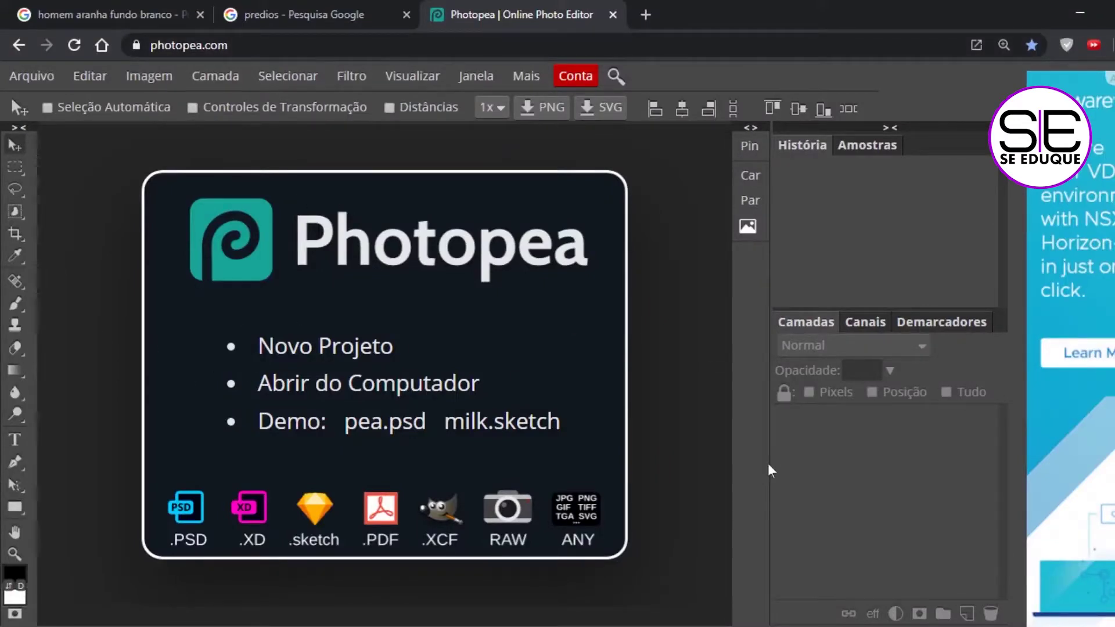
Step: Create a new 1280 x 720 px project at 72 DPI named COMPOSIÇÃO with a white (Branco) background
{"action": "left_click", "coordinate": [375, 348]}
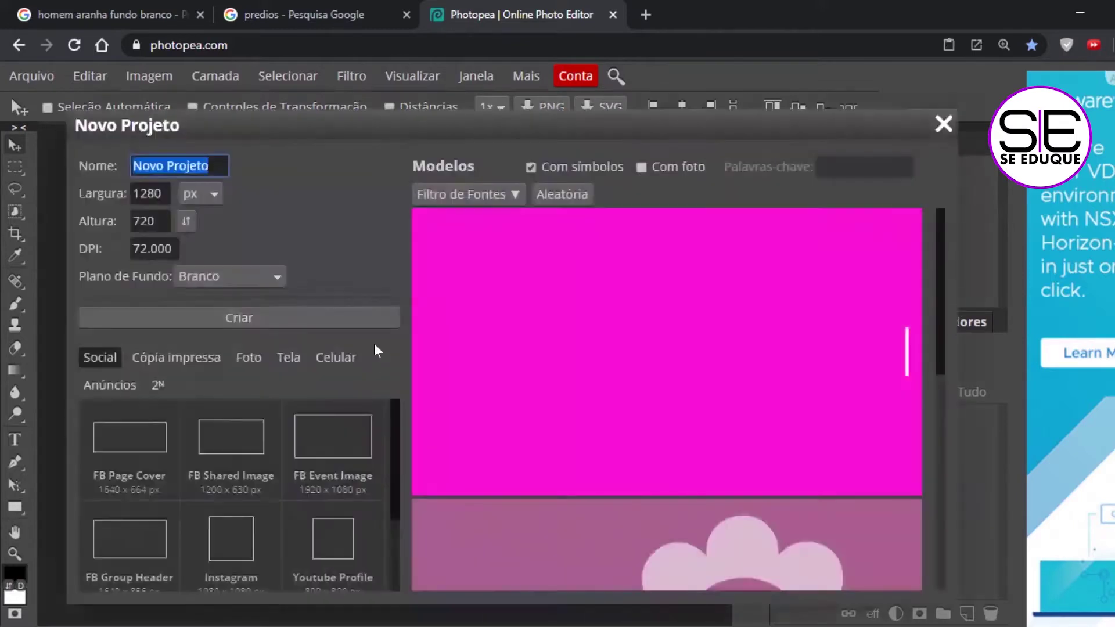
{"action": "type", "text": "COMPOSIÇÃO"}
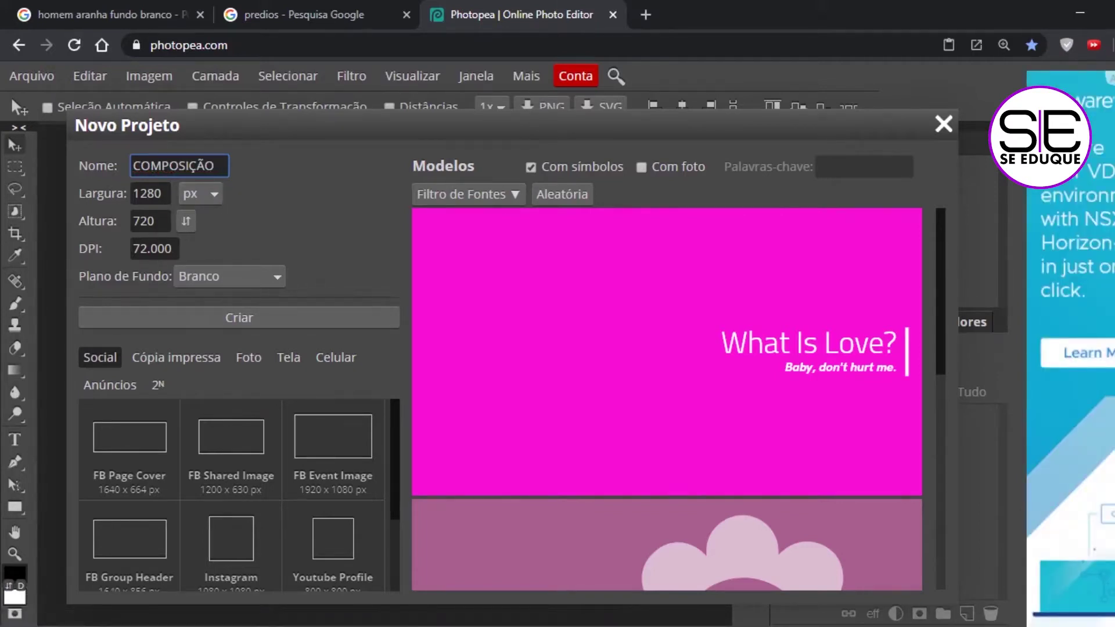
{"action": "left_click", "coordinate": [280, 282]}
{"action": "left_click", "coordinate": [242, 308]}
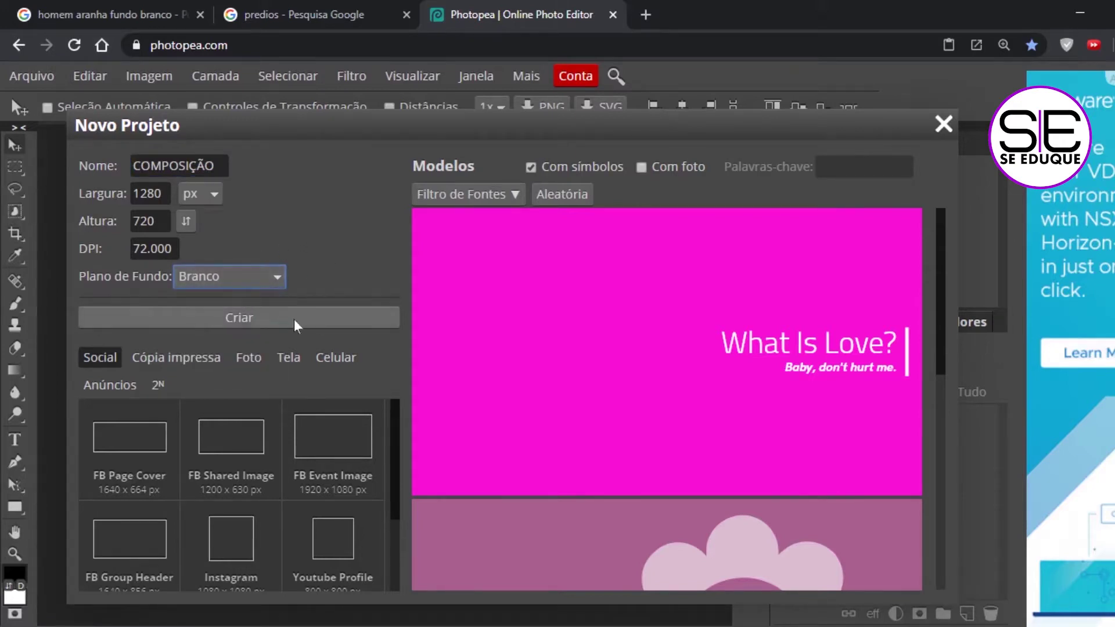
{"action": "left_click", "coordinate": [250, 322]}
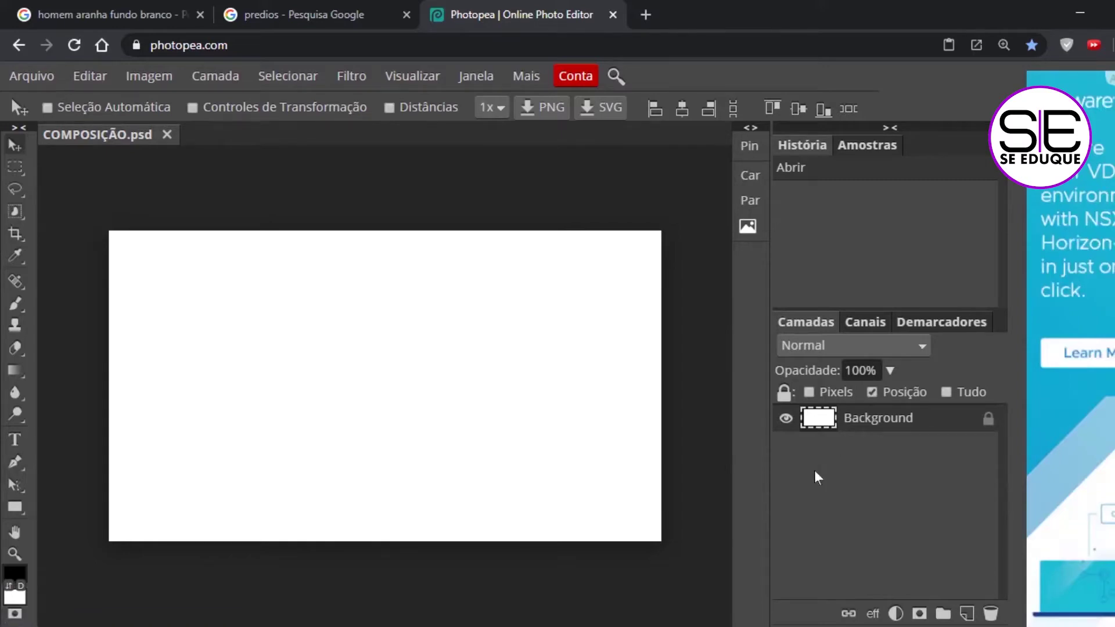
Step: Switch to the "homem aranha fundo branco" image results and open the preview of the crouching Spider-Man image from Elo7
{"action": "left_click", "coordinate": [116, 13]}
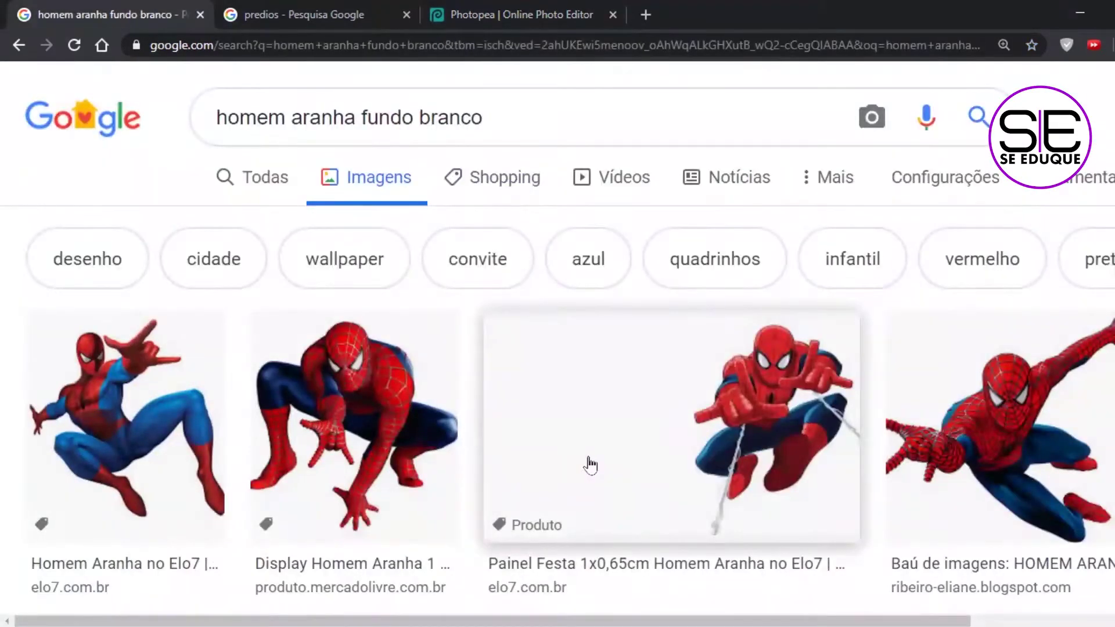
{"action": "scroll", "coordinate": [653, 459], "scroll_direction": "down", "scroll_amount": 1}
{"action": "scroll", "coordinate": [658, 462], "scroll_direction": "up", "scroll_amount": 1}
{"action": "scroll", "coordinate": [664, 450], "scroll_direction": "down", "scroll_amount": 1}
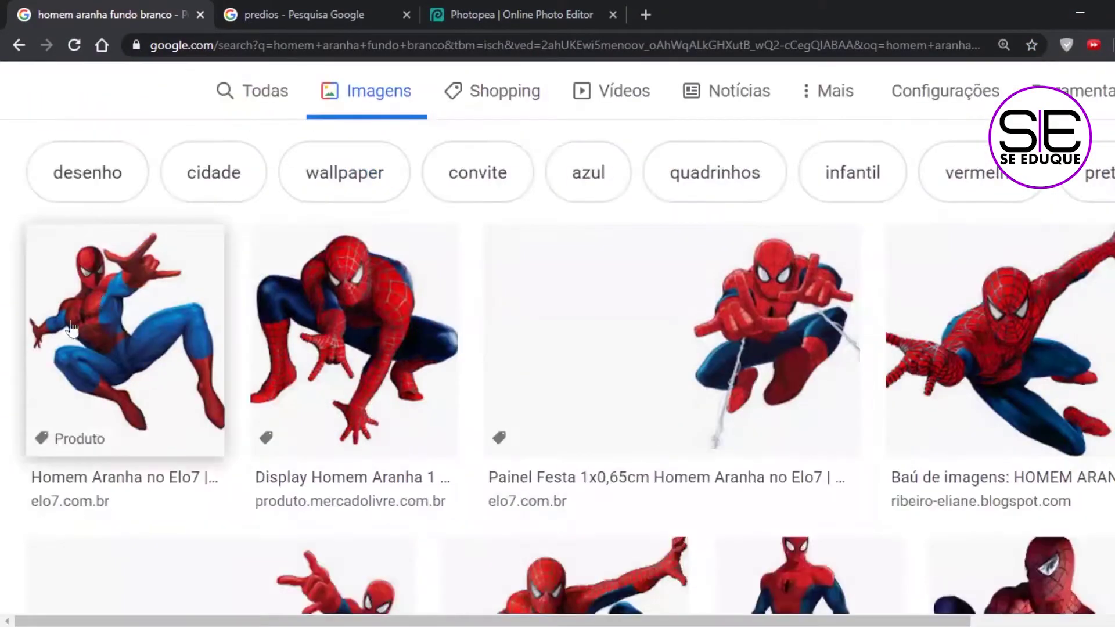
{"action": "scroll", "coordinate": [68, 261], "scroll_direction": "down", "scroll_amount": 1}
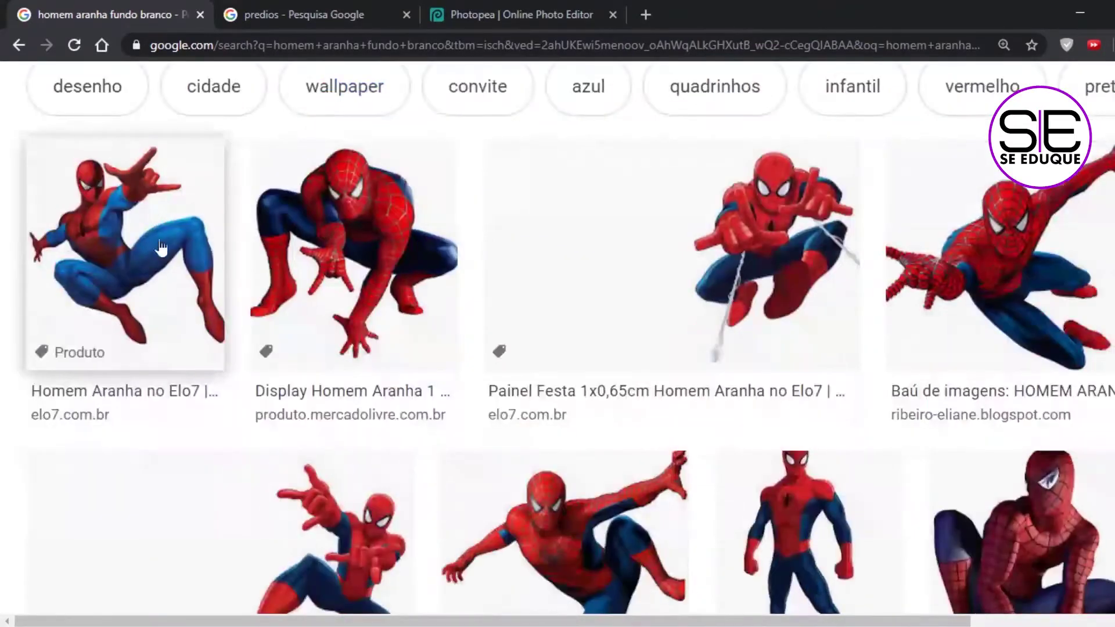
{"action": "left_click", "coordinate": [128, 224]}
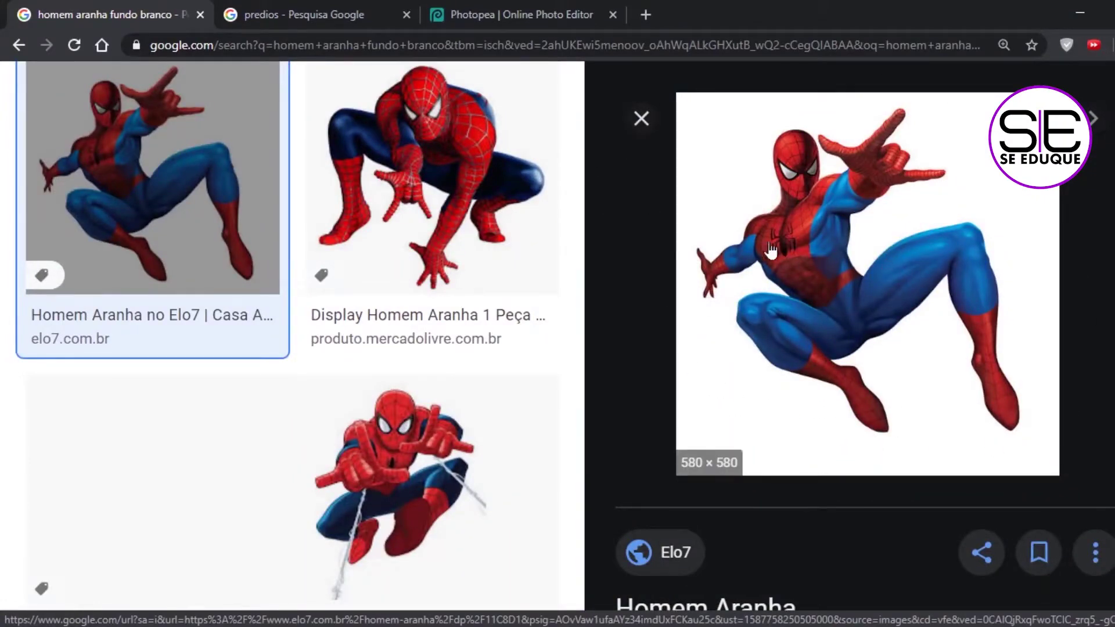
{"action": "right_click", "coordinate": [726, 147]}
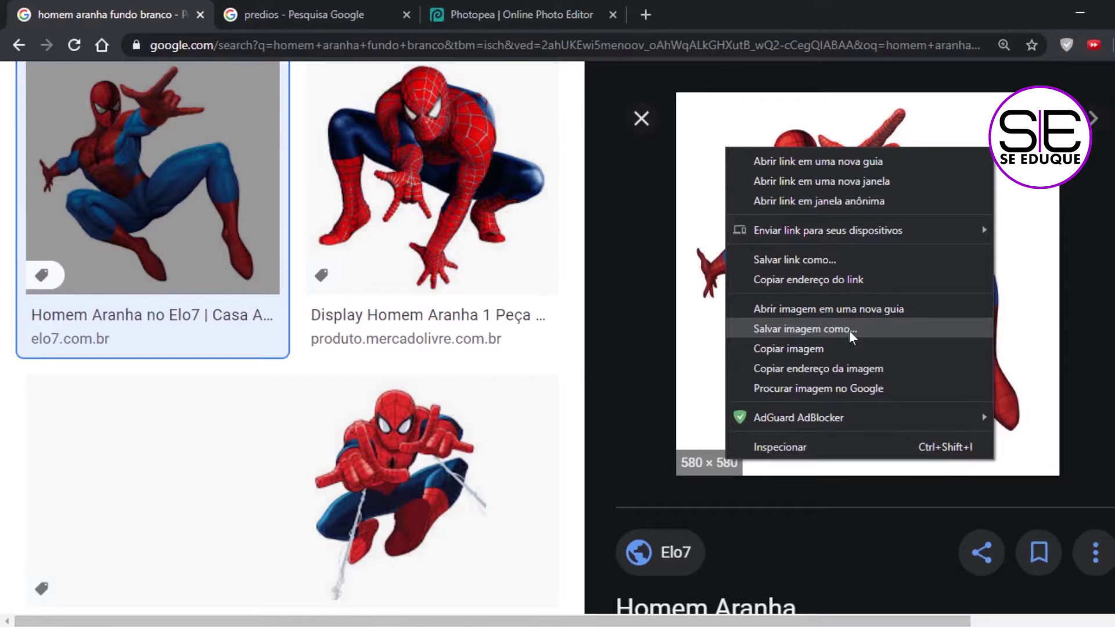
{"action": "left_click", "coordinate": [657, 299]}
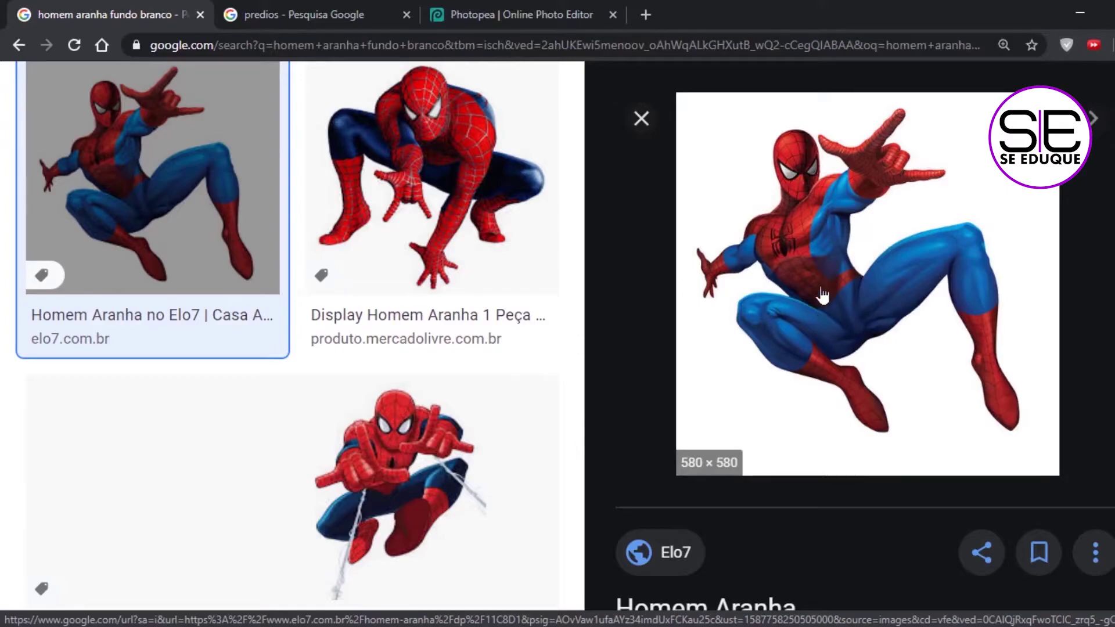
Step: Browse the "predios" image results for a suitable picture of buildings to serve as the background
{"action": "key", "text": "ctrl+Tab"}
{"action": "scroll", "coordinate": [571, 363], "scroll_direction": "down", "scroll_amount": 12}
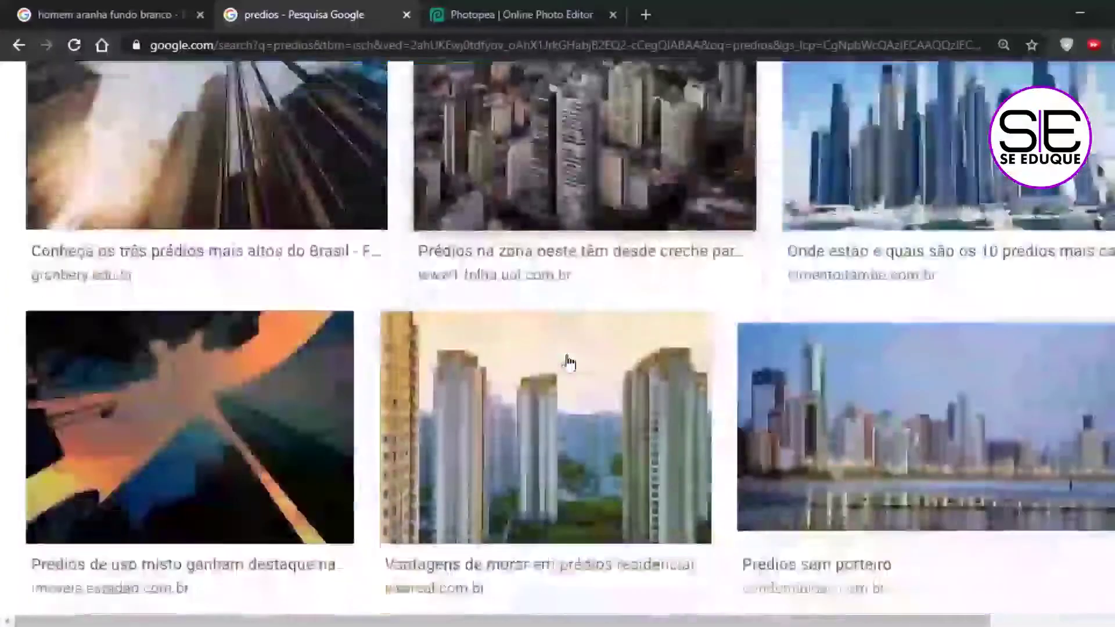
{"action": "scroll", "coordinate": [571, 363], "scroll_direction": "up", "scroll_amount": 9}
{"action": "scroll", "coordinate": [571, 363], "scroll_direction": "up", "scroll_amount": 4}
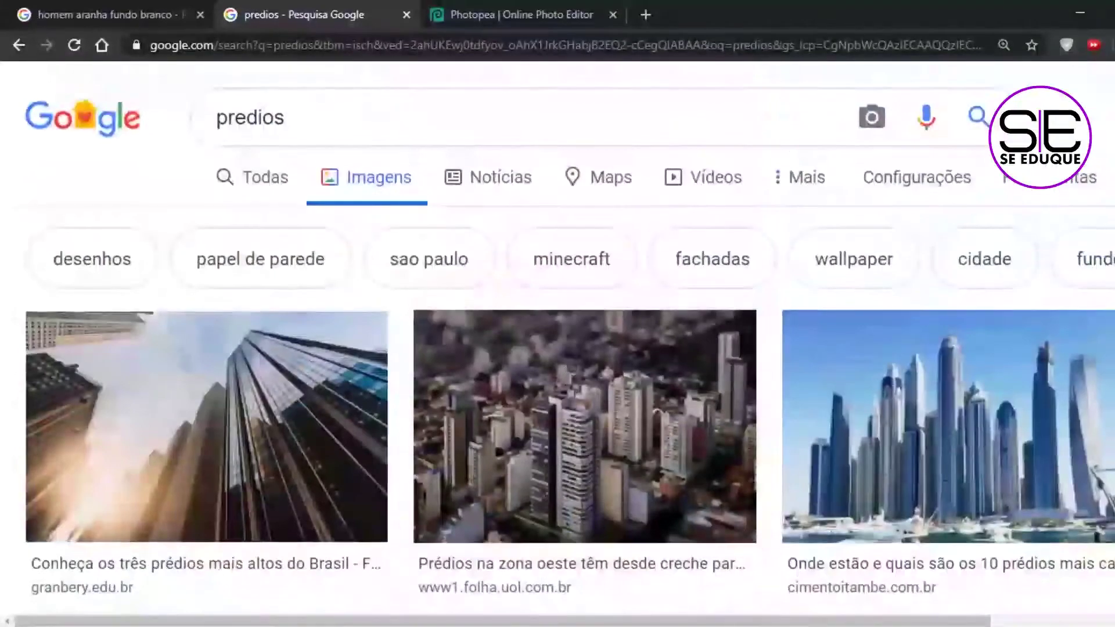
{"action": "scroll", "coordinate": [715, 376], "scroll_direction": "down", "scroll_amount": 15}
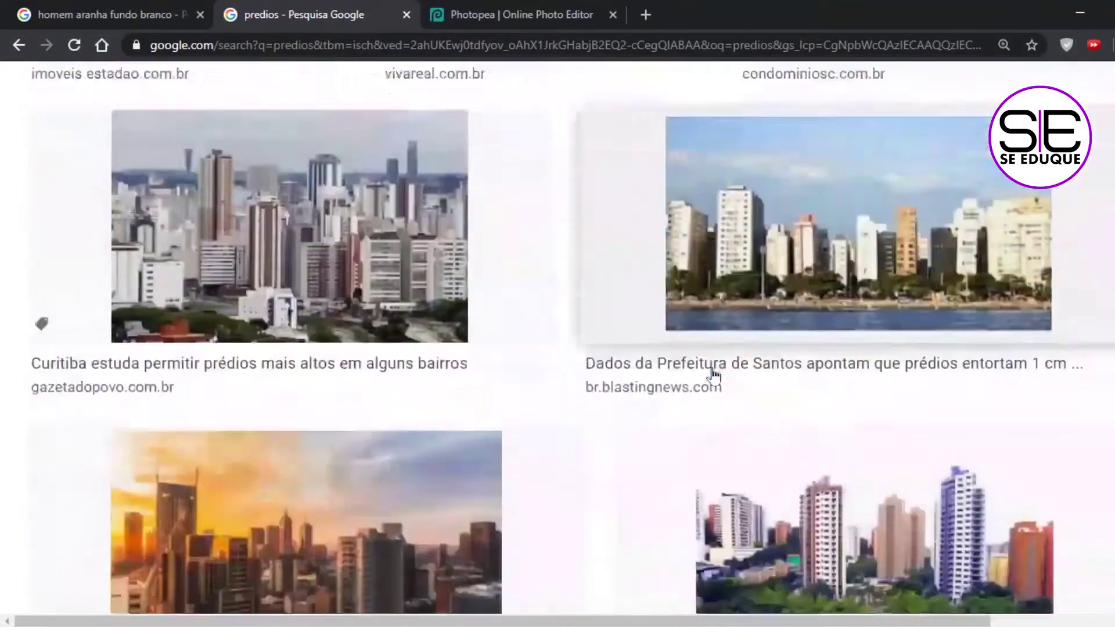
{"action": "scroll", "coordinate": [714, 374], "scroll_direction": "up", "scroll_amount": 4}
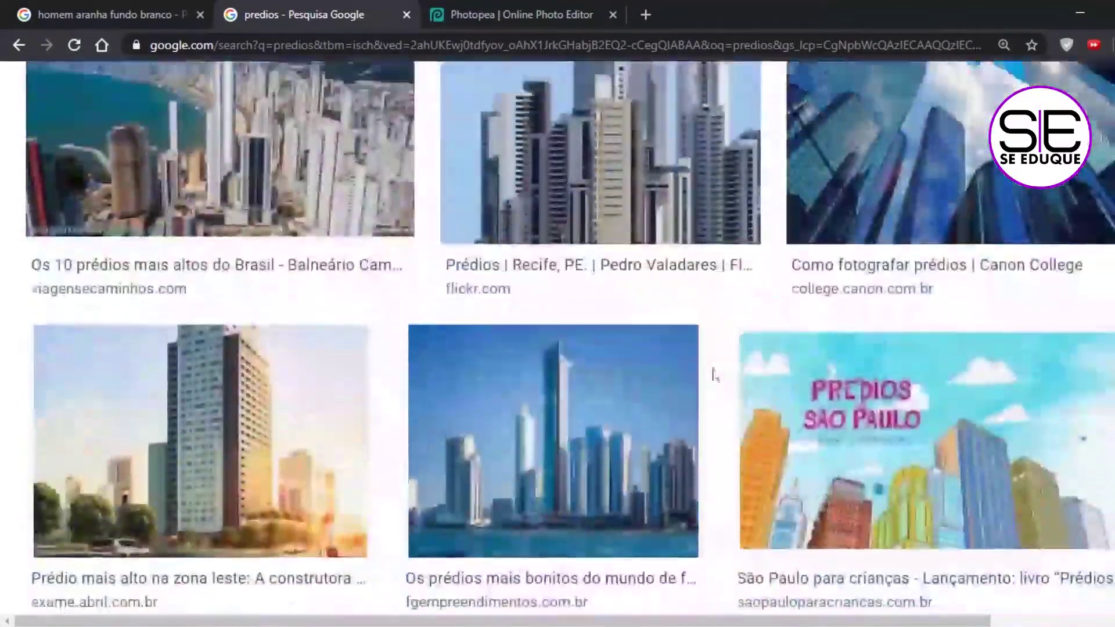
{"action": "scroll", "coordinate": [714, 375], "scroll_direction": "down", "scroll_amount": 7}
{"action": "scroll", "coordinate": [713, 375], "scroll_direction": "up", "scroll_amount": 5}
{"action": "scroll", "coordinate": [714, 377], "scroll_direction": "up", "scroll_amount": 1}
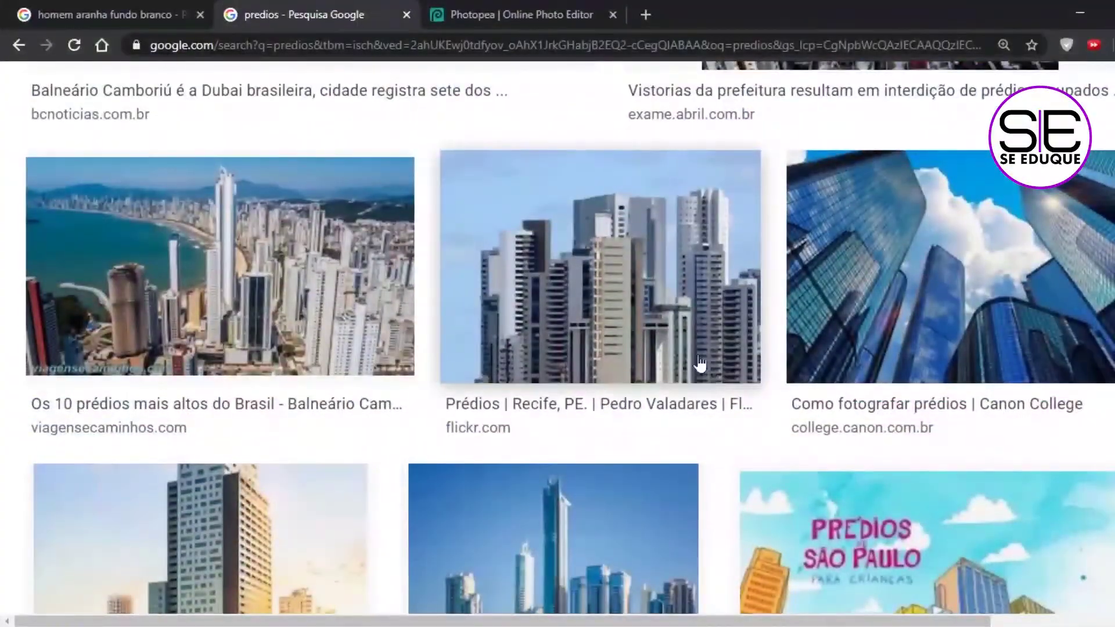
{"action": "scroll", "coordinate": [714, 376], "scroll_direction": "down", "scroll_amount": 11}
{"action": "scroll", "coordinate": [685, 351], "scroll_direction": "up", "scroll_amount": 1}
{"action": "scroll", "coordinate": [684, 352], "scroll_direction": "down", "scroll_amount": 12}
{"action": "scroll", "coordinate": [683, 353], "scroll_direction": "up", "scroll_amount": 2}
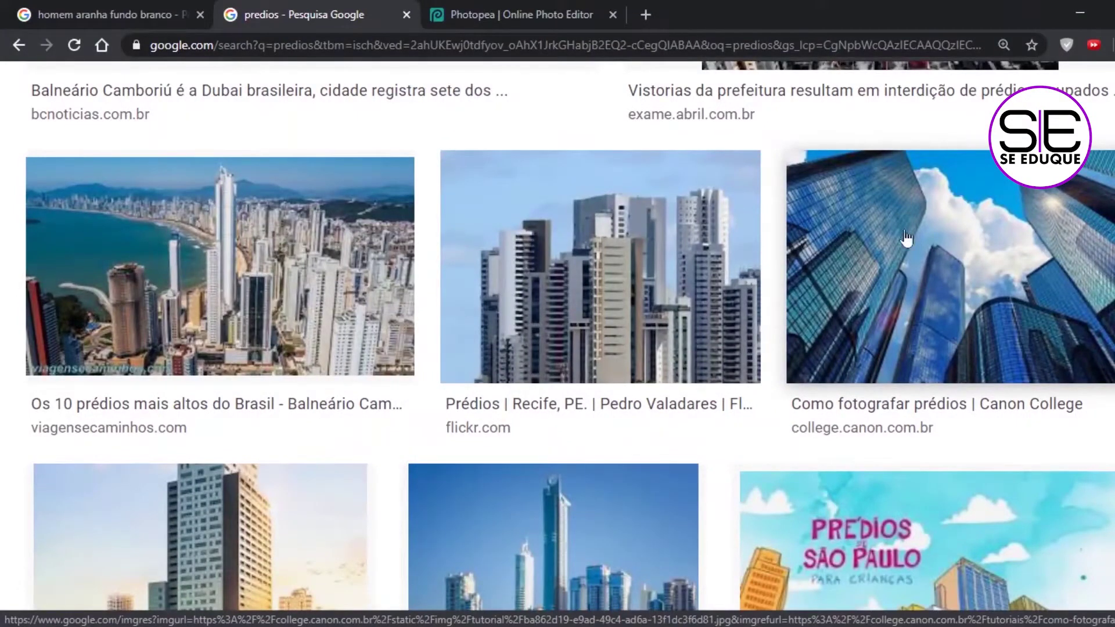
Step: Open the preview of the Canon College skyscraper image "Como fotografar prédios" in the "predios" results
{"action": "left_click", "coordinate": [117, 14]}
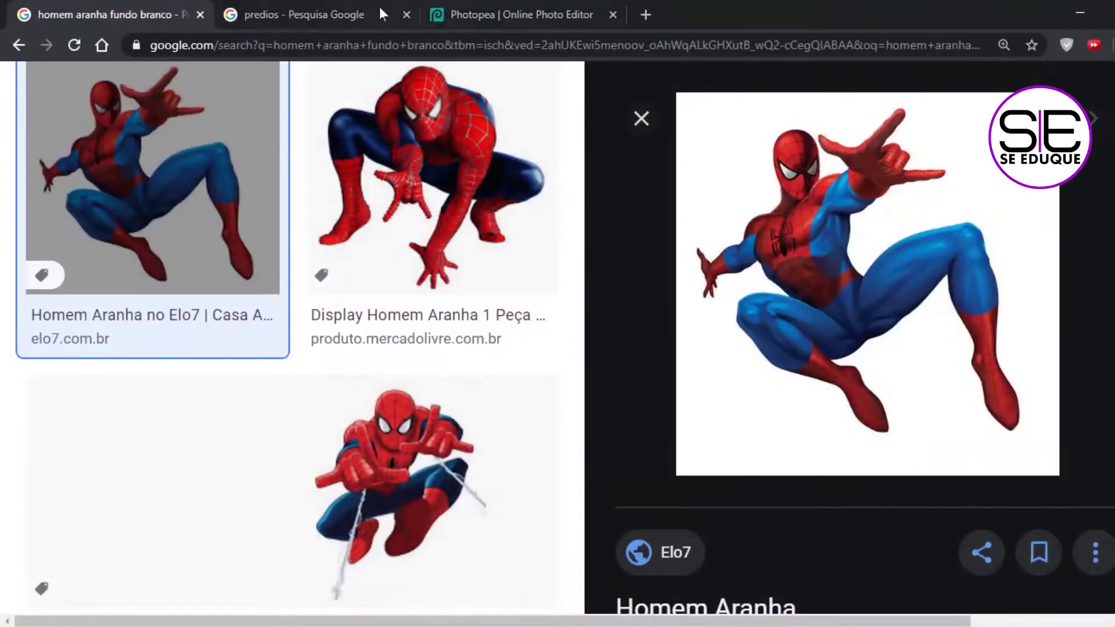
{"action": "left_click", "coordinate": [329, 15]}
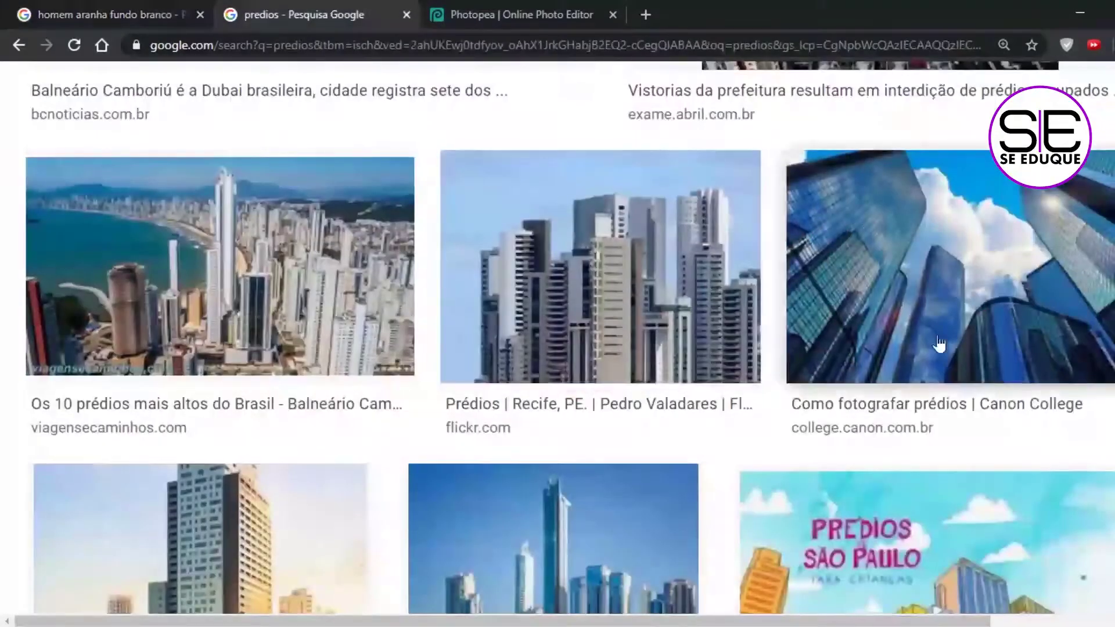
{"action": "left_click", "coordinate": [889, 211]}
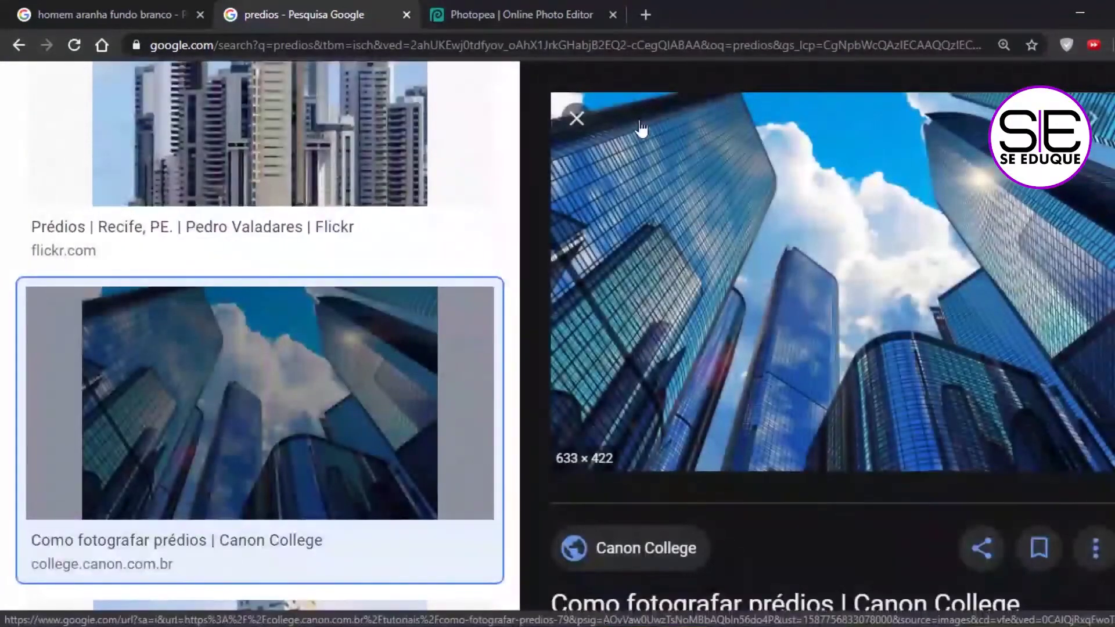
{"action": "right_click", "coordinate": [730, 187]}
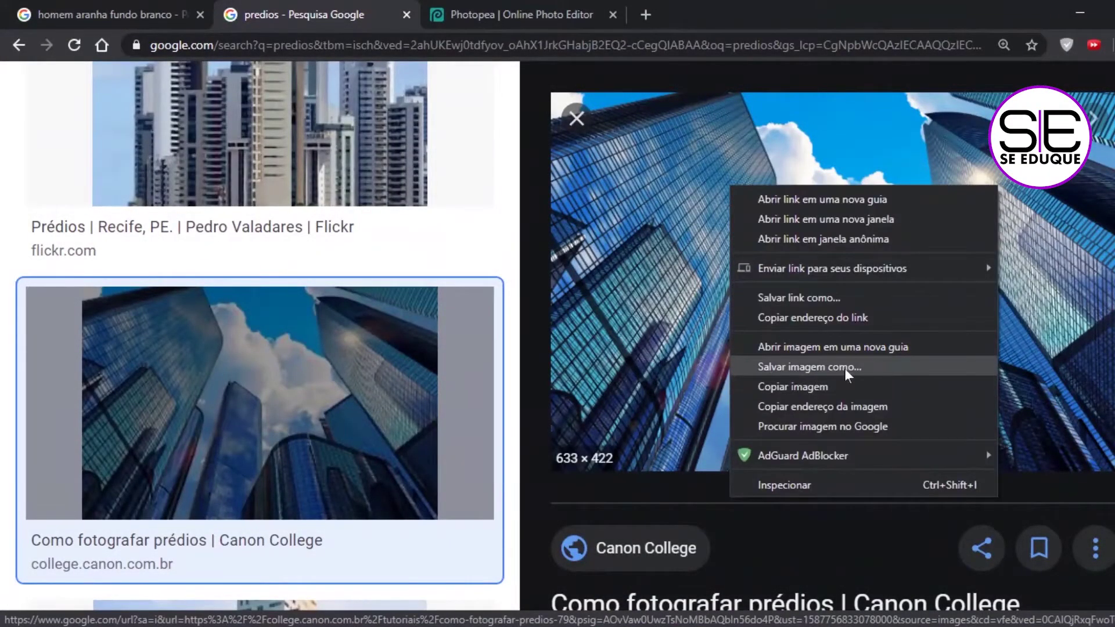
Step: Copy the previewed Elo7 Spider-Man image and paste it into the COMPOSIÇÃO project as a layer above the background
{"action": "left_click", "coordinate": [110, 14]}
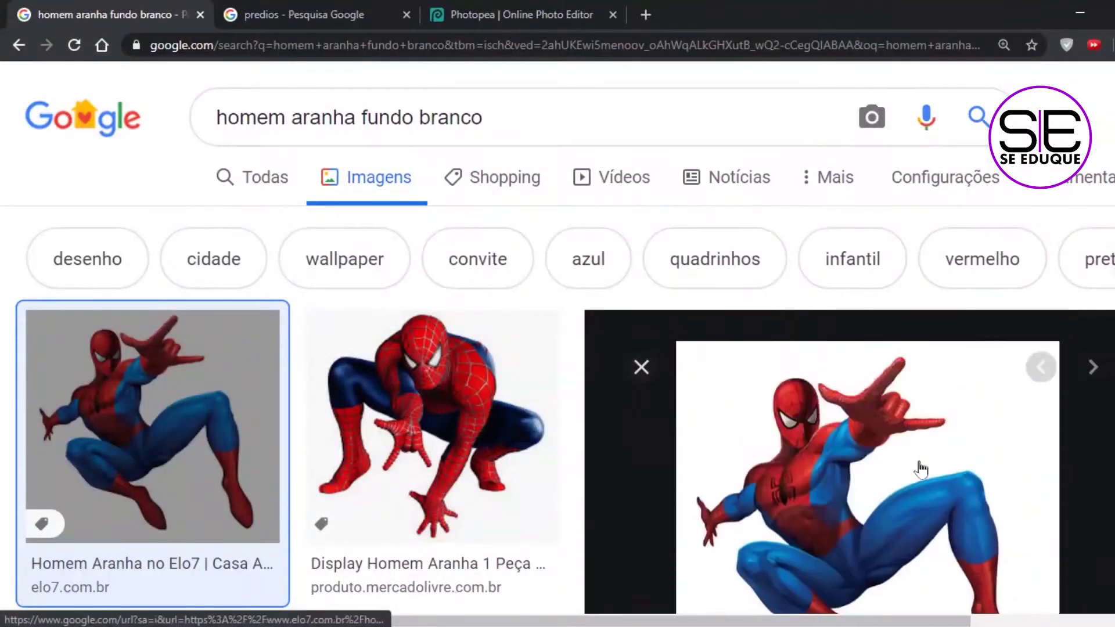
{"action": "scroll", "coordinate": [501, 421], "scroll_direction": "down", "scroll_amount": 3}
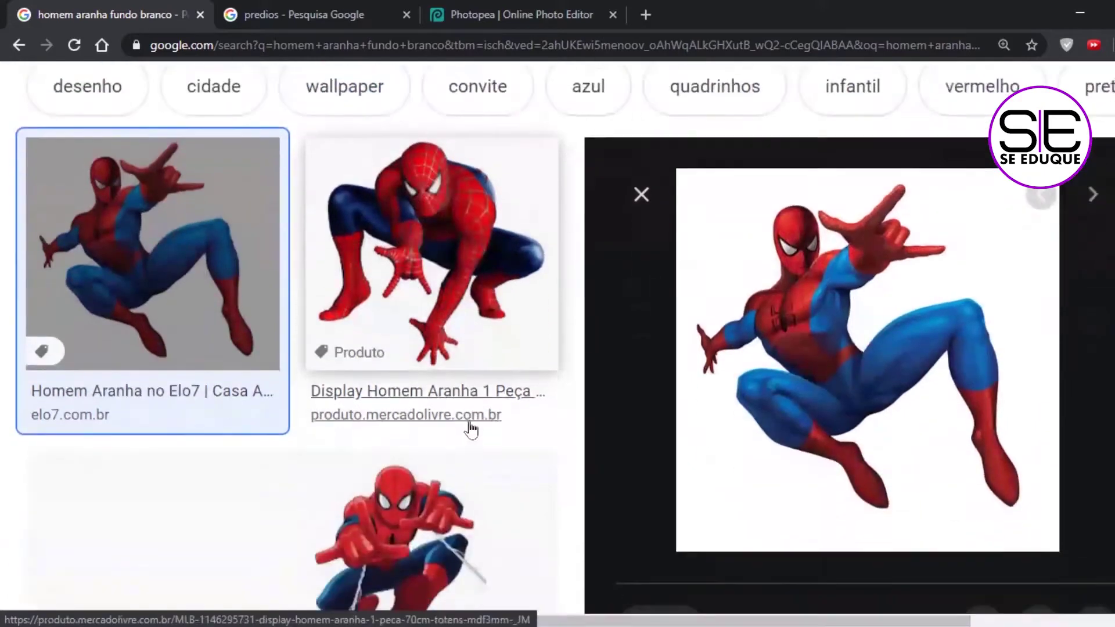
{"action": "right_click", "coordinate": [736, 230]}
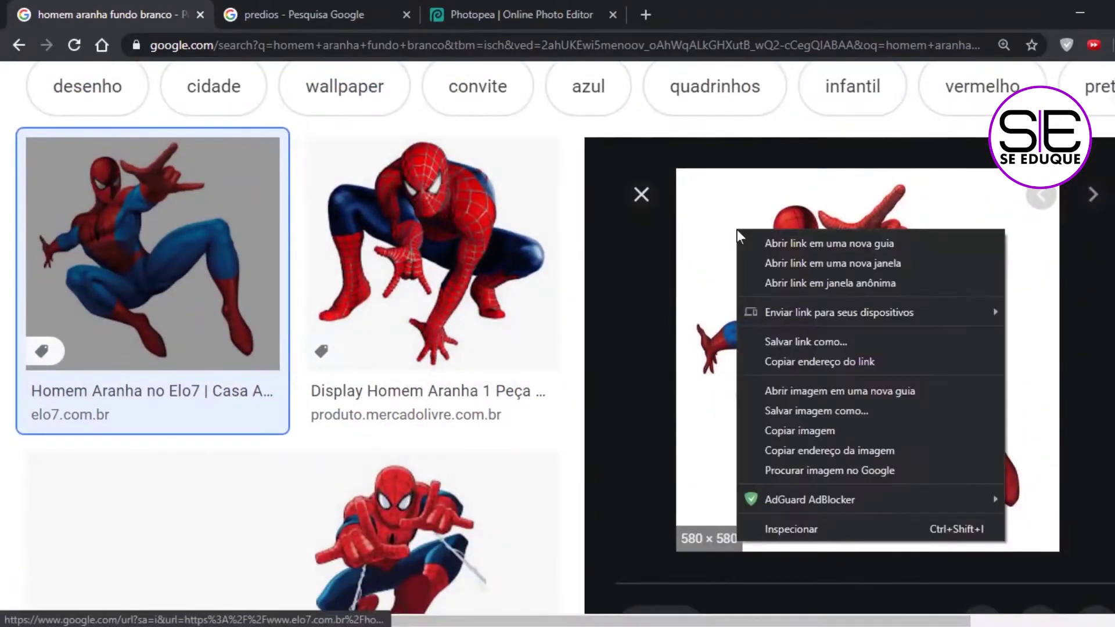
{"action": "left_click", "coordinate": [807, 434]}
{"action": "left_click", "coordinate": [486, 13]}
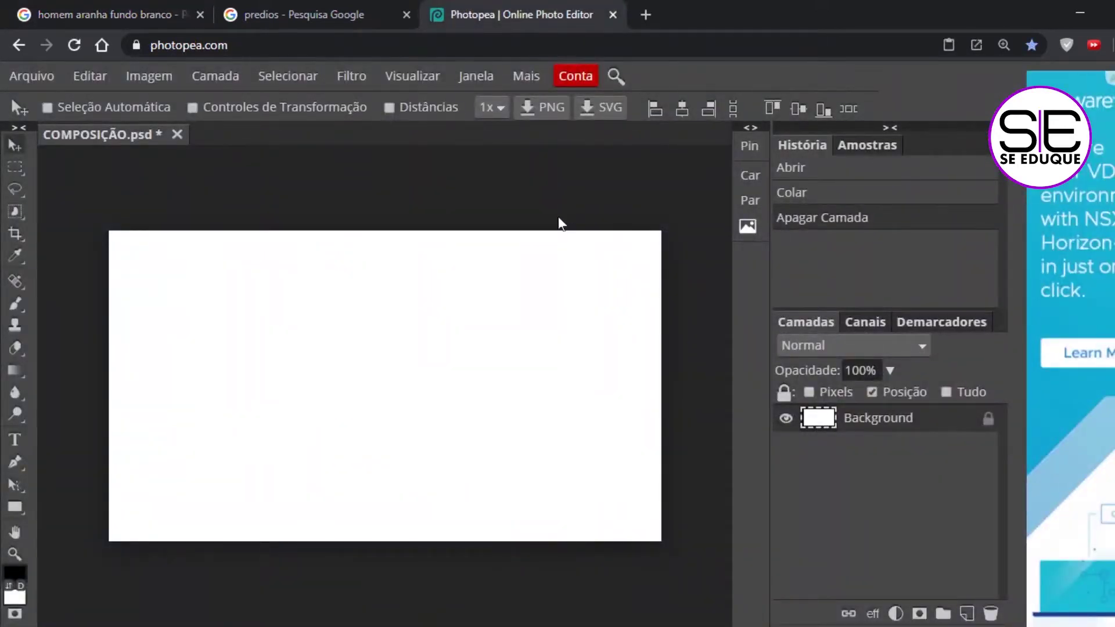
{"action": "left_click", "coordinate": [97, 82]}
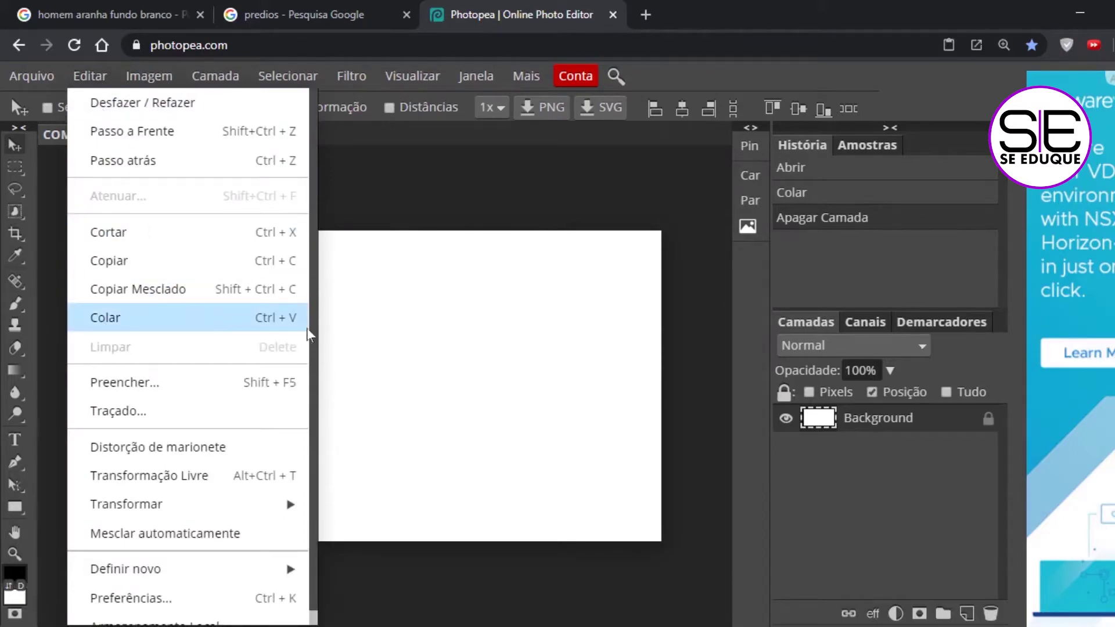
{"action": "left_click", "coordinate": [274, 326]}
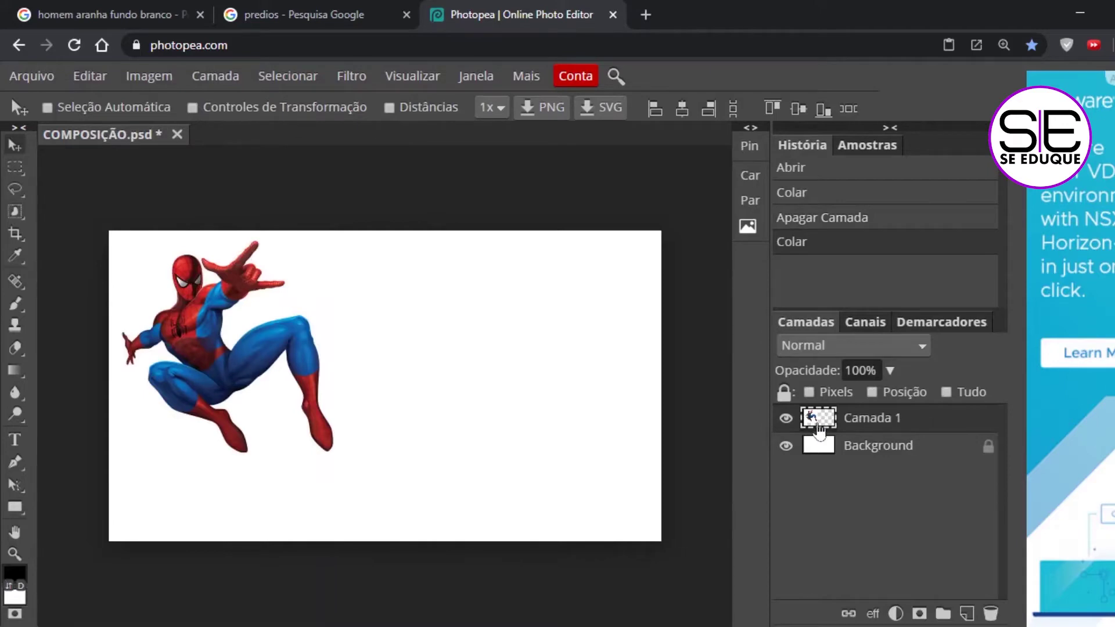
{"action": "left_click", "coordinate": [785, 446]}
{"action": "left_click", "coordinate": [786, 446]}
Step: Copy the previewed Canon College skyscraper image, paste it into the COMPOSIÇÃO project and move it beside Spider-Man
{"action": "left_click", "coordinate": [327, 18]}
{"action": "right_click", "coordinate": [801, 164]}
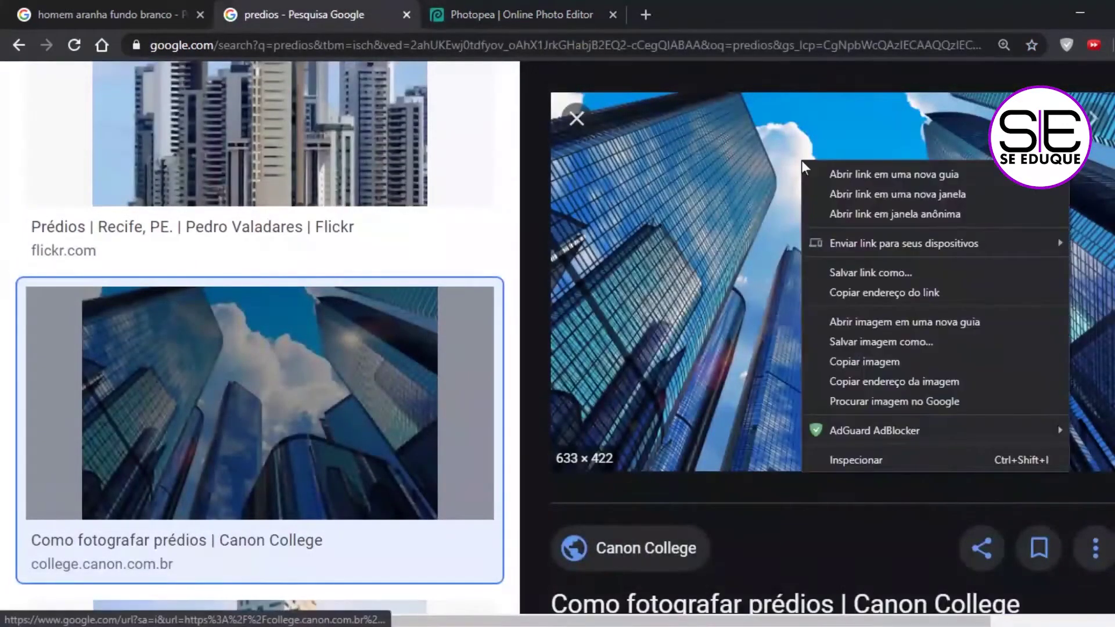
{"action": "left_click", "coordinate": [899, 362]}
{"action": "left_click", "coordinate": [514, 13]}
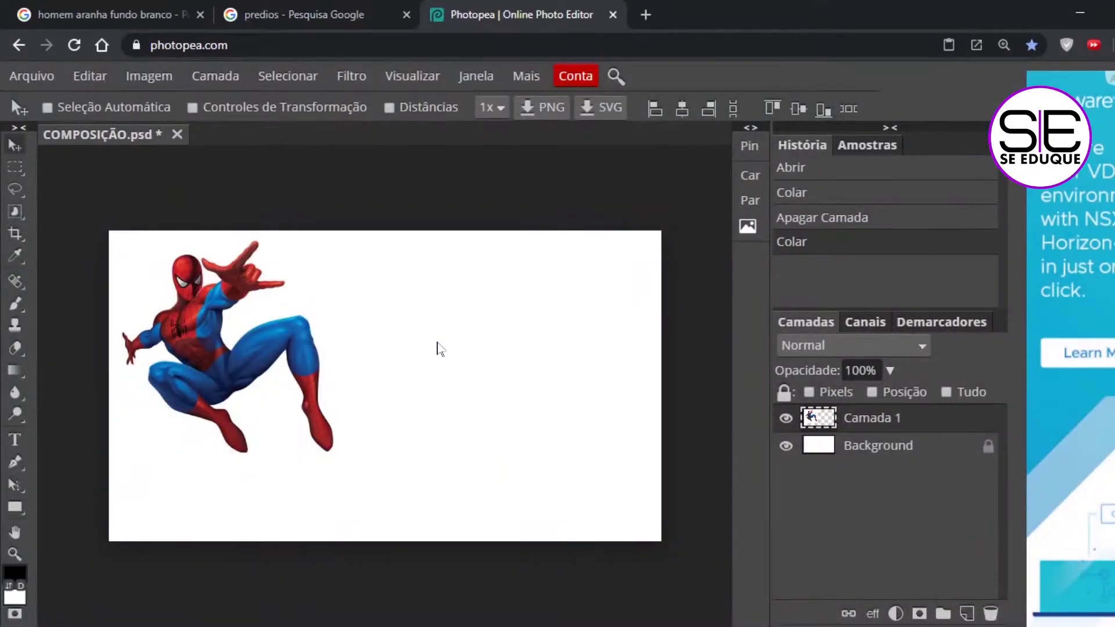
{"action": "key", "text": "ctrl+v"}
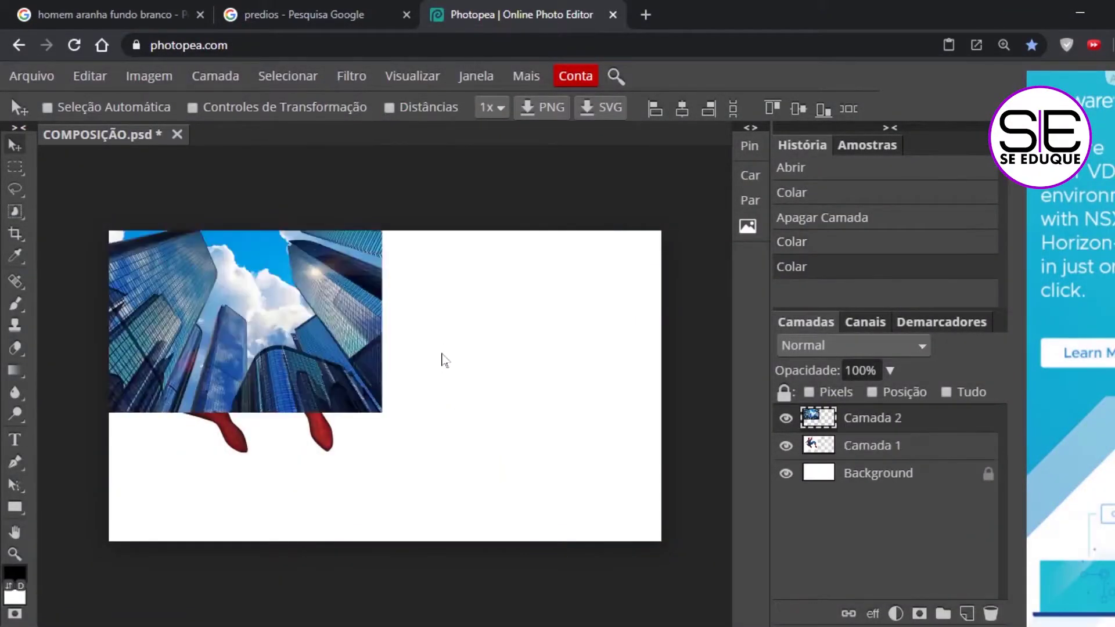
{"action": "left_click_drag", "start_coordinate": [278, 331], "coordinate": [542, 338]}
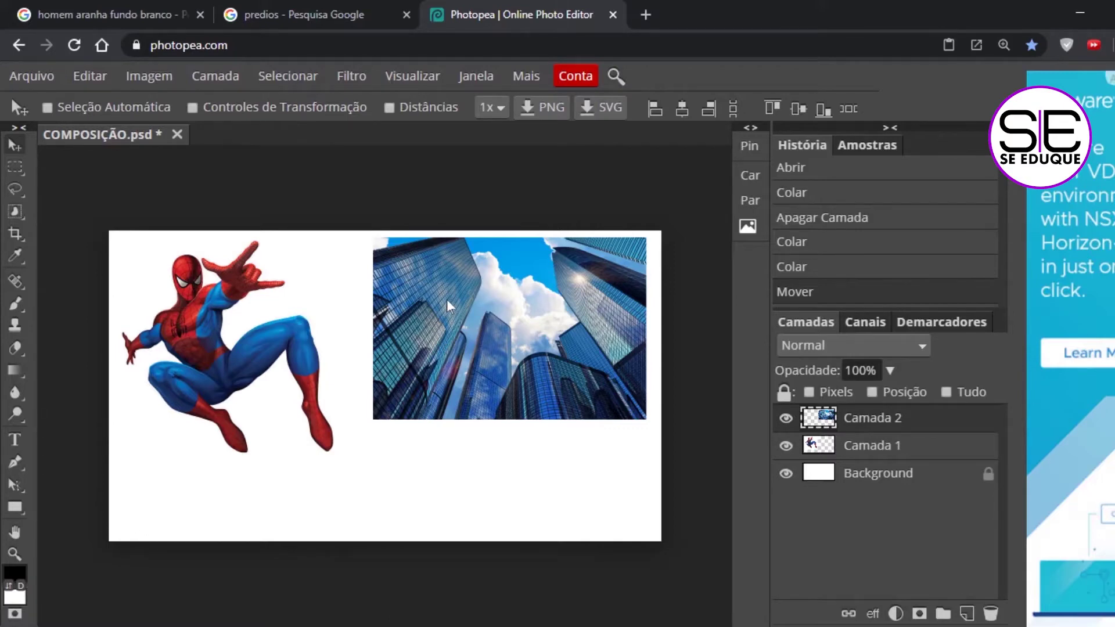
Step: Undo the move of the skyscraper layer and the pasting of both images
{"action": "key", "text": "ctrl+z"}
{"action": "key", "text": "ctrl+z"}
{"action": "key", "text": "ctrl+z"}
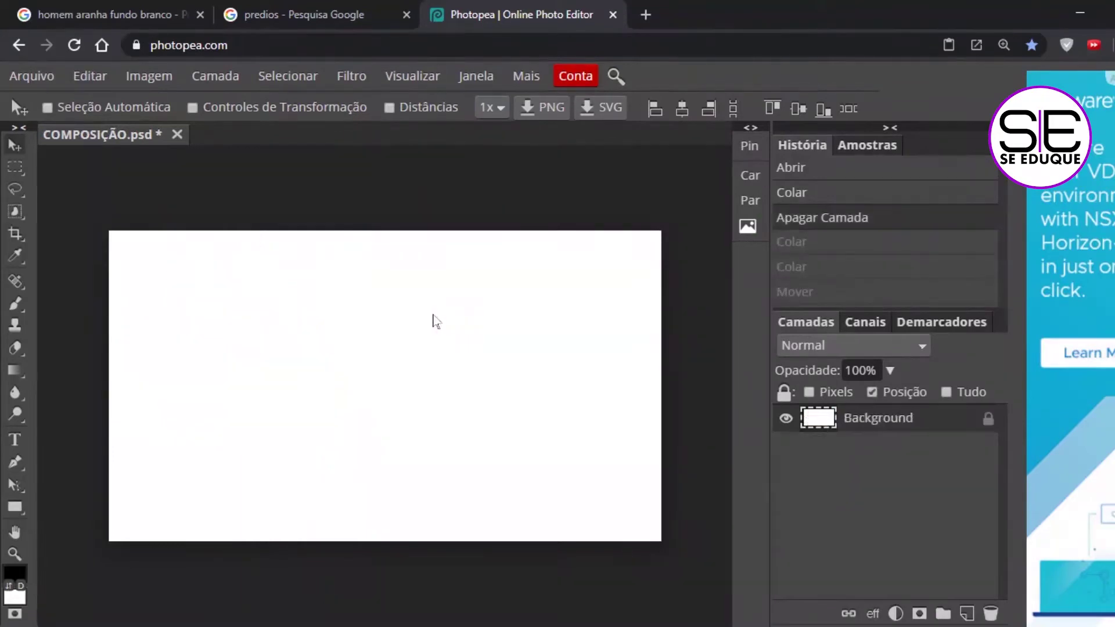
Step: Switch to File Explorer and select the homem-aranha 2 and predios image files in the Composição folder
{"action": "left_click", "coordinate": [657, 624]}
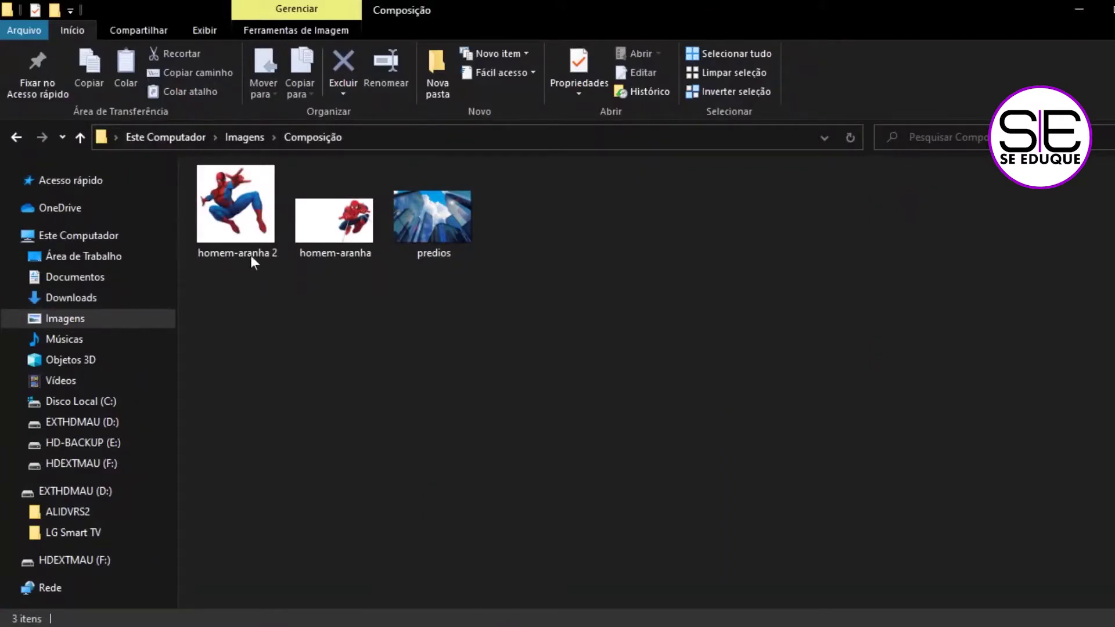
{"action": "left_click", "coordinate": [244, 236]}
{"action": "left_click", "coordinate": [433, 218], "text": "ctrl"}
{"action": "left_click", "coordinate": [227, 210]}
{"action": "left_click", "coordinate": [425, 219]}
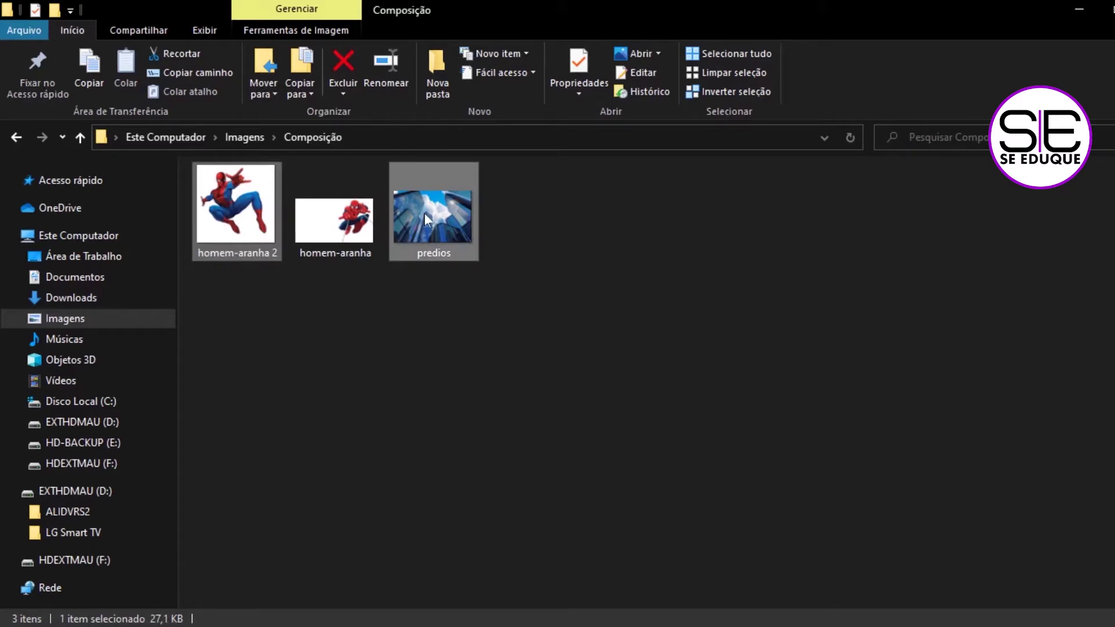
{"action": "left_click_drag", "start_coordinate": [424, 212], "coordinate": [327, 324]}
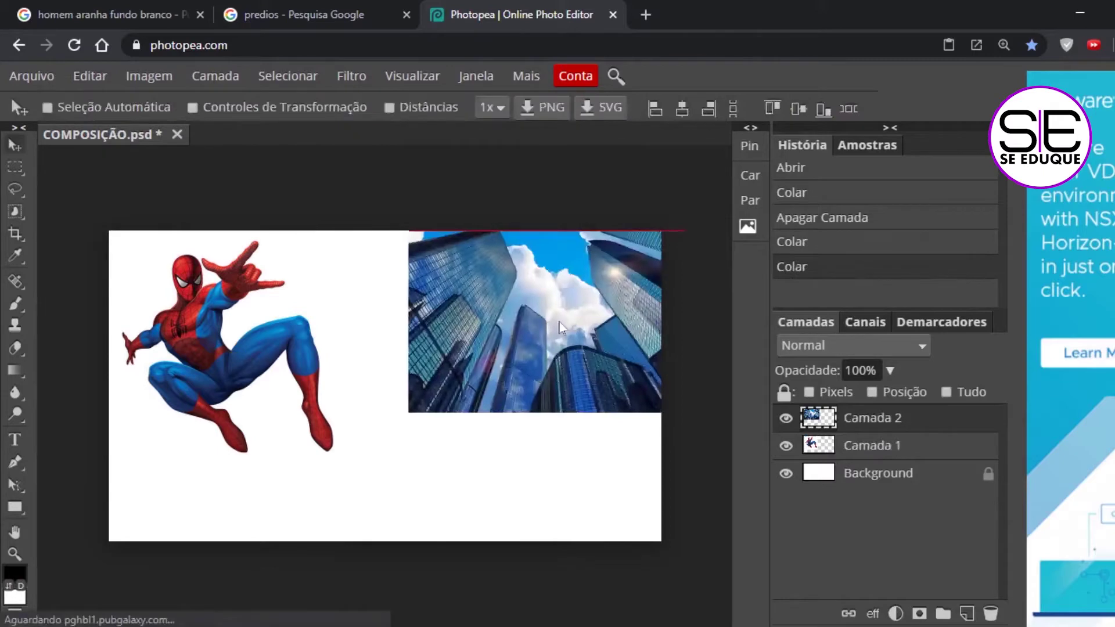
Step: Position the skyscraper layer on the right half of the canvas, beside Spider-Man and slightly below the canvas's upper edge
{"action": "left_click_drag", "start_coordinate": [557, 323], "coordinate": [523, 330]}
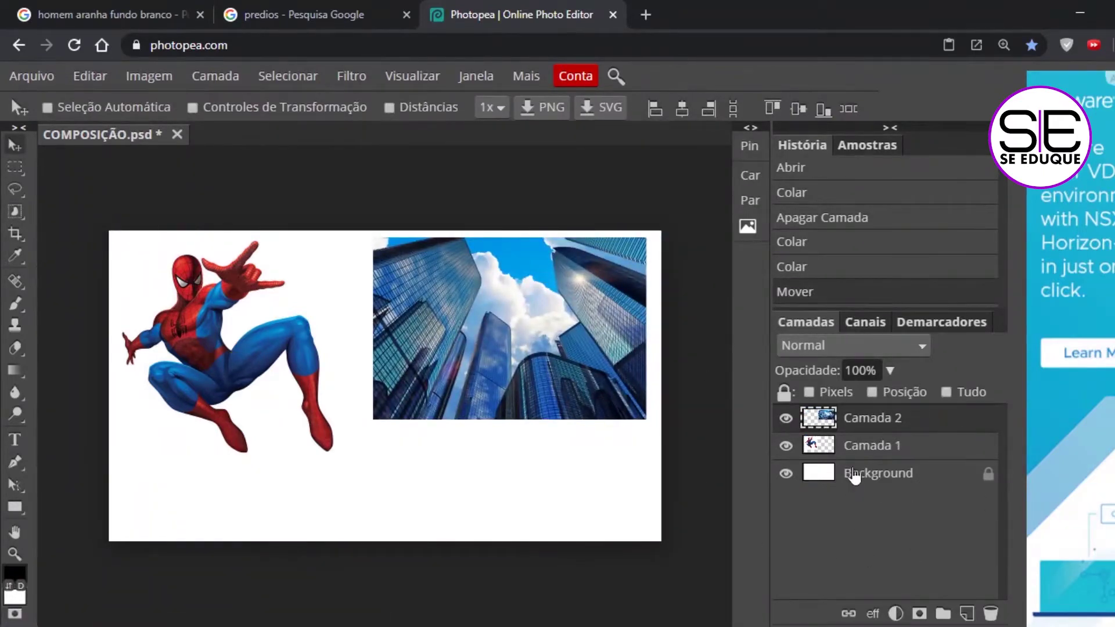
Step: Hide and show the Background, Camada 1 and Camada 2 layers in turn to check what each one contains
{"action": "left_click", "coordinate": [853, 476]}
{"action": "left_click", "coordinate": [783, 475]}
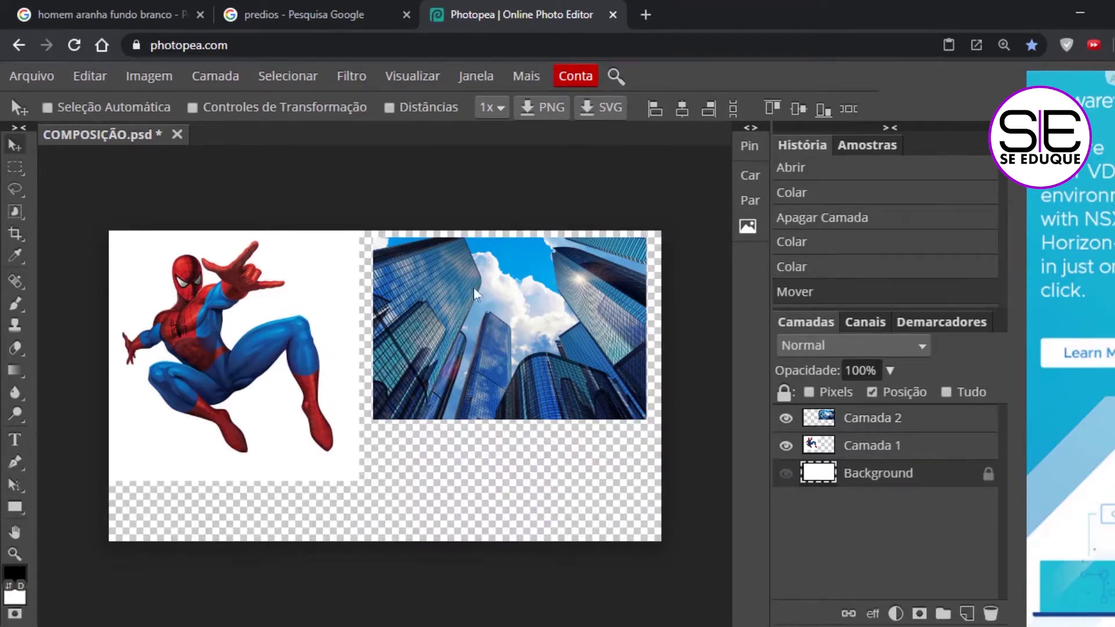
{"action": "left_click", "coordinate": [786, 473]}
{"action": "left_click", "coordinate": [785, 446]}
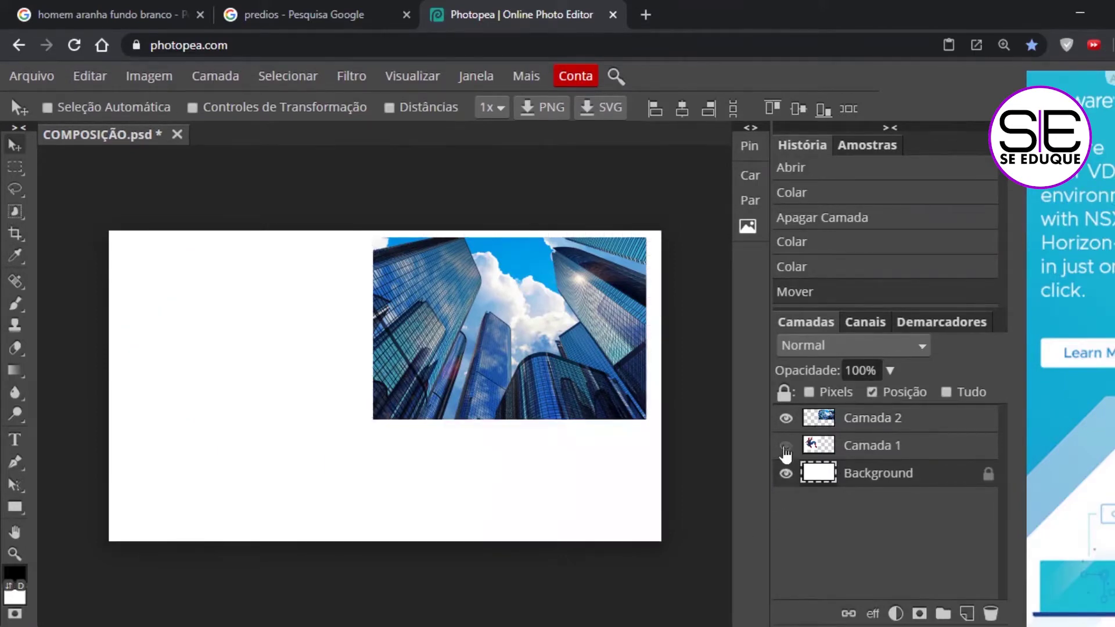
{"action": "left_click", "coordinate": [785, 445]}
{"action": "left_click", "coordinate": [786, 418]}
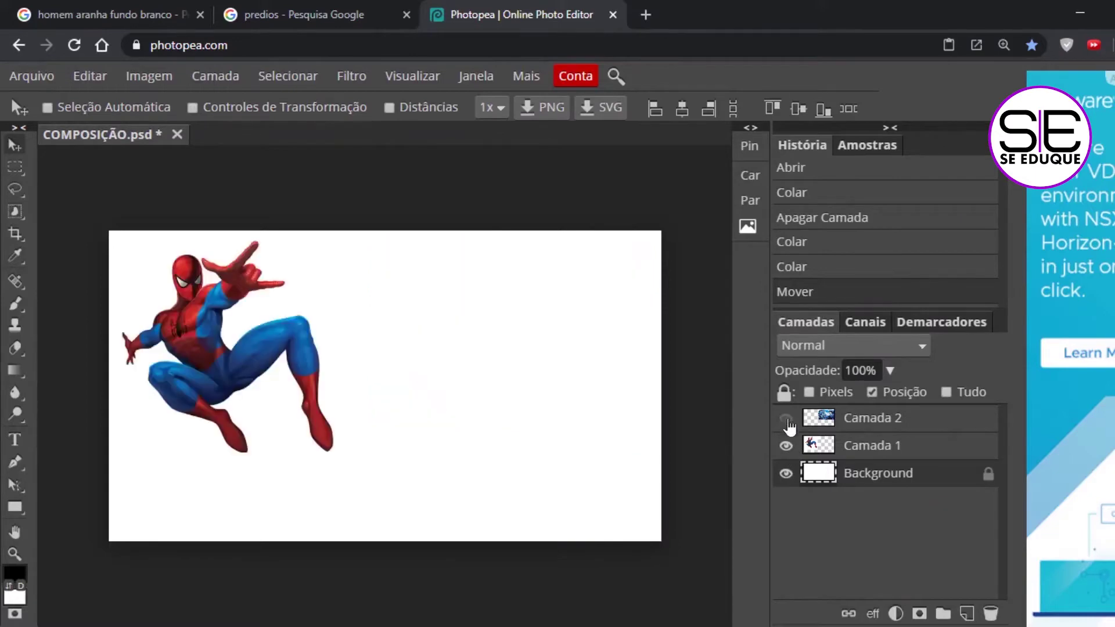
{"action": "left_click", "coordinate": [787, 419]}
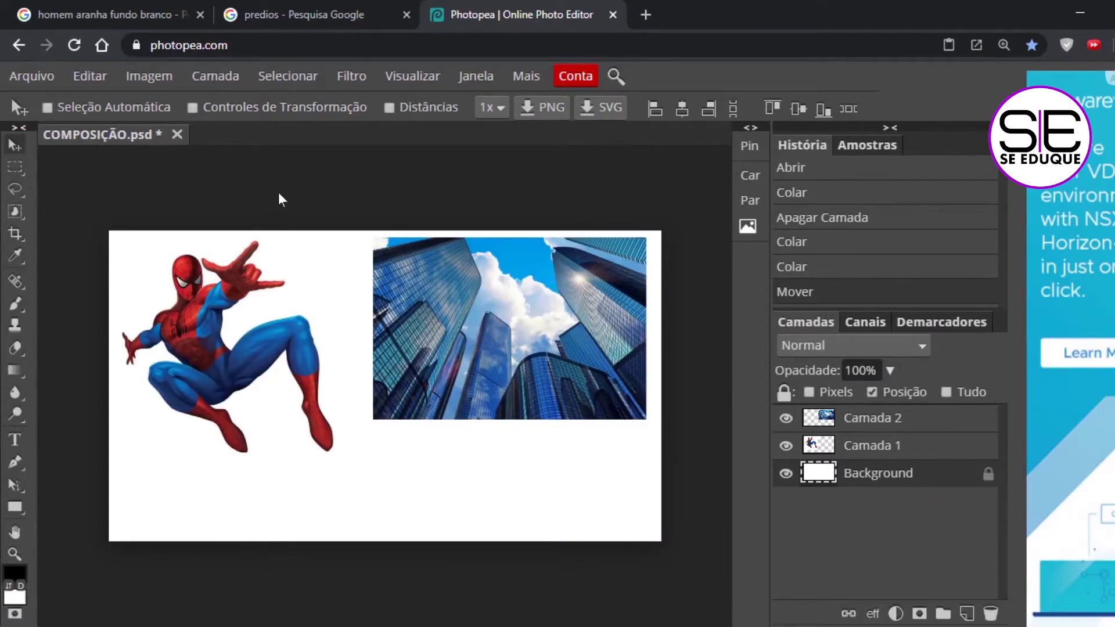
Step: Rename the Spider-Man layer Camada 1 as Aranha
{"action": "double_click", "coordinate": [877, 456]}
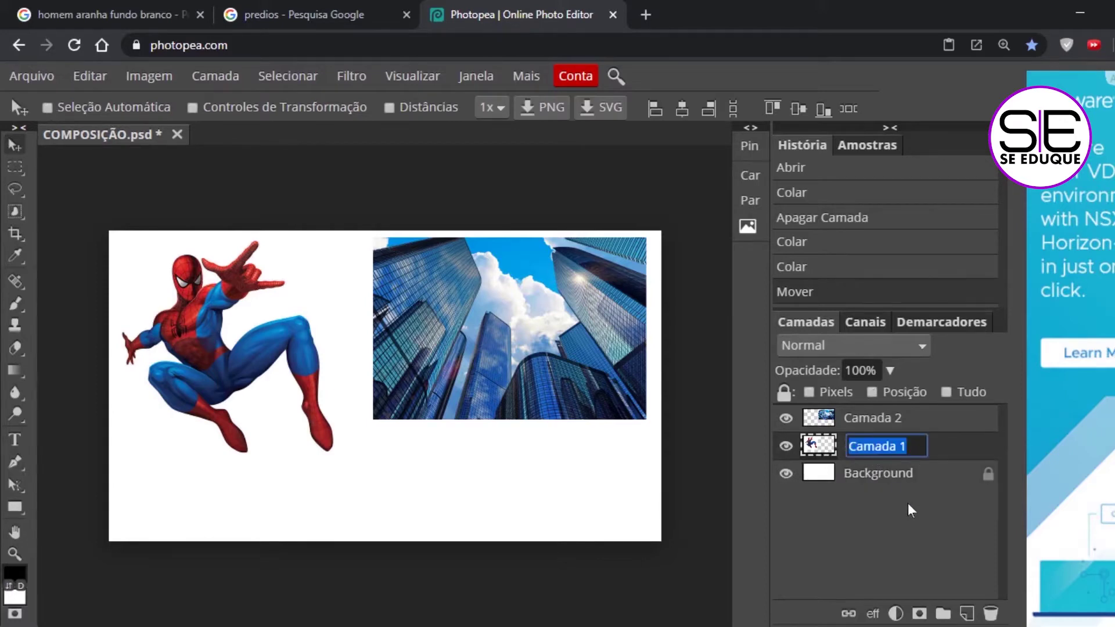
{"action": "type", "text": "a"}
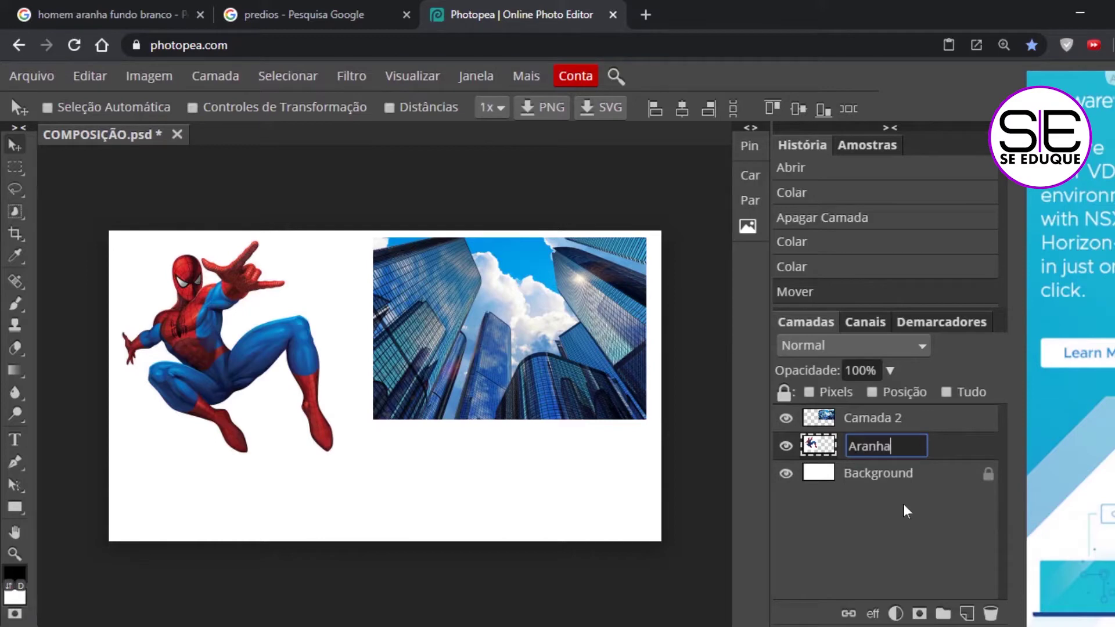
{"action": "type", "text": "Ranha"}
{"action": "key", "text": "Return"}
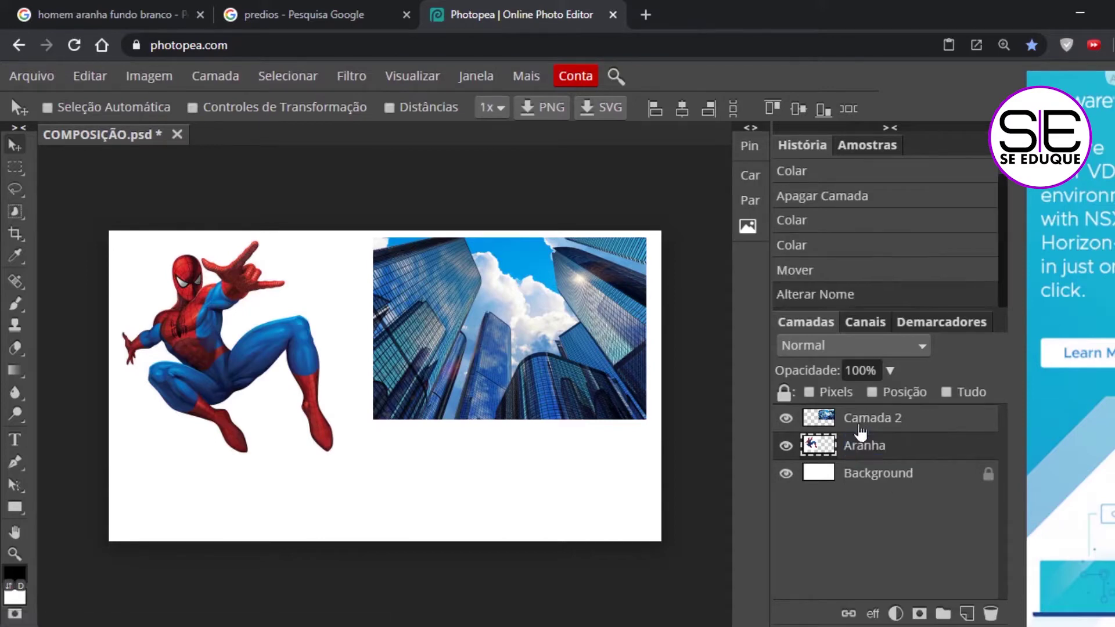
Step: Rename the skyscraper layer Camada 2 as Prédio
{"action": "left_click", "coordinate": [885, 424]}
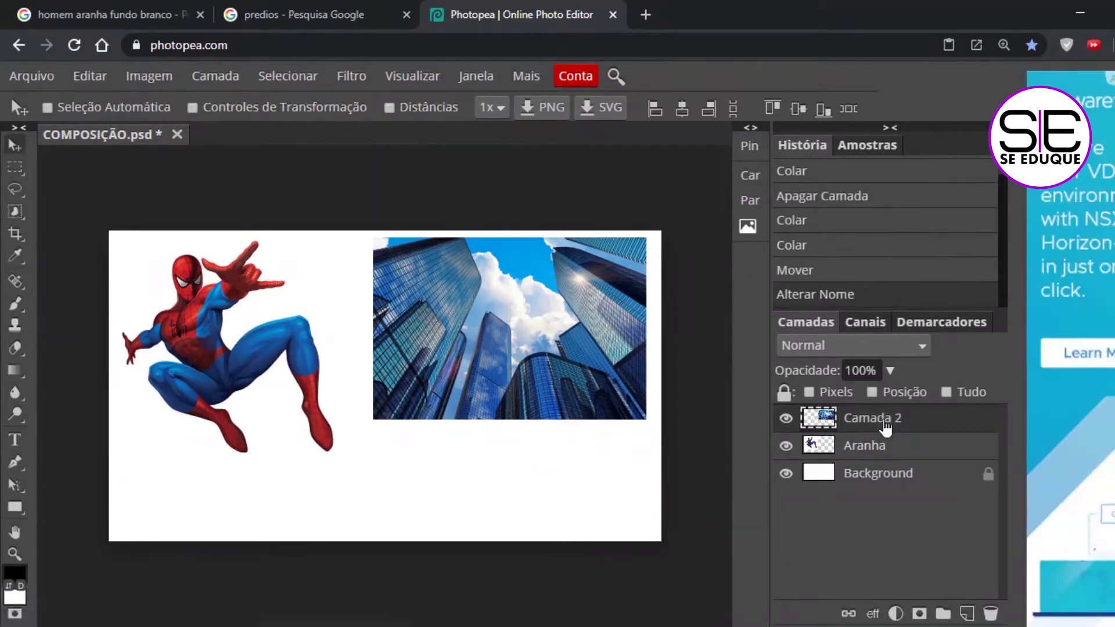
{"action": "double_click", "coordinate": [885, 424]}
{"action": "type", "text": "P"}
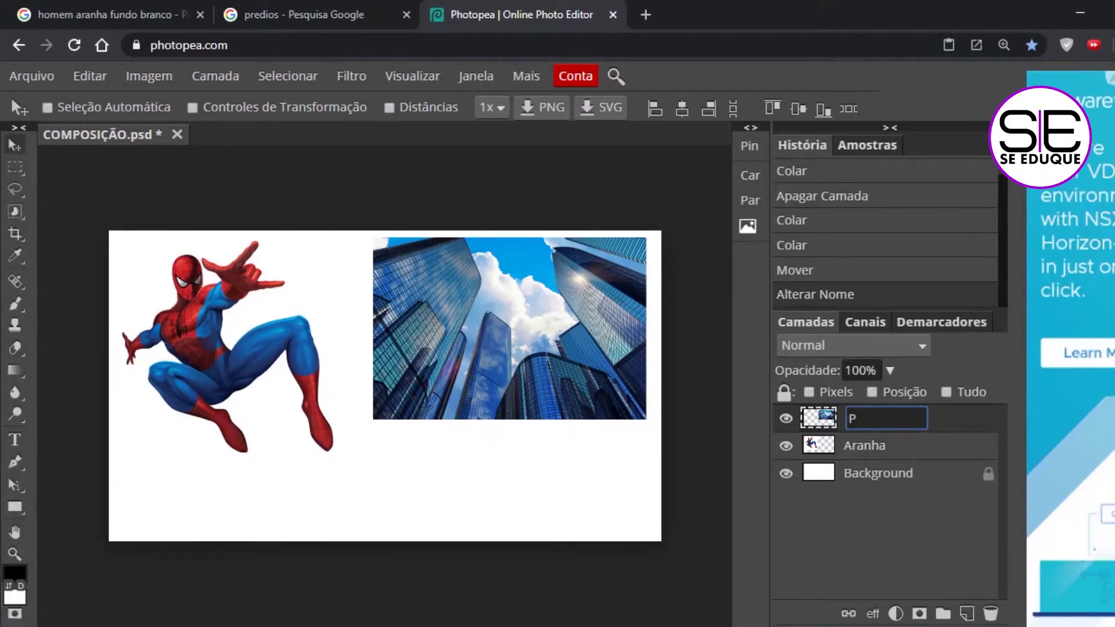
{"action": "type", "text": "rédio"}
{"action": "key", "text": "Return"}
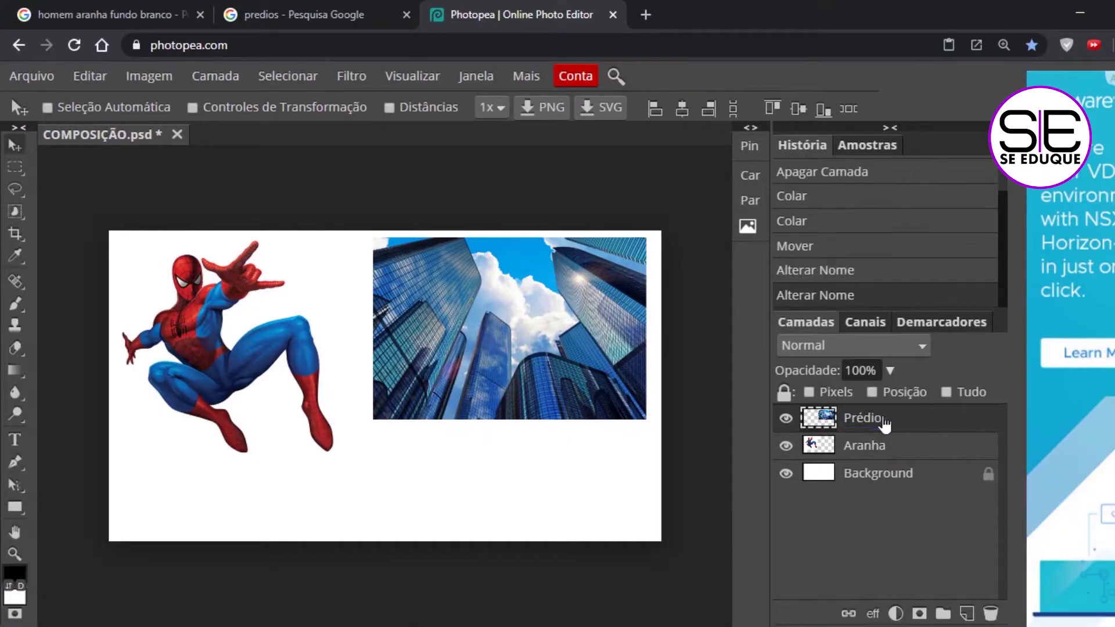
Step: Move the Prédio layer over Spider-Man and back to the right half of the canvas
{"action": "left_click_drag", "start_coordinate": [549, 331], "coordinate": [504, 332]}
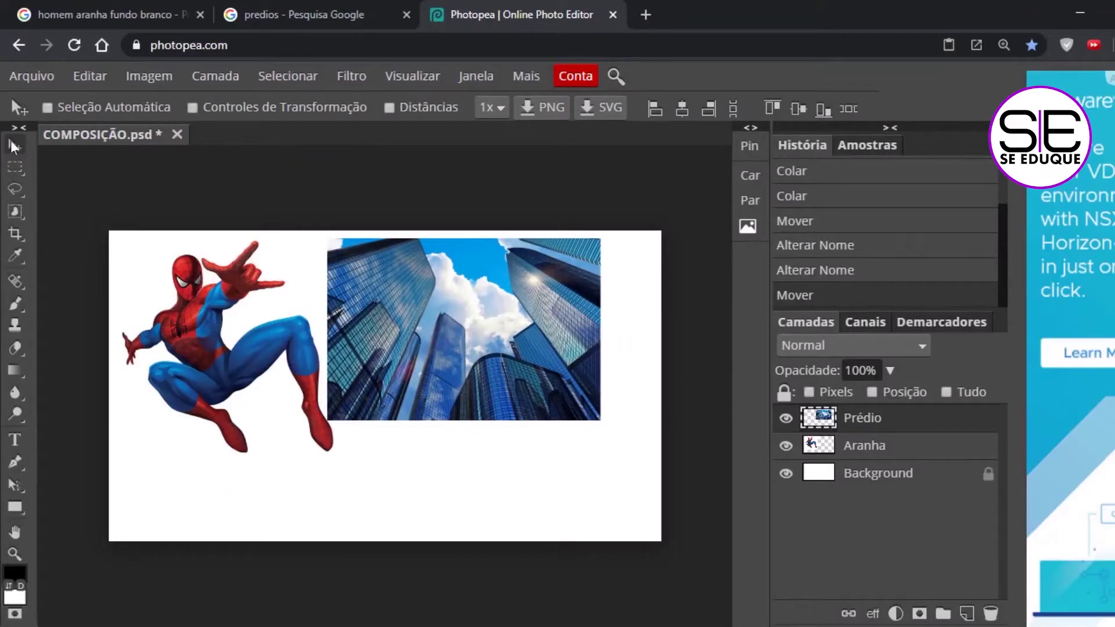
{"action": "left_click_drag", "start_coordinate": [445, 310], "coordinate": [233, 303]}
{"action": "left_click_drag", "start_coordinate": [399, 336], "coordinate": [543, 331]}
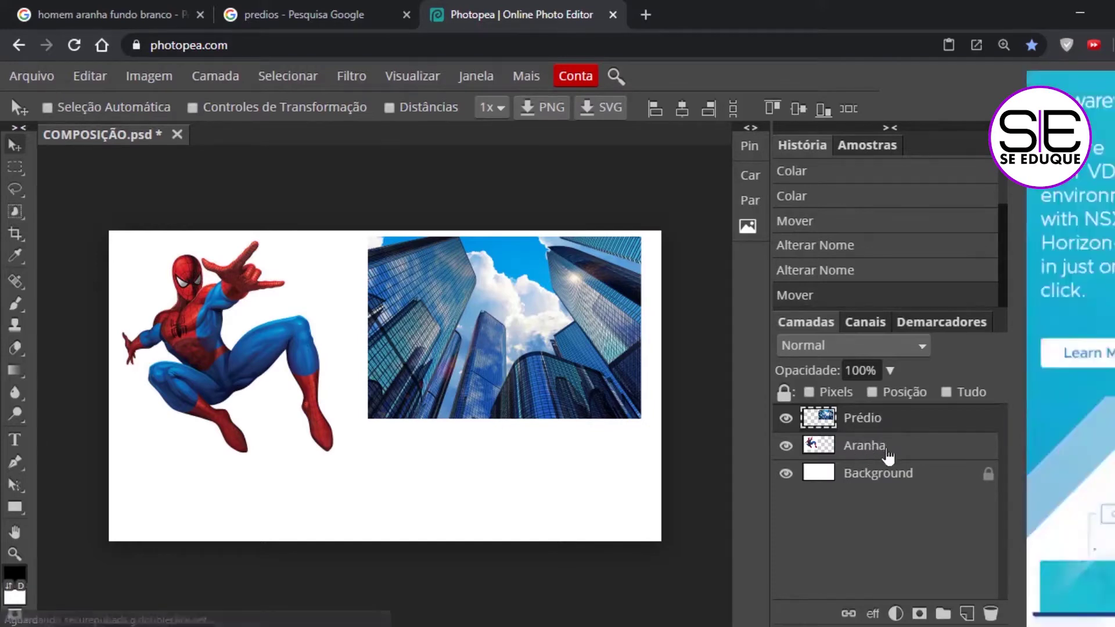
Step: Reorder the Aranha layer above Prédio and move Spider-Man so that he overlaps the skyscraper picture
{"action": "left_click_drag", "start_coordinate": [888, 458], "coordinate": [885, 418]}
{"action": "left_click_drag", "start_coordinate": [544, 376], "coordinate": [728, 423]}
{"action": "left_click_drag", "start_coordinate": [527, 411], "coordinate": [462, 382]}
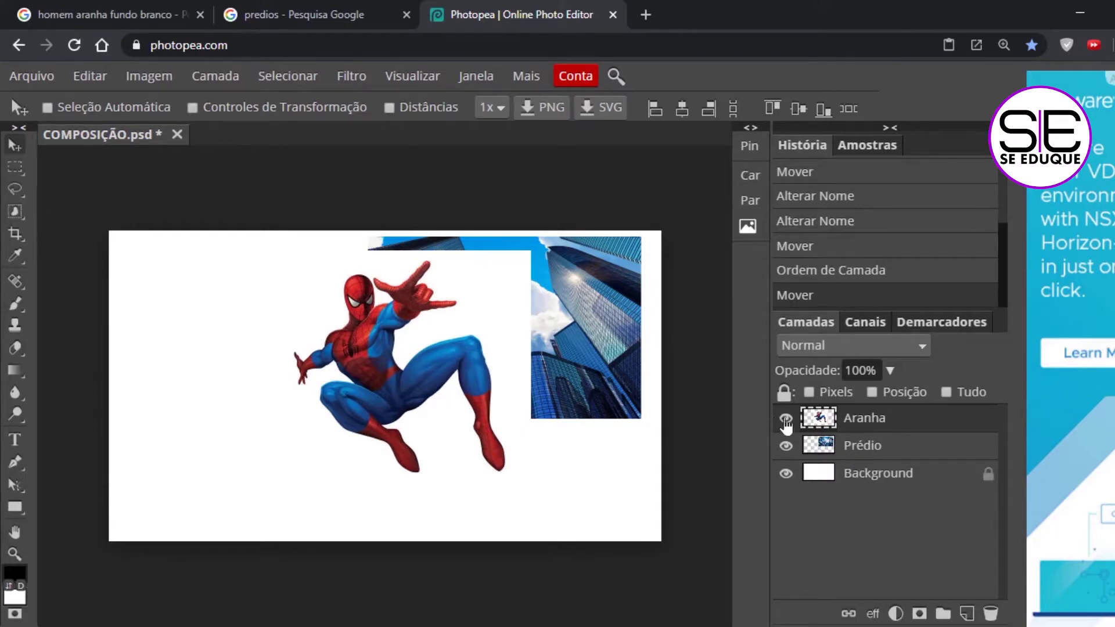
Step: Hide the Aranha layer and stretch the Prédio layer with Free Transform to fill the whole canvas, about 202% wide and 171% high
{"action": "left_click", "coordinate": [786, 418]}
{"action": "left_click_drag", "start_coordinate": [587, 331], "coordinate": [544, 347]}
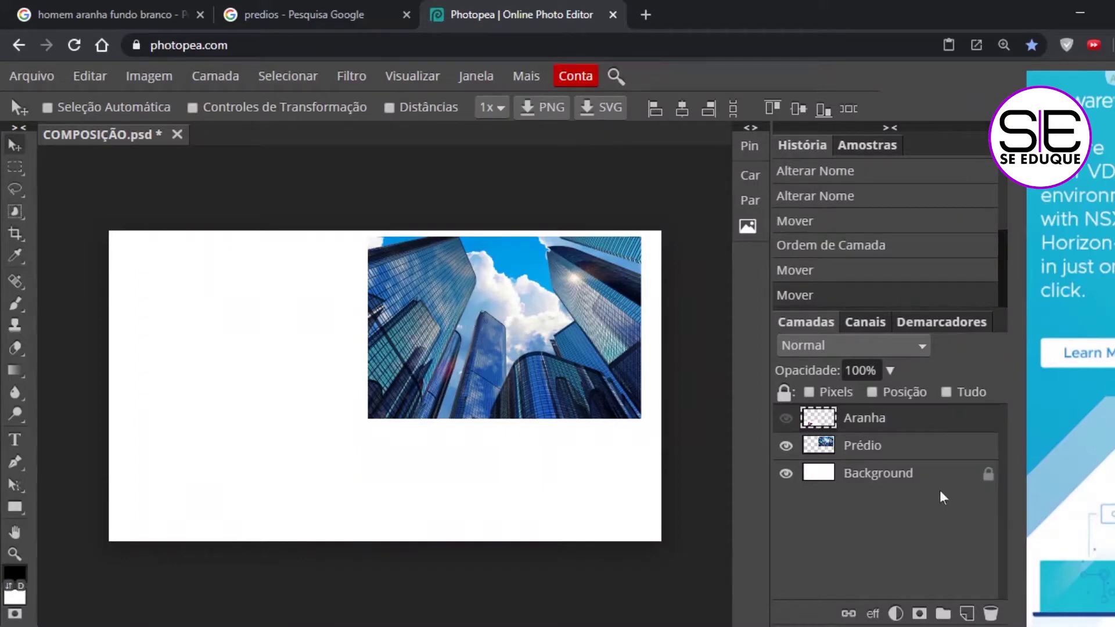
{"action": "left_click", "coordinate": [885, 453]}
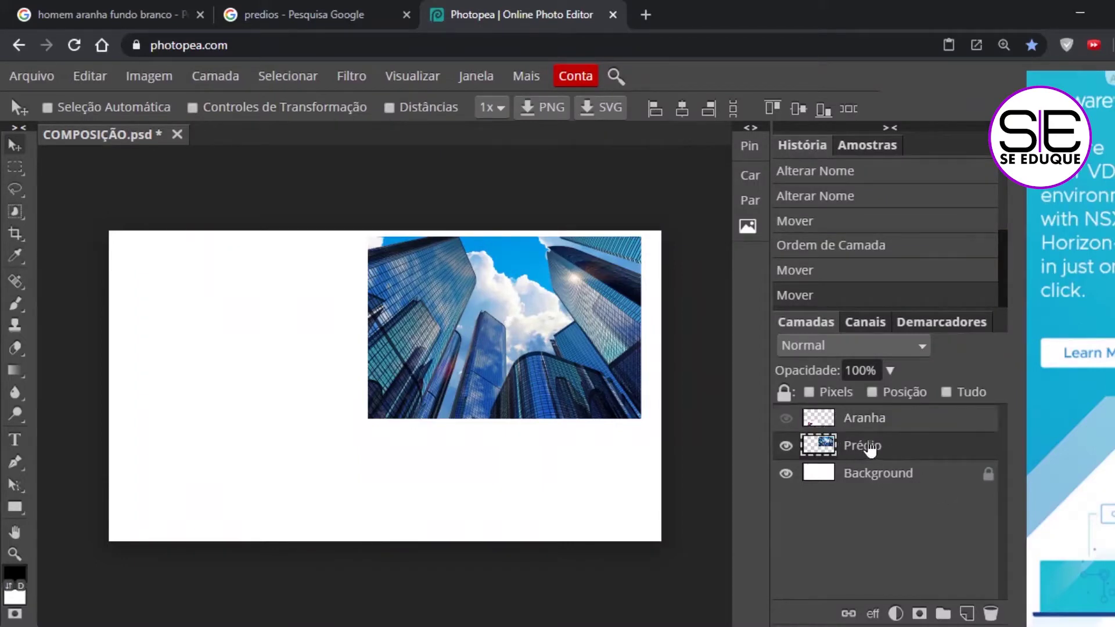
{"action": "left_click", "coordinate": [96, 80]}
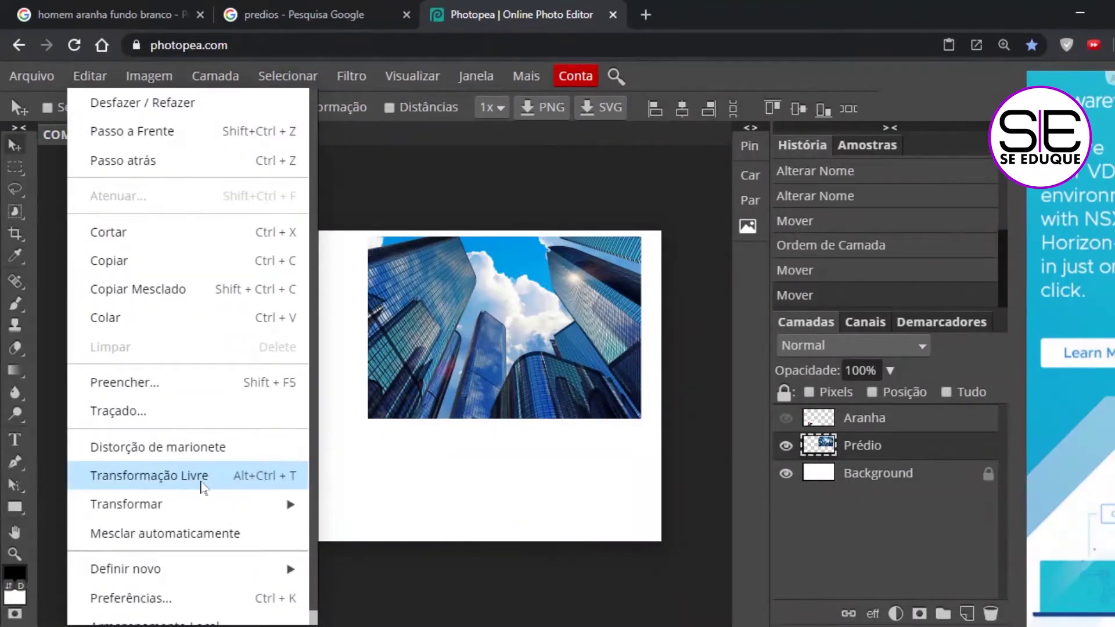
{"action": "left_click", "coordinate": [201, 482]}
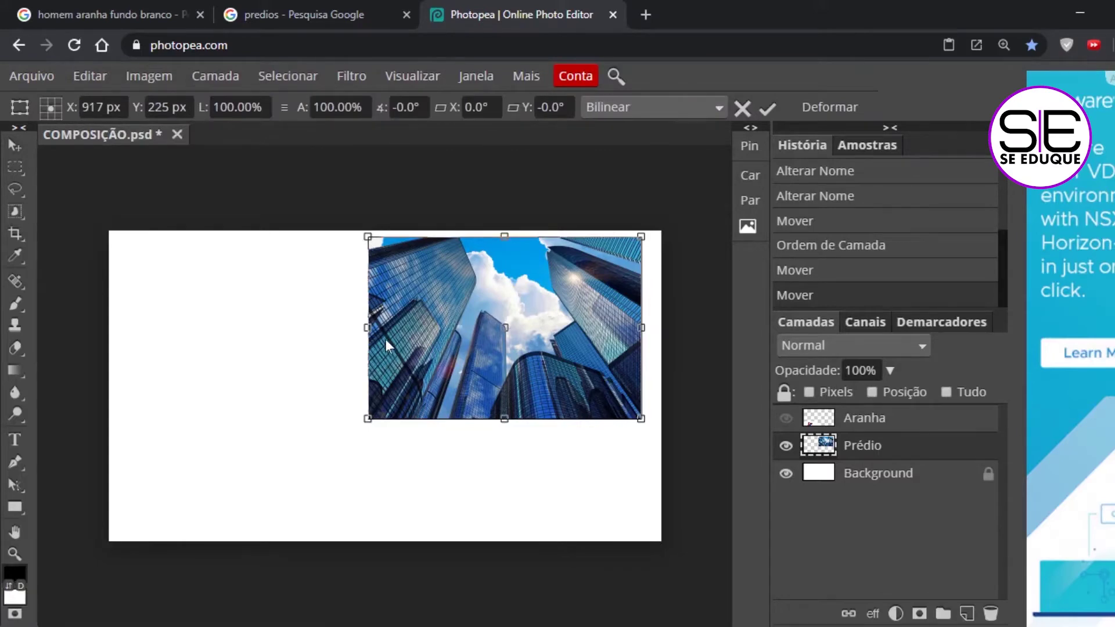
{"action": "left_click_drag", "start_coordinate": [479, 328], "coordinate": [325, 349]}
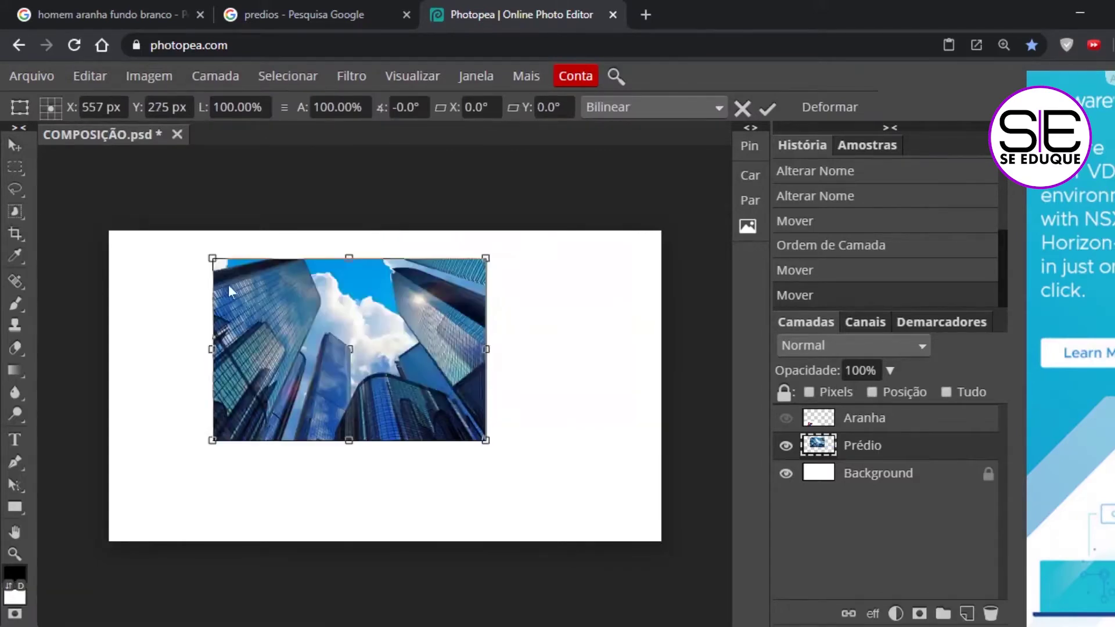
{"action": "left_click_drag", "start_coordinate": [485, 437], "coordinate": [660, 541]}
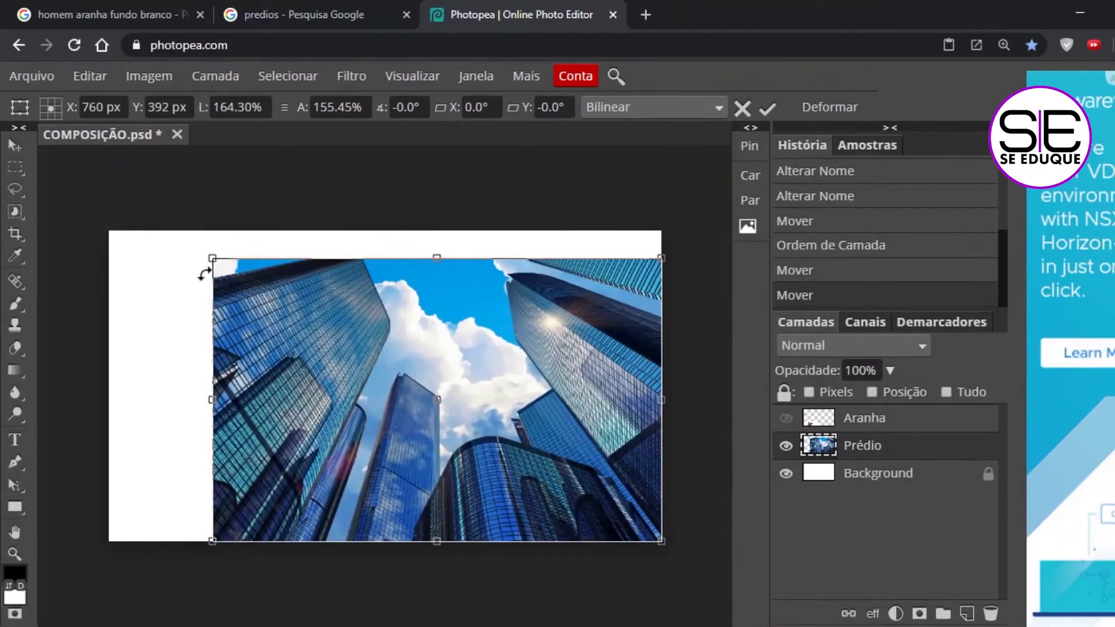
{"action": "left_click_drag", "start_coordinate": [212, 259], "coordinate": [94, 261]}
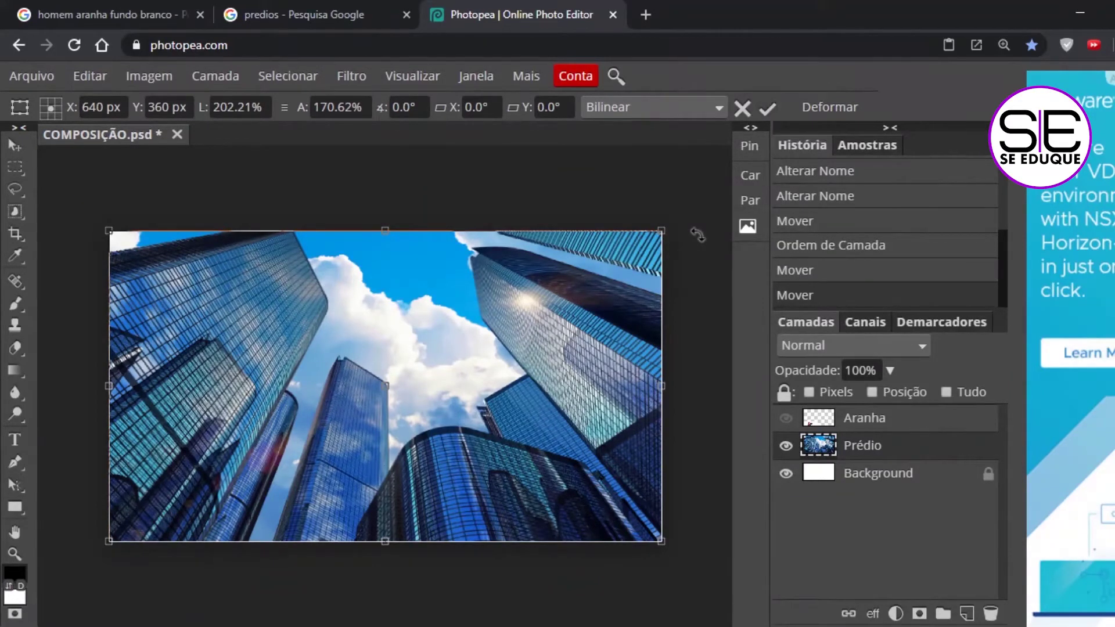
{"action": "key", "text": "Return"}
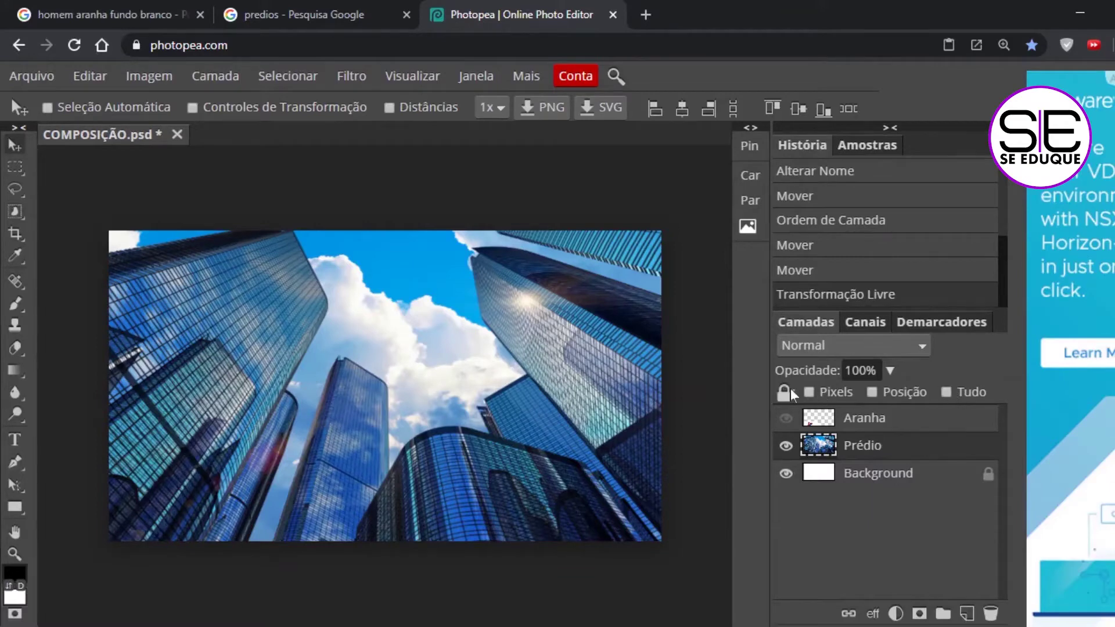
Step: Lock the Prédio layer completely with the Tudo option
{"action": "left_click", "coordinate": [946, 392]}
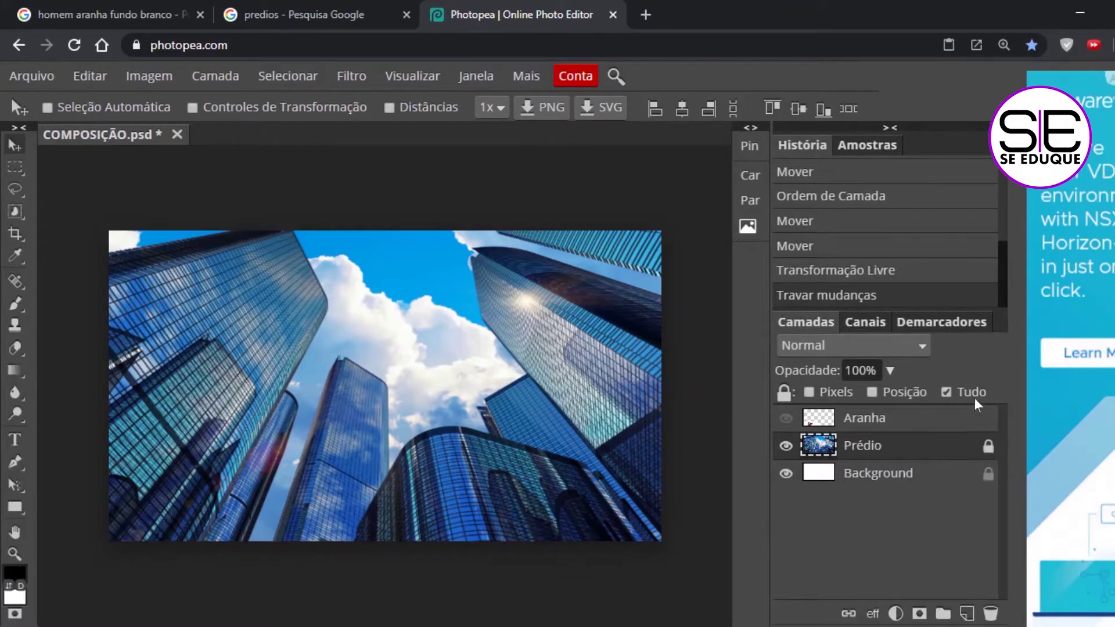
{"action": "key", "text": "ctrl+f"}
{"action": "type", "text": "Camer"}
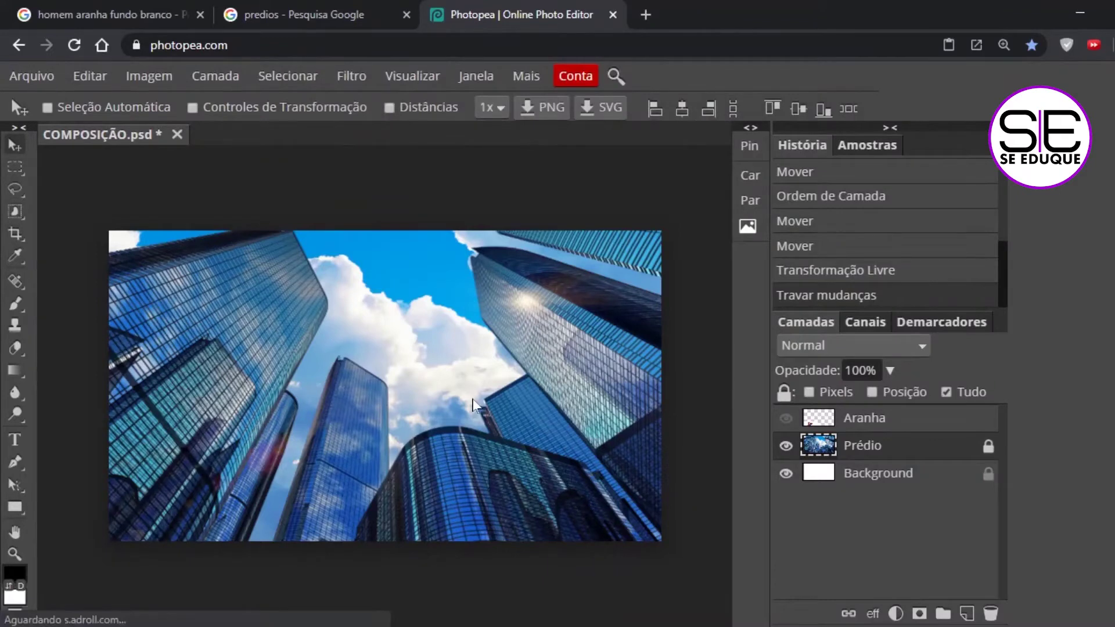
Step: Show the Aranha layer again and move Spider-Man to the middle of the canvas over the buildings
{"action": "left_click", "coordinate": [873, 421]}
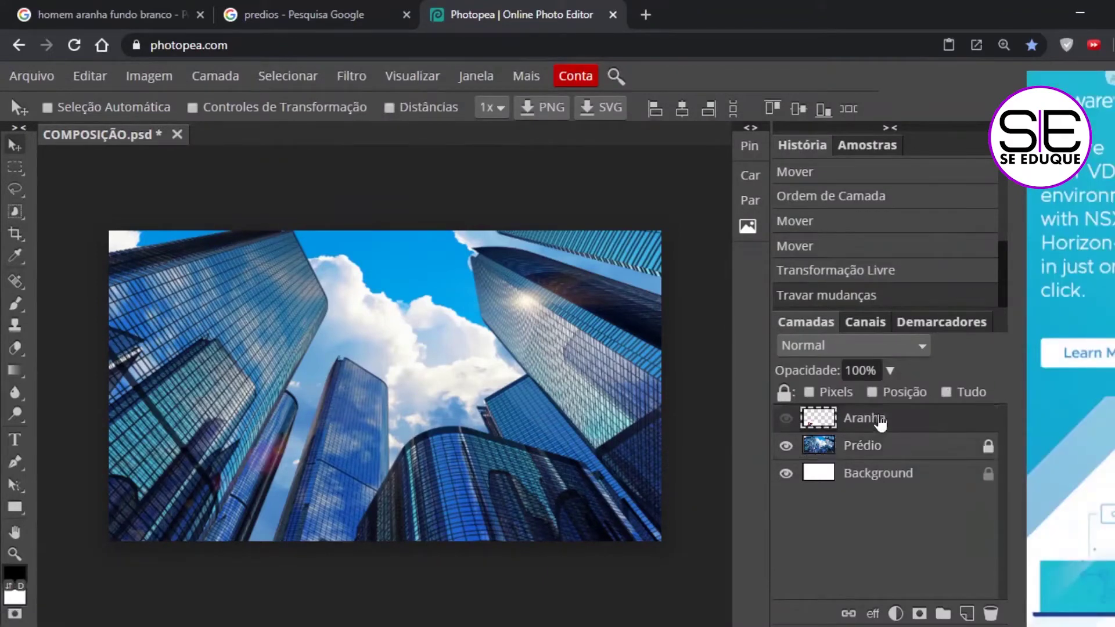
{"action": "left_click", "coordinate": [785, 418]}
{"action": "left_click_drag", "start_coordinate": [293, 488], "coordinate": [357, 260]}
{"action": "left_click_drag", "start_coordinate": [350, 371], "coordinate": [427, 386]}
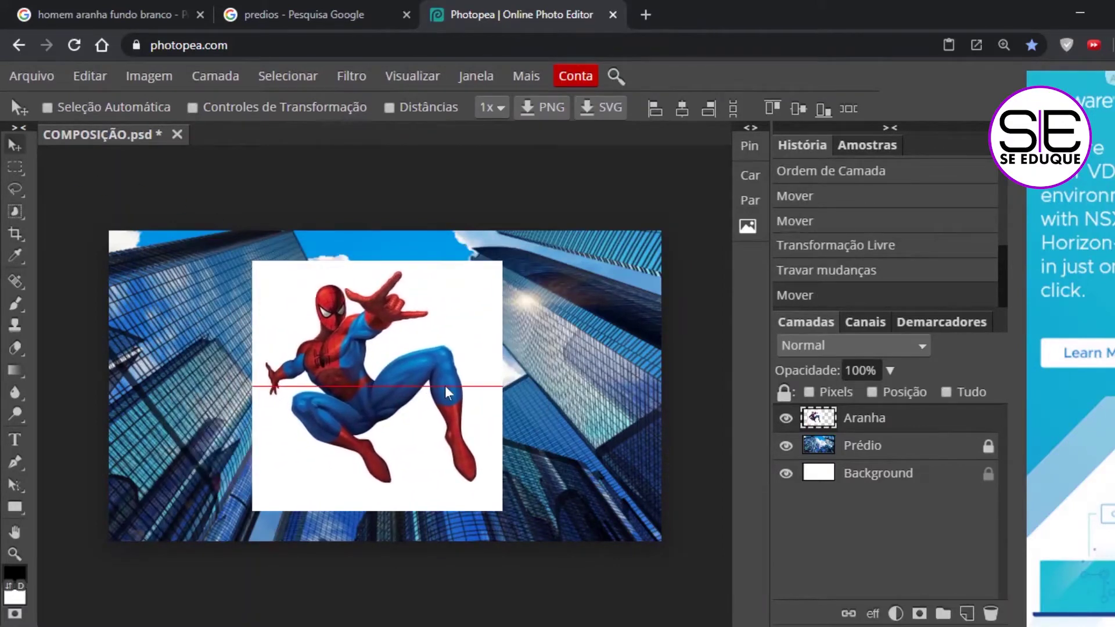
Step: Select the white background around Spider-Man on the Aranha layer with the Magic Wand (Varinha Mágica)
{"action": "left_click", "coordinate": [11, 553]}
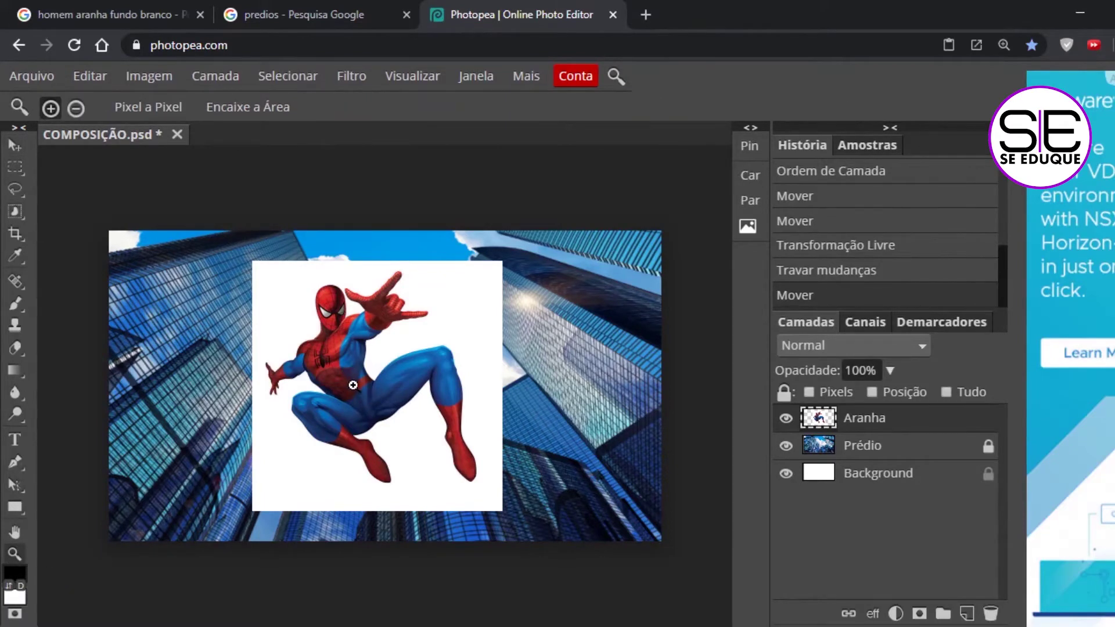
{"action": "left_click", "coordinate": [360, 389]}
{"action": "left_click", "coordinate": [371, 396]}
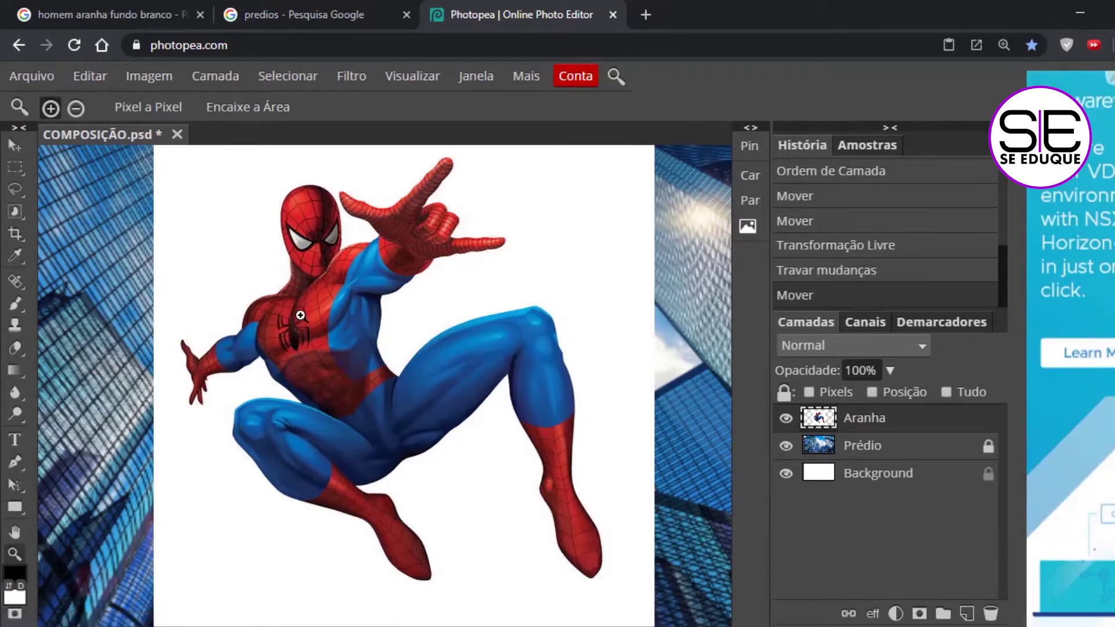
{"action": "left_click", "coordinate": [16, 212]}
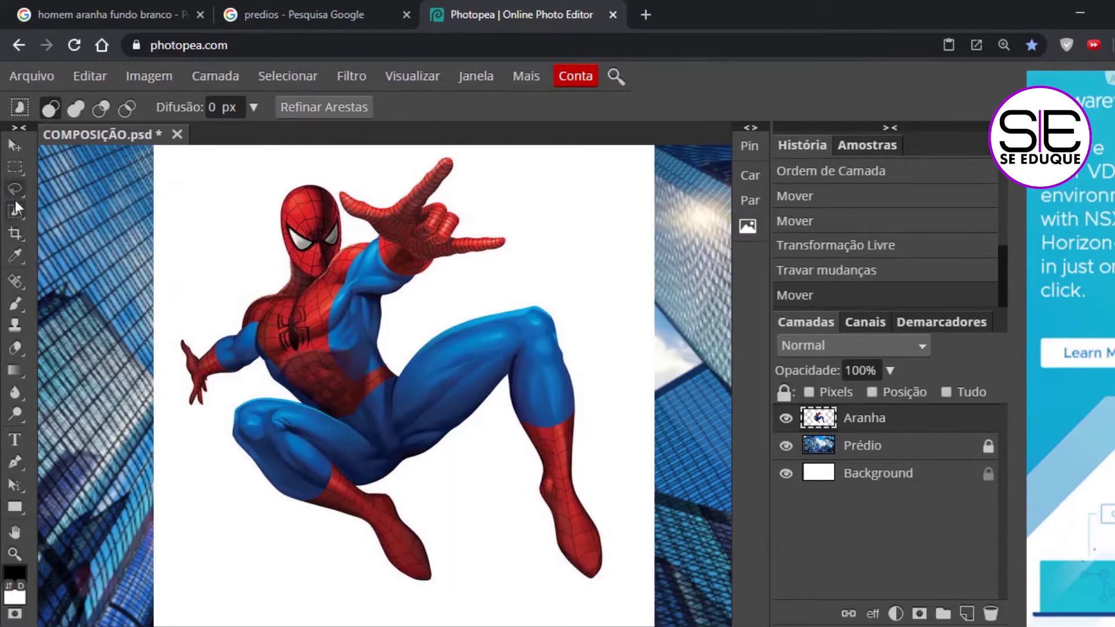
{"action": "left_click", "coordinate": [19, 215]}
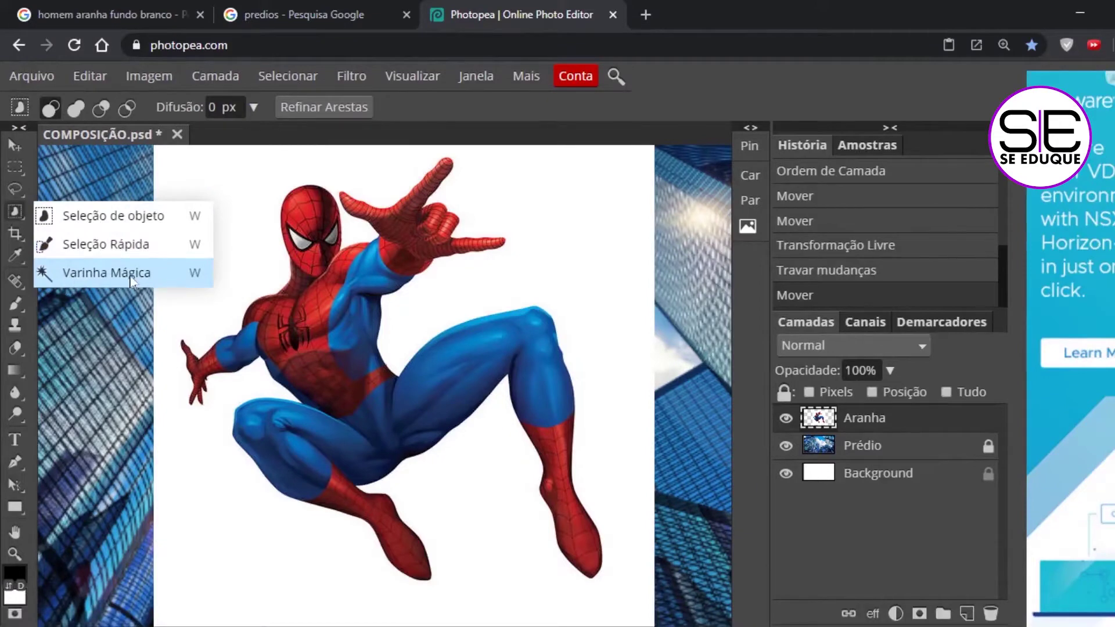
{"action": "left_click", "coordinate": [99, 276]}
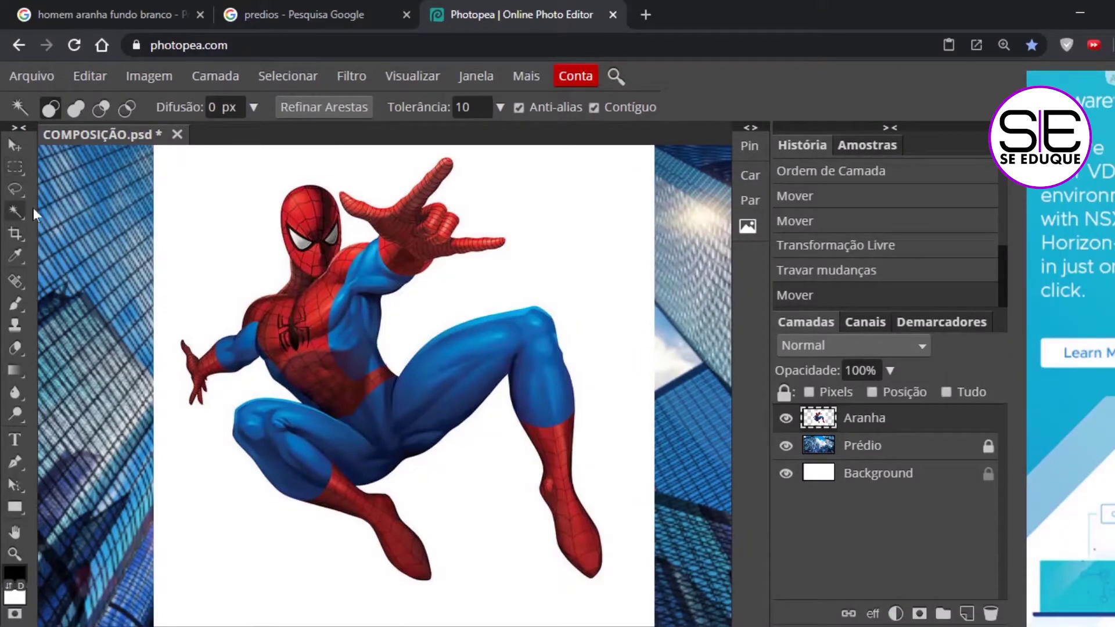
{"action": "left_click", "coordinate": [11, 210]}
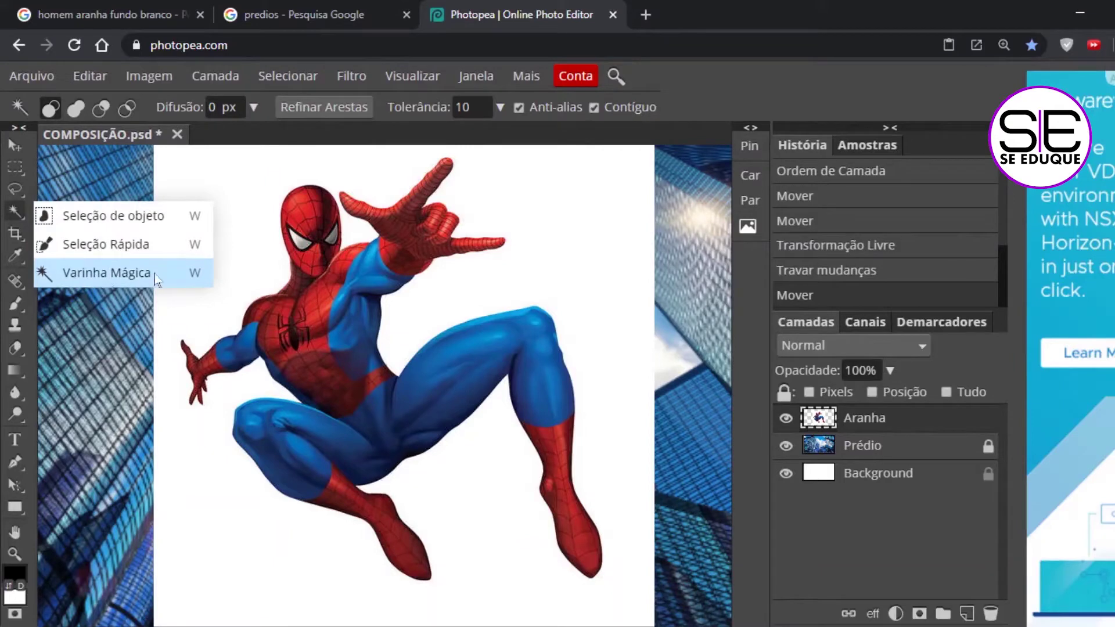
{"action": "left_click", "coordinate": [109, 273]}
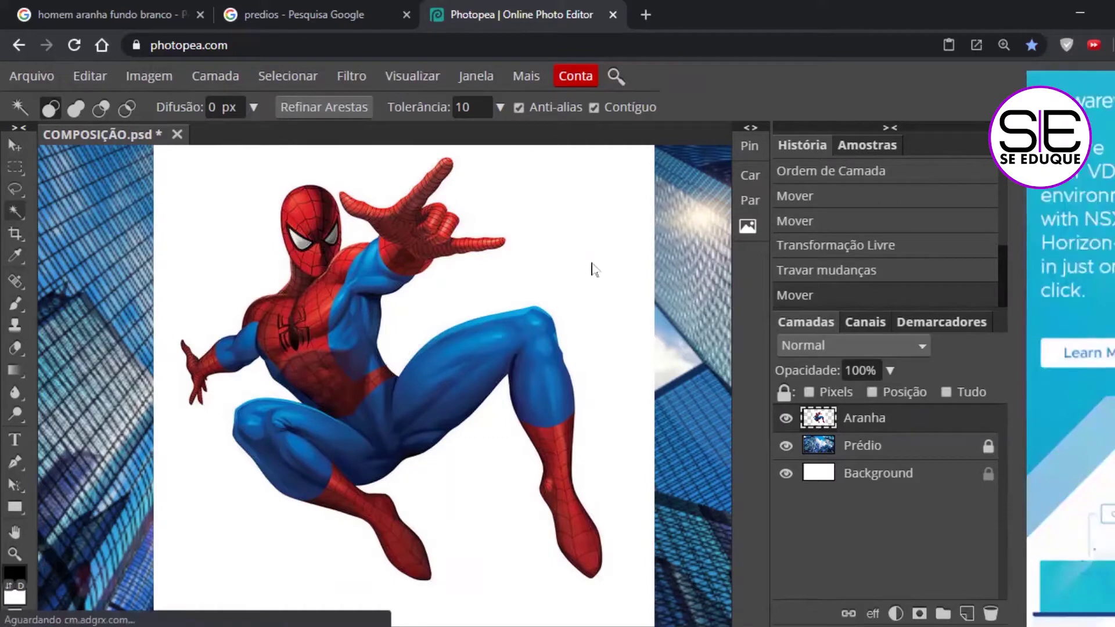
{"action": "left_click", "coordinate": [556, 223]}
Step: Examine the selection edge up close beneath Spider-Man's outstretched arm
{"action": "key", "text": "z"}
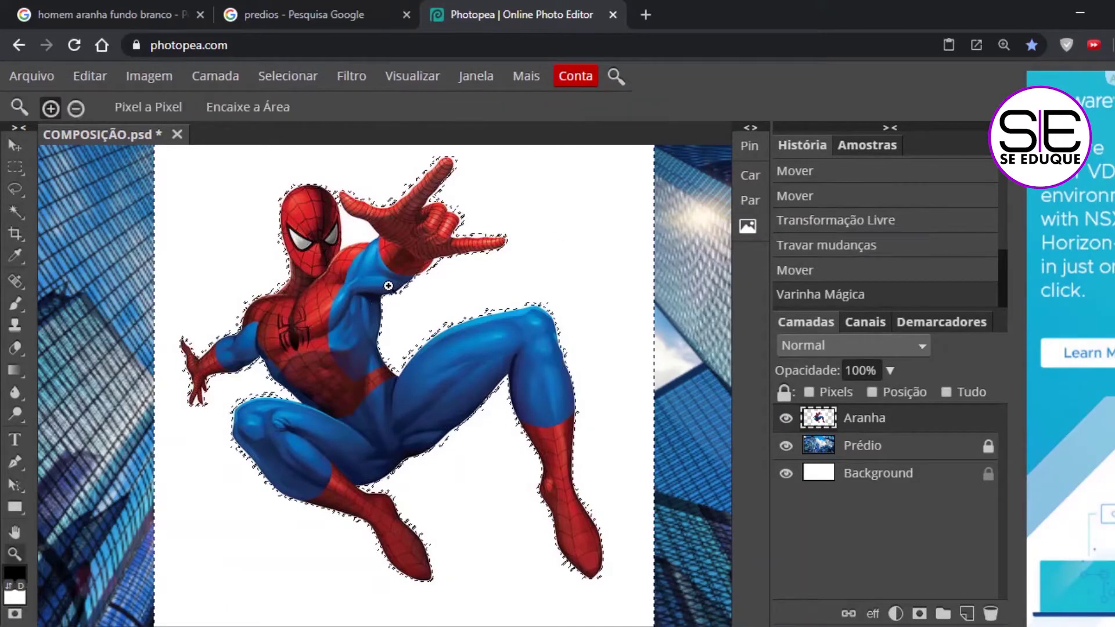
{"action": "left_click", "coordinate": [409, 288]}
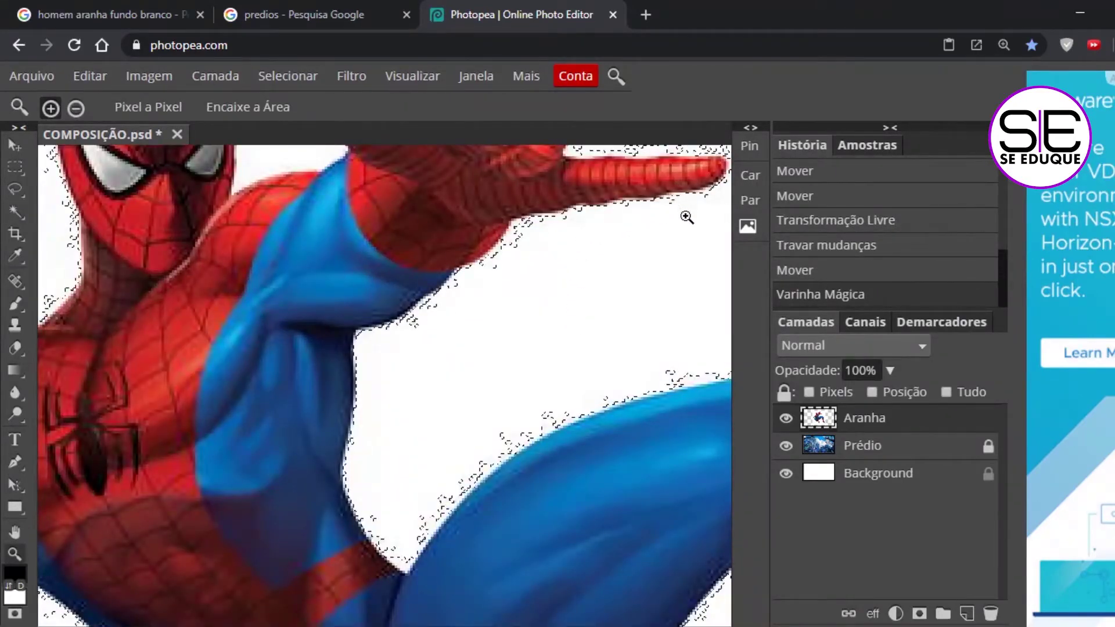
{"action": "left_click", "coordinate": [511, 217]}
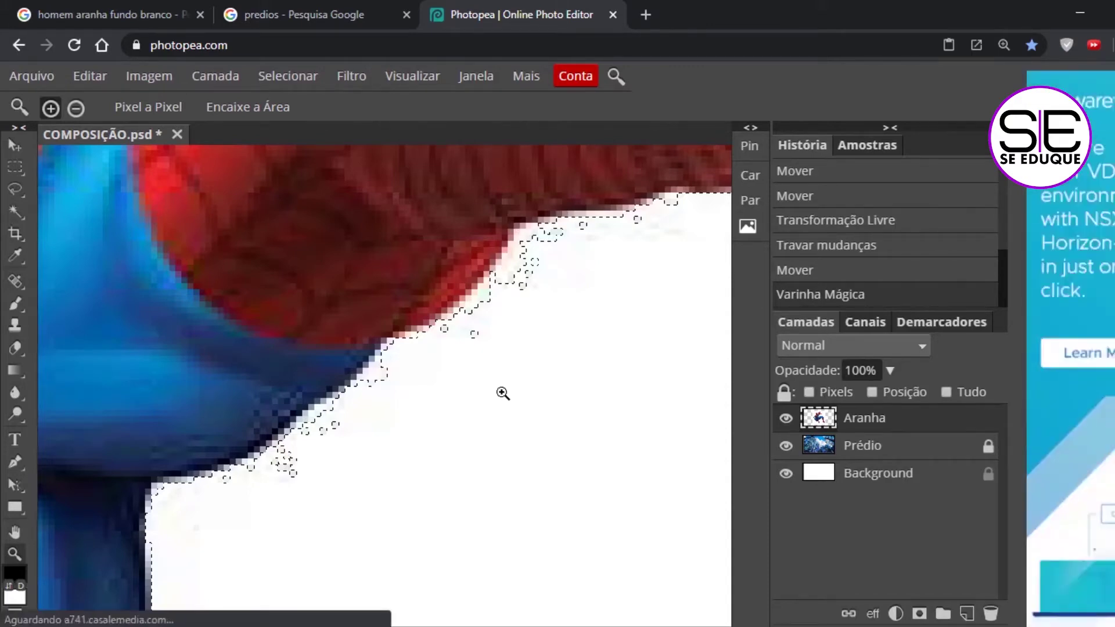
Step: Deselect the current Magic Wand selection around Spider-Man on the Aranha layer
{"action": "scroll", "coordinate": [502, 390], "scroll_direction": "down", "scroll_amount": 5}
{"action": "scroll", "coordinate": [427, 435], "scroll_direction": "down", "scroll_amount": 2}
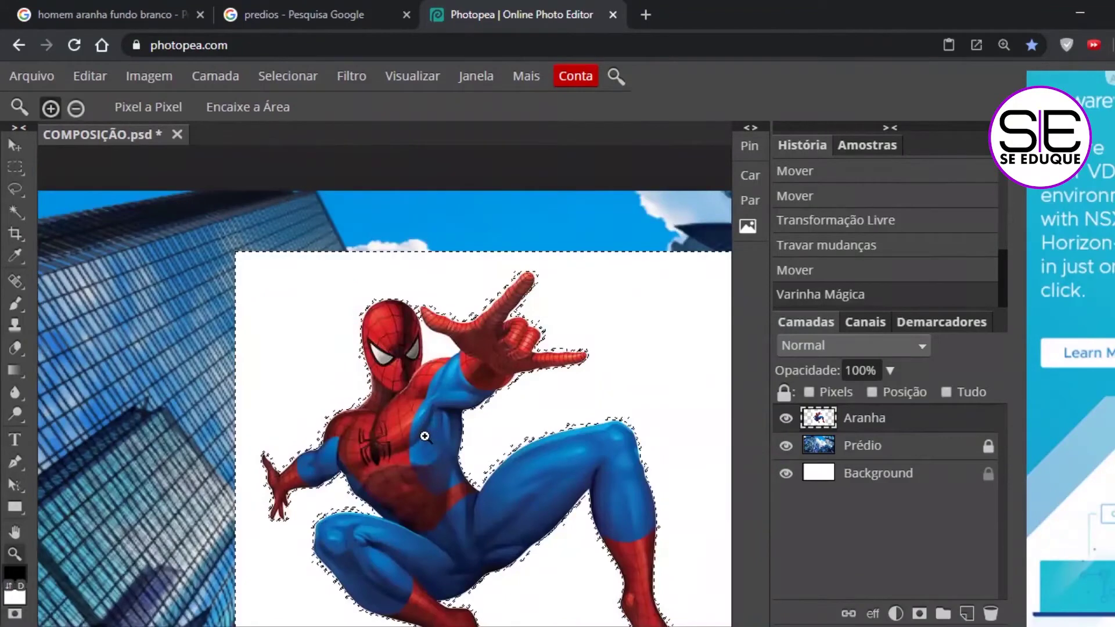
{"action": "scroll", "coordinate": [451, 423], "scroll_direction": "up", "scroll_amount": 4}
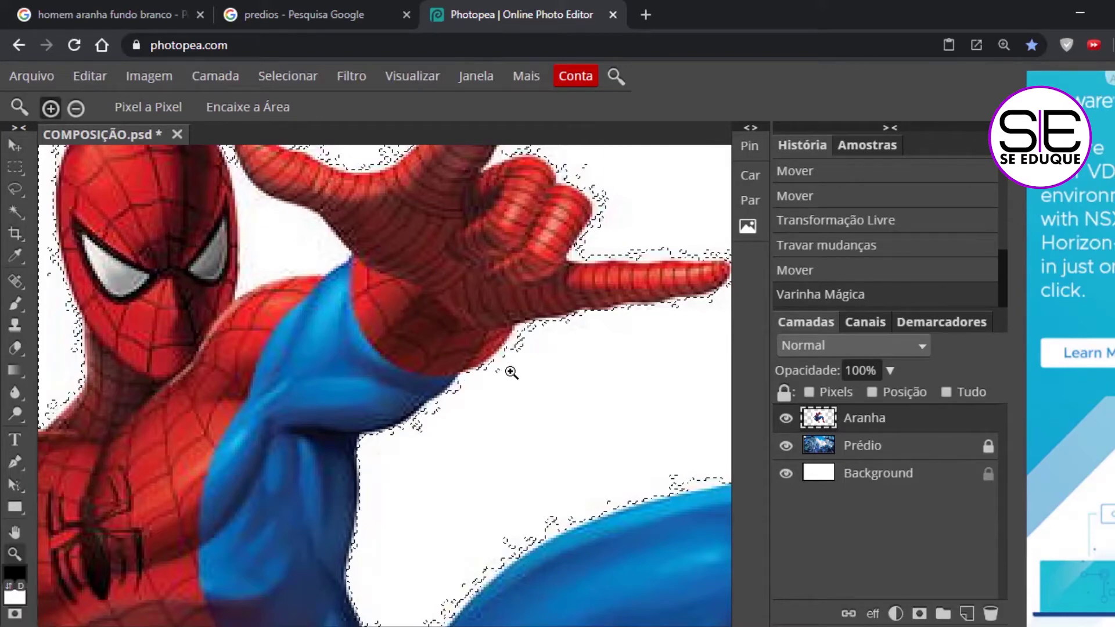
{"action": "left_click", "coordinate": [287, 78]}
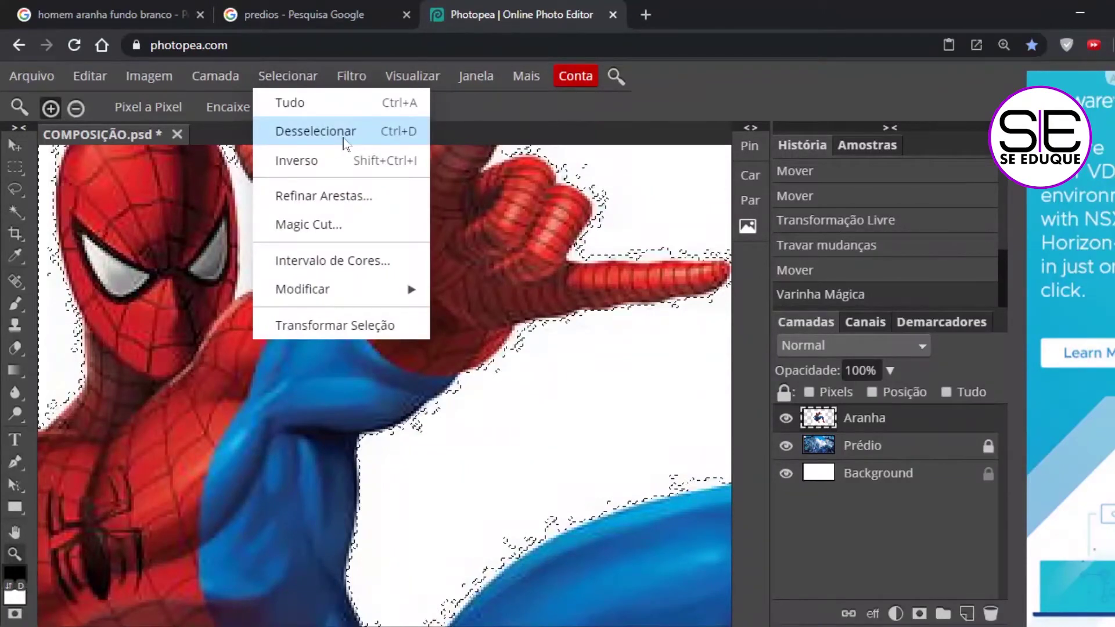
{"action": "left_click", "coordinate": [397, 136]}
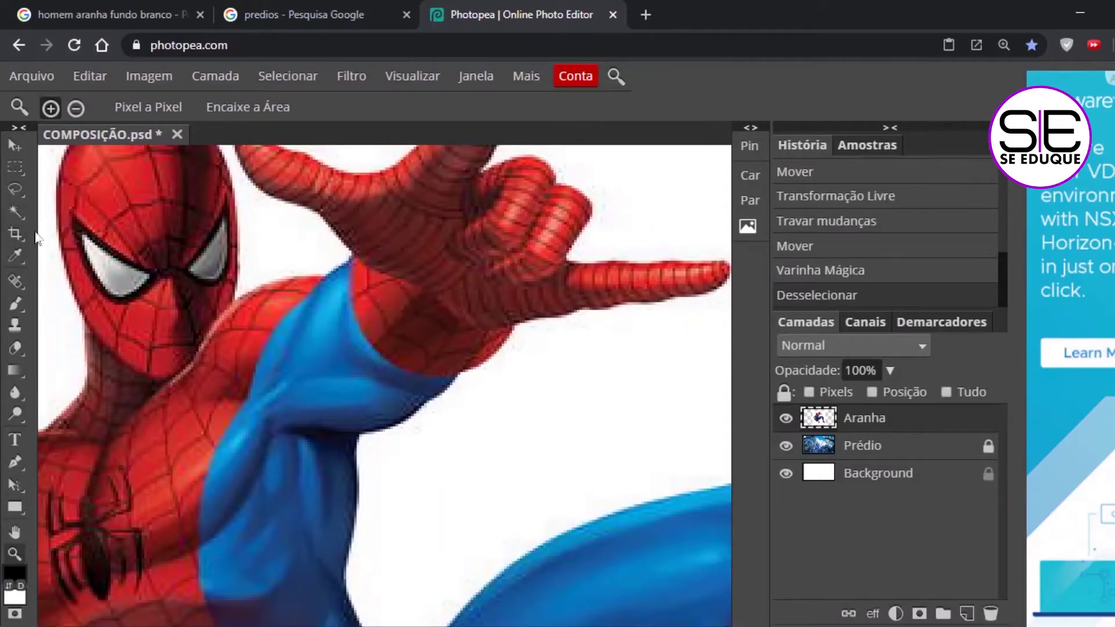
Step: Select the white background around Spider-Man with the Magic Wand (Varinha Mágica) at a tolerance of 40
{"action": "left_click", "coordinate": [13, 211]}
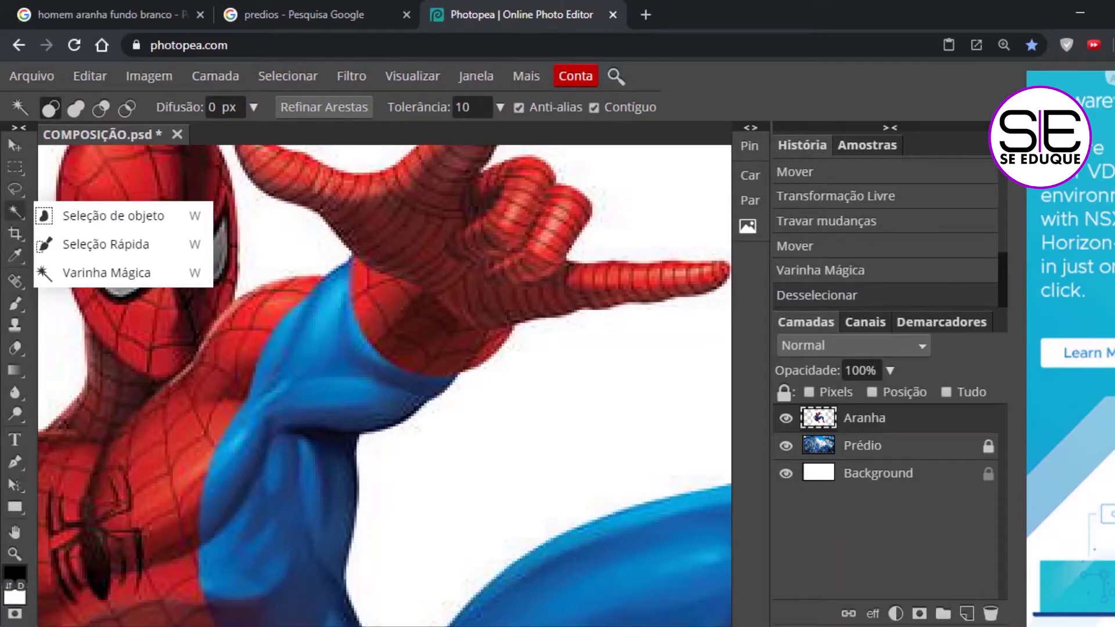
{"action": "left_click", "coordinate": [463, 106]}
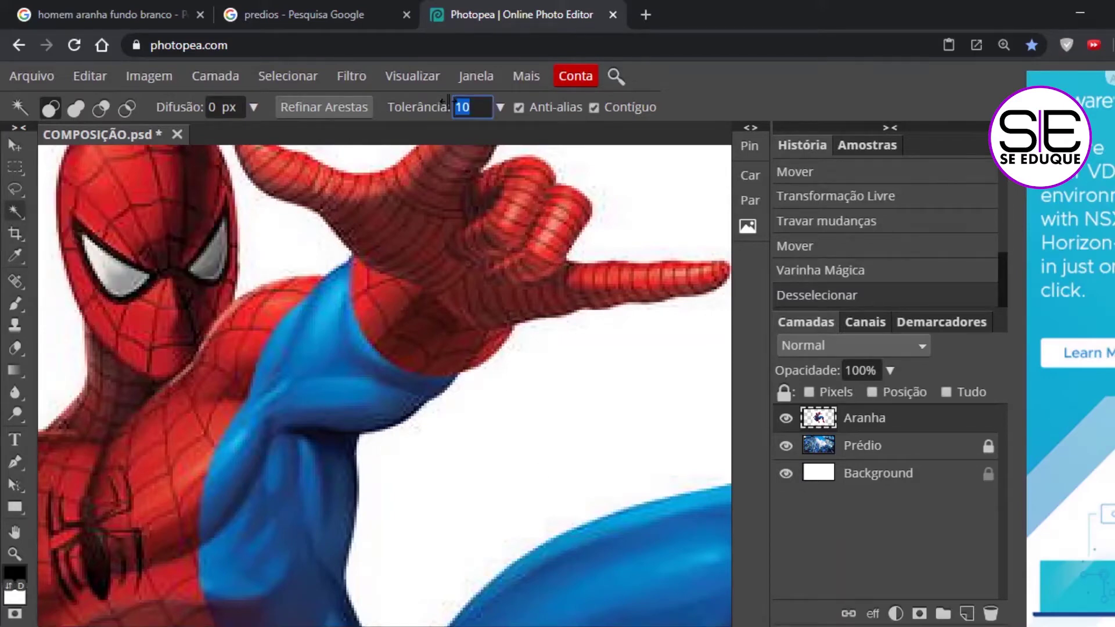
{"action": "type", "text": "40"}
{"action": "left_click", "coordinate": [526, 414]}
Step: Examine the new selection edge up close along Spider-Man's outstretched arm, torso, raised leg and head
{"action": "key", "text": "z"}
{"action": "left_click_drag", "start_coordinate": [535, 361], "coordinate": [598, 403]}
{"action": "left_click_drag", "start_coordinate": [446, 433], "coordinate": [276, 532]}
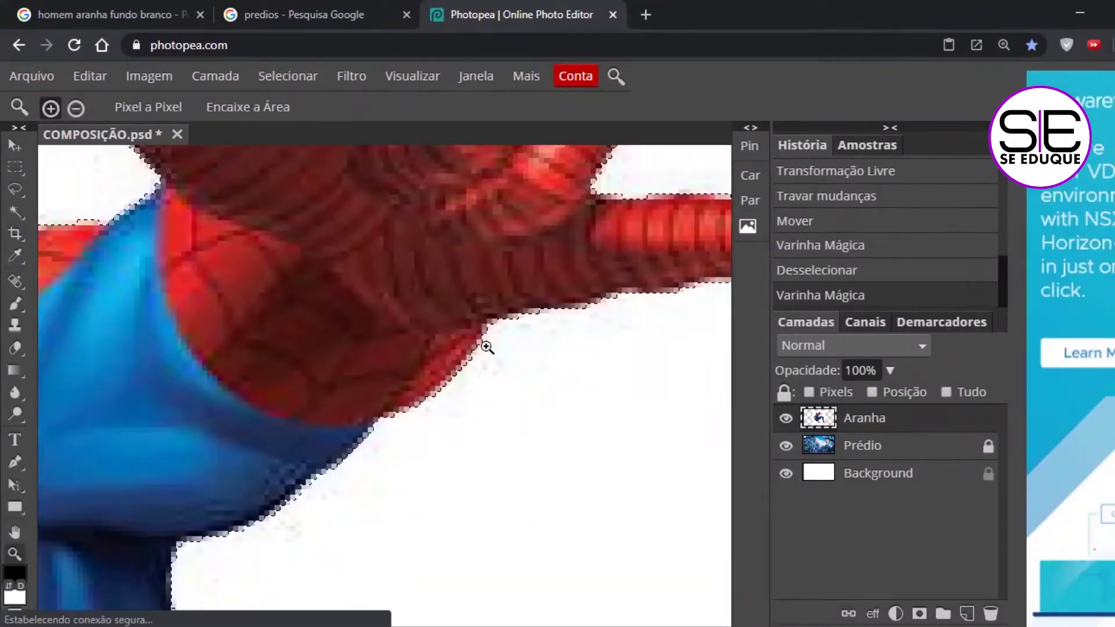
{"action": "left_click_drag", "start_coordinate": [249, 528], "coordinate": [370, 514]}
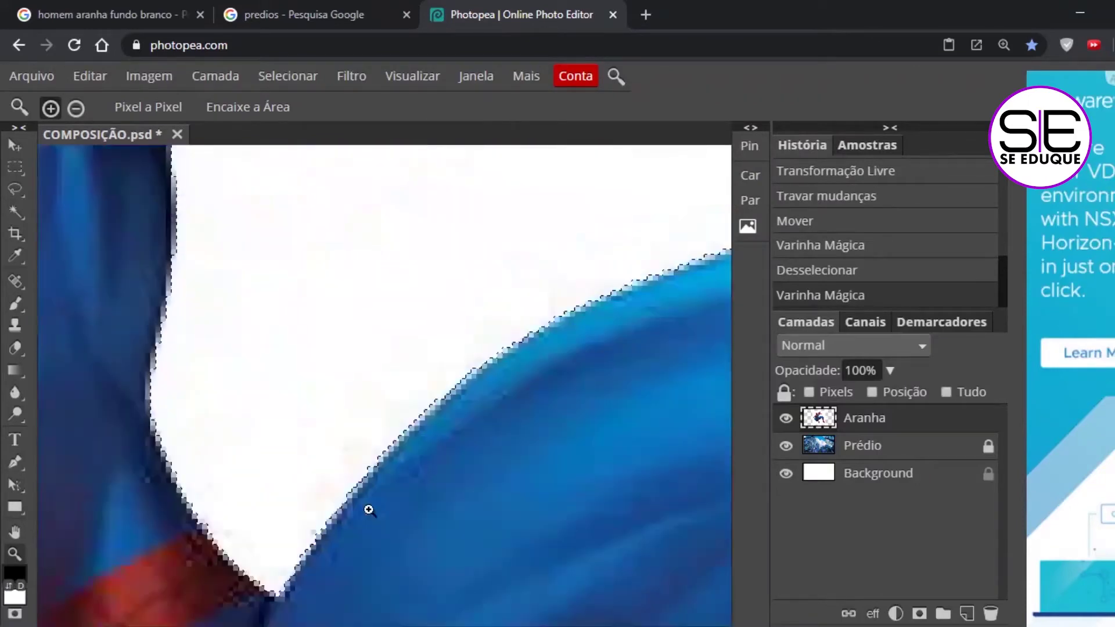
{"action": "scroll", "coordinate": [371, 513], "scroll_direction": "down", "scroll_amount": 3}
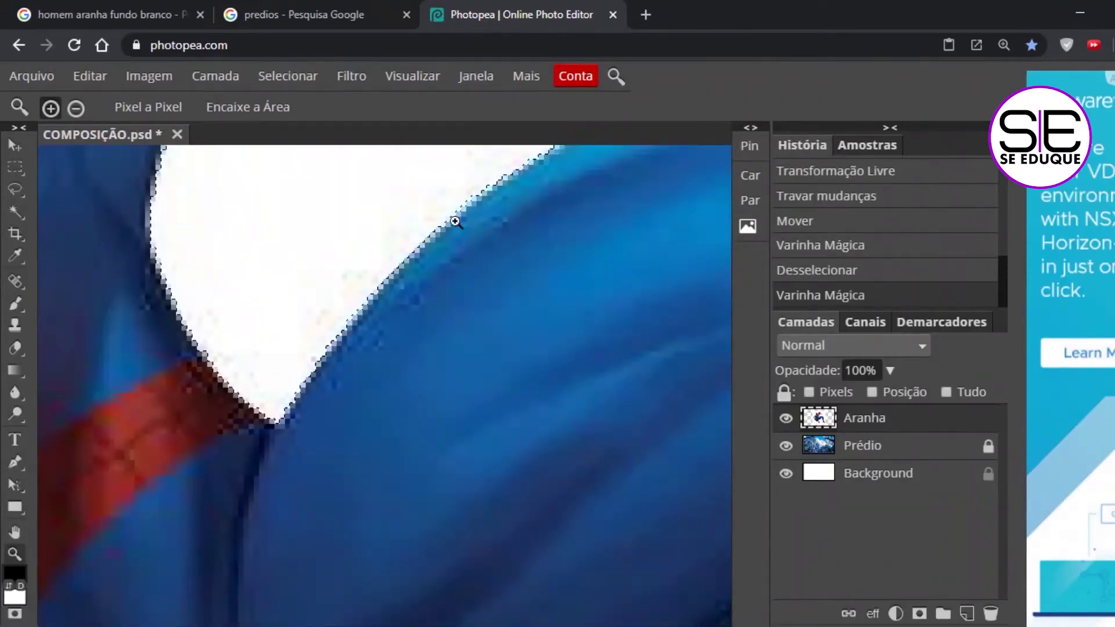
{"action": "scroll", "coordinate": [261, 420], "scroll_direction": "up", "scroll_amount": 12}
{"action": "left_click", "coordinate": [16, 211]}
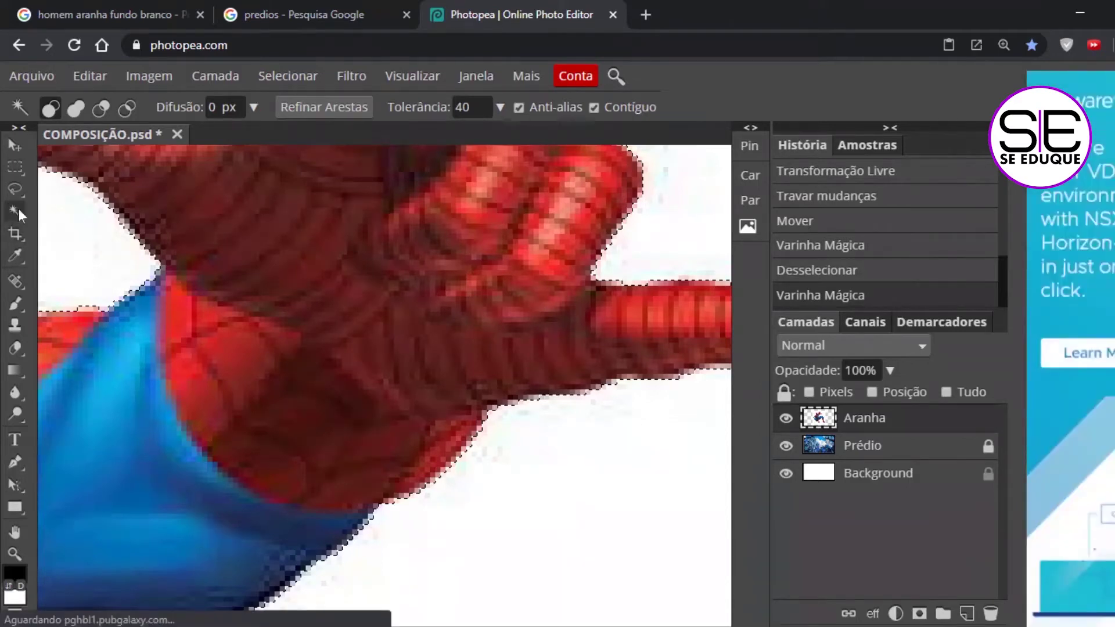
{"action": "key", "text": "z"}
{"action": "left_click", "coordinate": [515, 514], "text": "alt"}
{"action": "left_click", "coordinate": [514, 515], "text": "alt"}
{"action": "left_click", "coordinate": [496, 515], "text": "alt"}
{"action": "mouse_move", "coordinate": [472, 511]}
{"action": "left_mouse_down"}
{"action": "mouse_move", "coordinate": [439, 505]}
{"action": "mouse_move", "coordinate": [416, 443]}
{"action": "mouse_move", "coordinate": [508, 520]}
{"action": "mouse_move", "coordinate": [443, 460]}
{"action": "mouse_move", "coordinate": [492, 515]}
{"action": "left_mouse_up"}
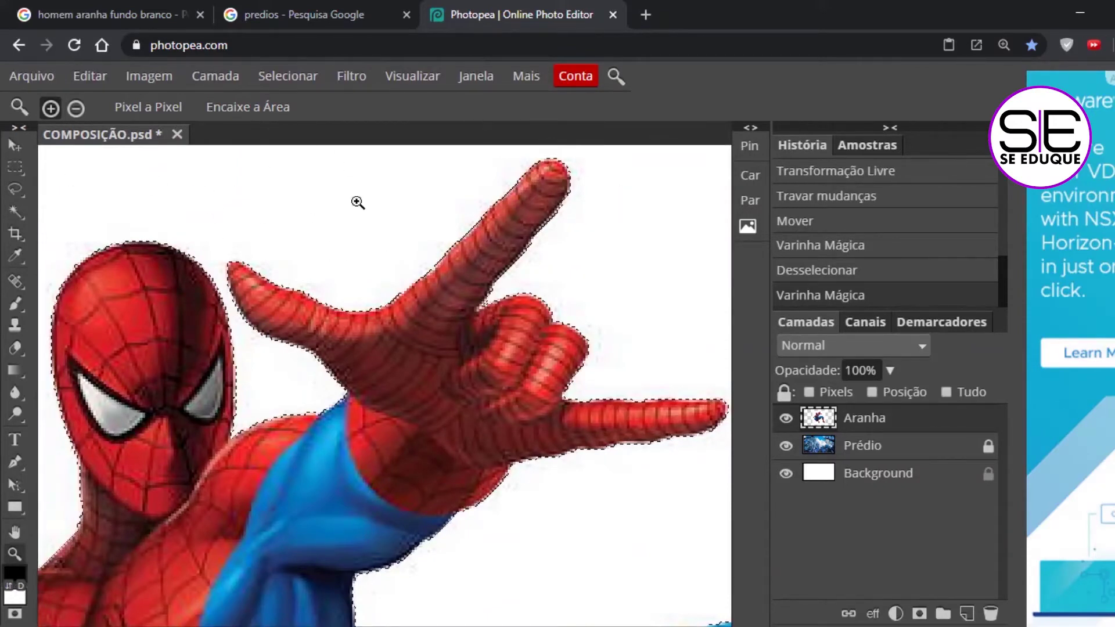
Step: Delete the selected white background from the Aranha layer and clear the selection
{"action": "key", "text": "Delete"}
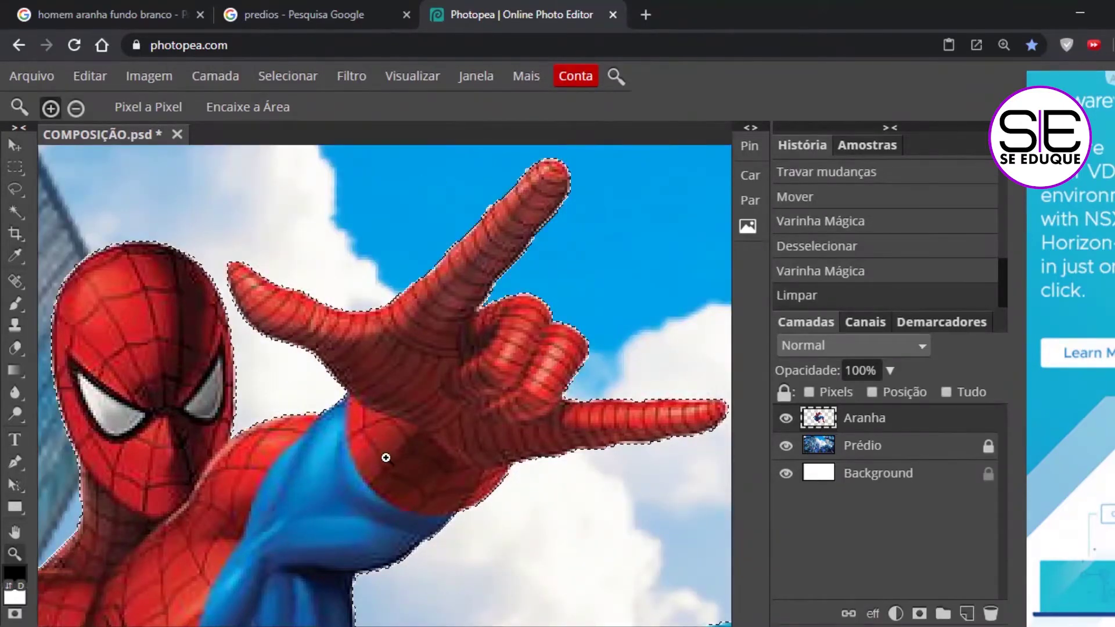
{"action": "key", "text": "ctrl+0"}
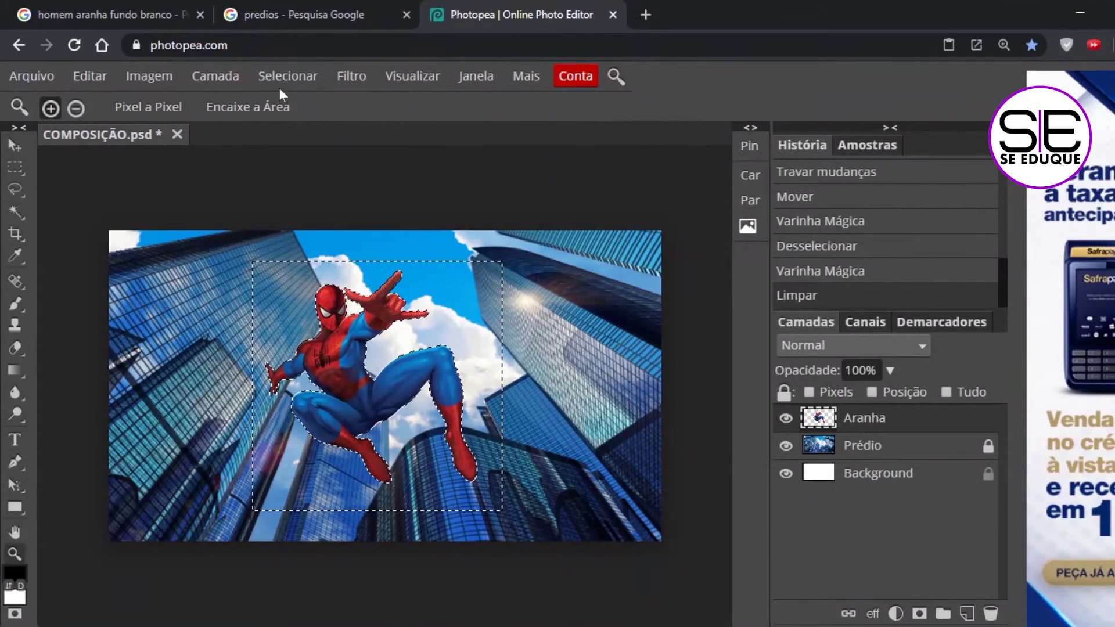
{"action": "key", "text": "ctrl+d"}
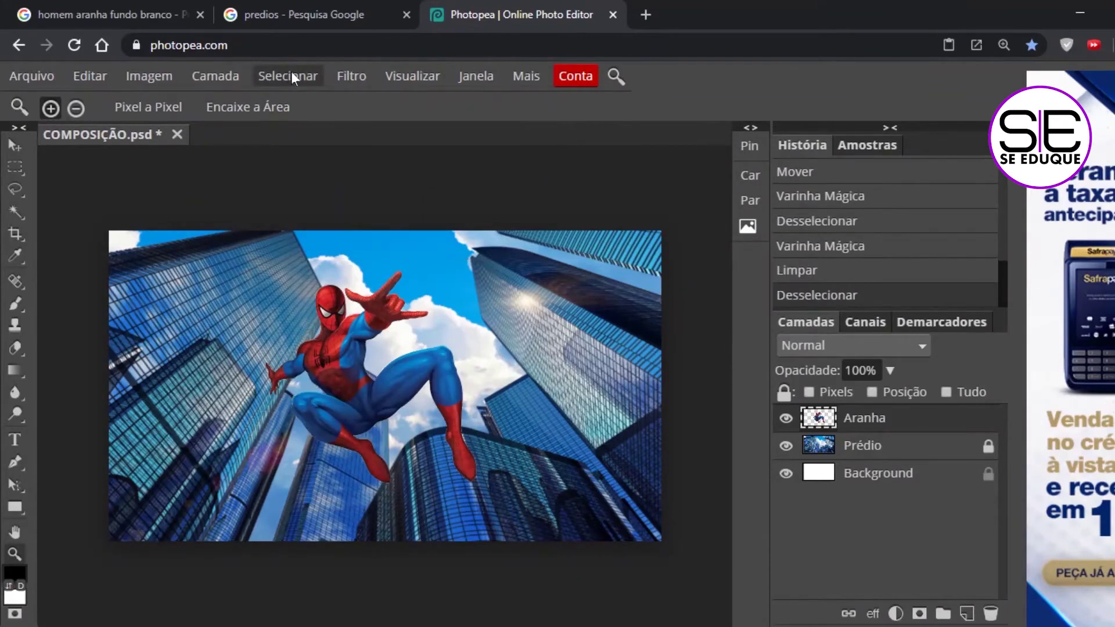
{"action": "left_click", "coordinate": [290, 75]}
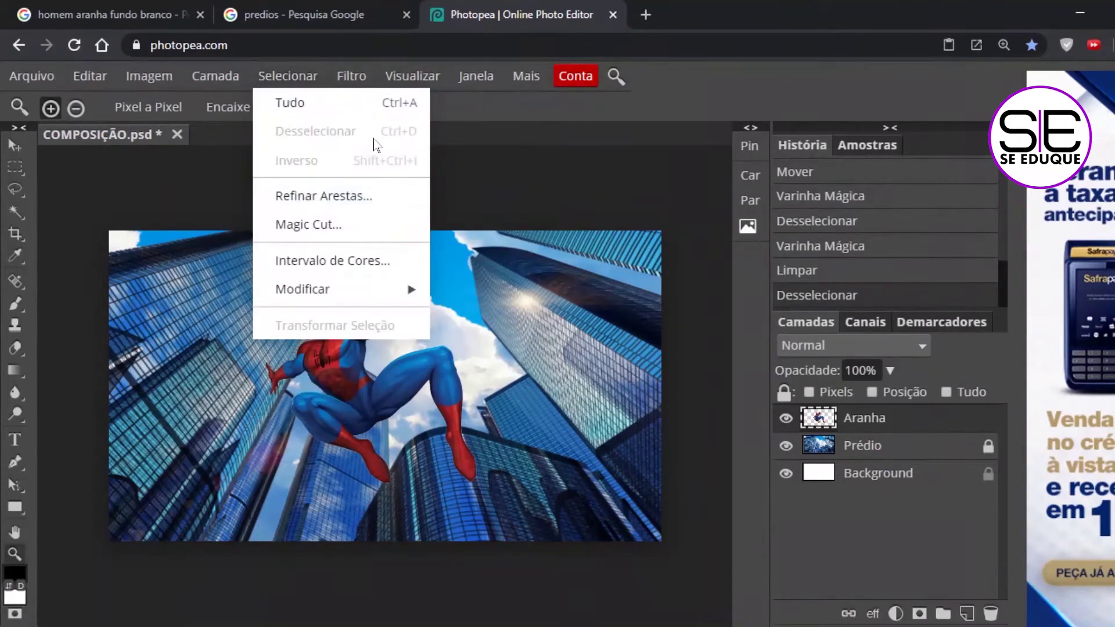
{"action": "left_click", "coordinate": [560, 120]}
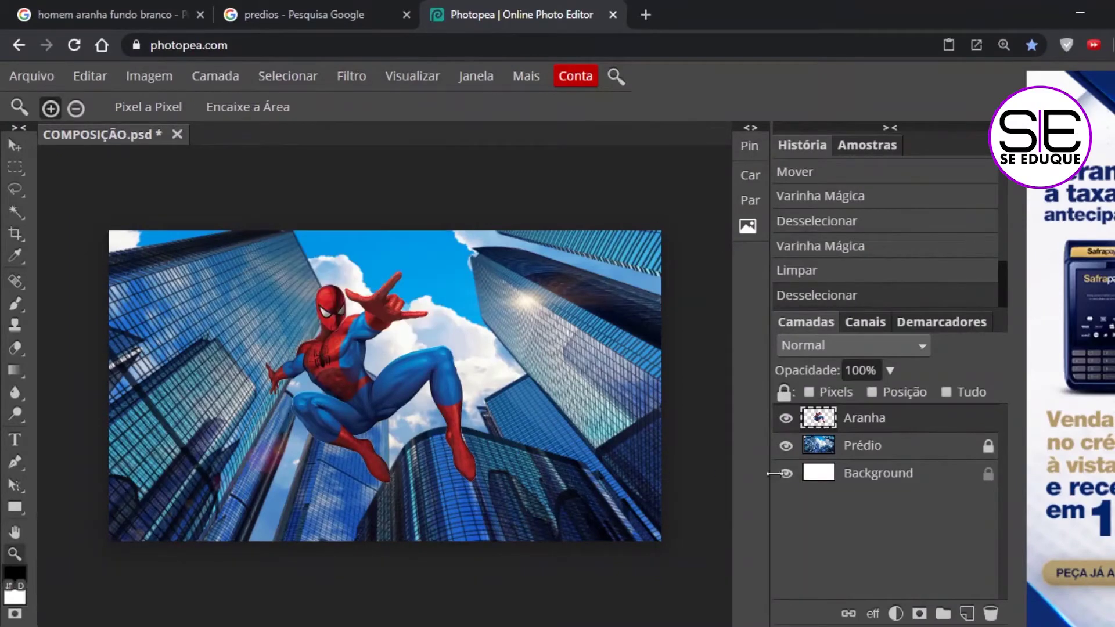
Step: Hide and show the Aranha and Prédio layers in turn to check the cut-out against the white Background
{"action": "left_click", "coordinate": [786, 418]}
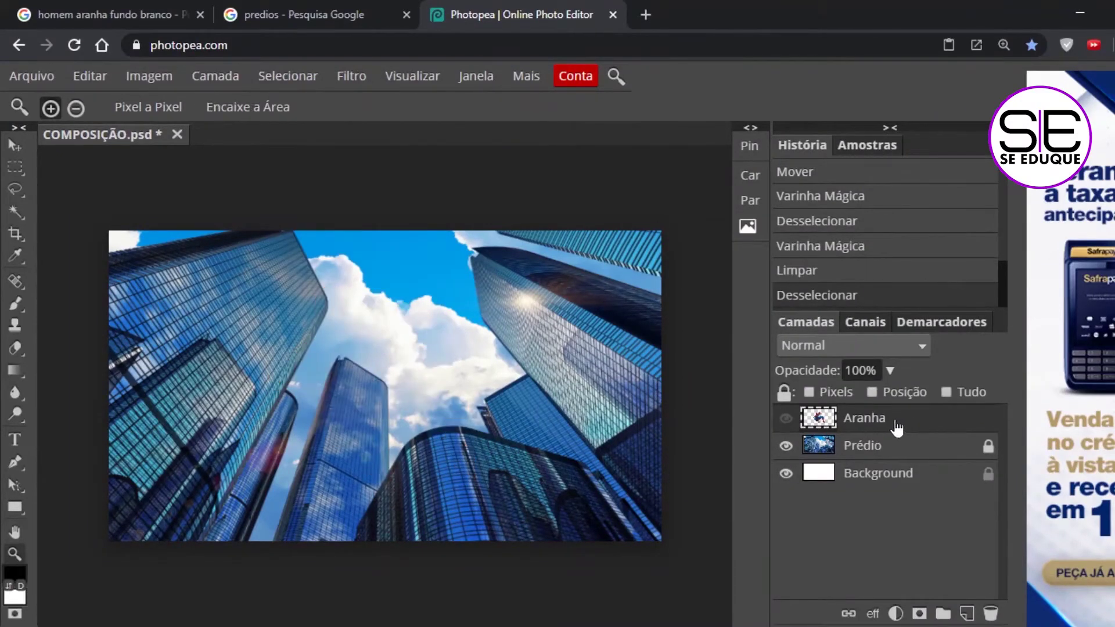
{"action": "left_click", "coordinate": [786, 445]}
{"action": "left_click", "coordinate": [786, 418]}
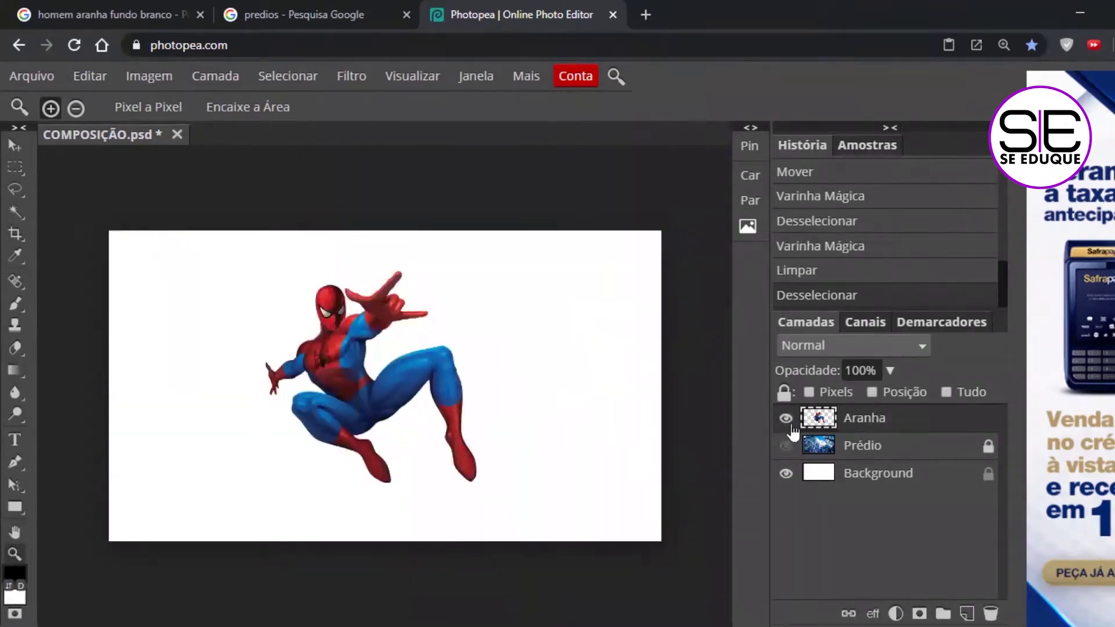
{"action": "left_click", "coordinate": [785, 445]}
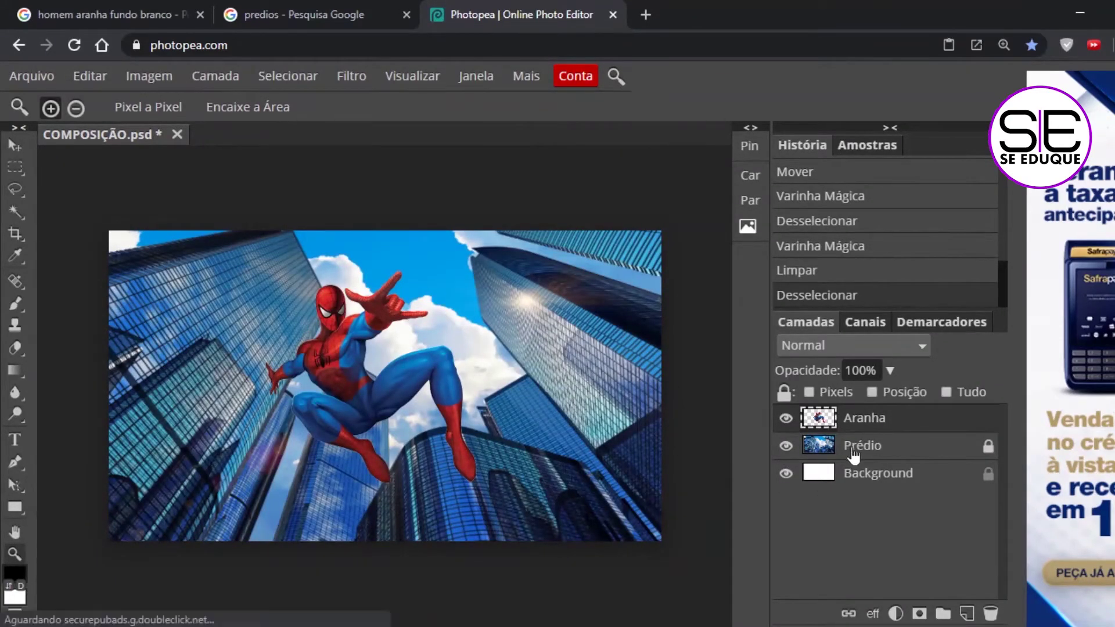
Step: Move the cut-out Spider-Man around the buildings and place him in the upper middle of the canvas
{"action": "left_click", "coordinate": [15, 145]}
{"action": "left_click_drag", "start_coordinate": [342, 373], "coordinate": [184, 349]}
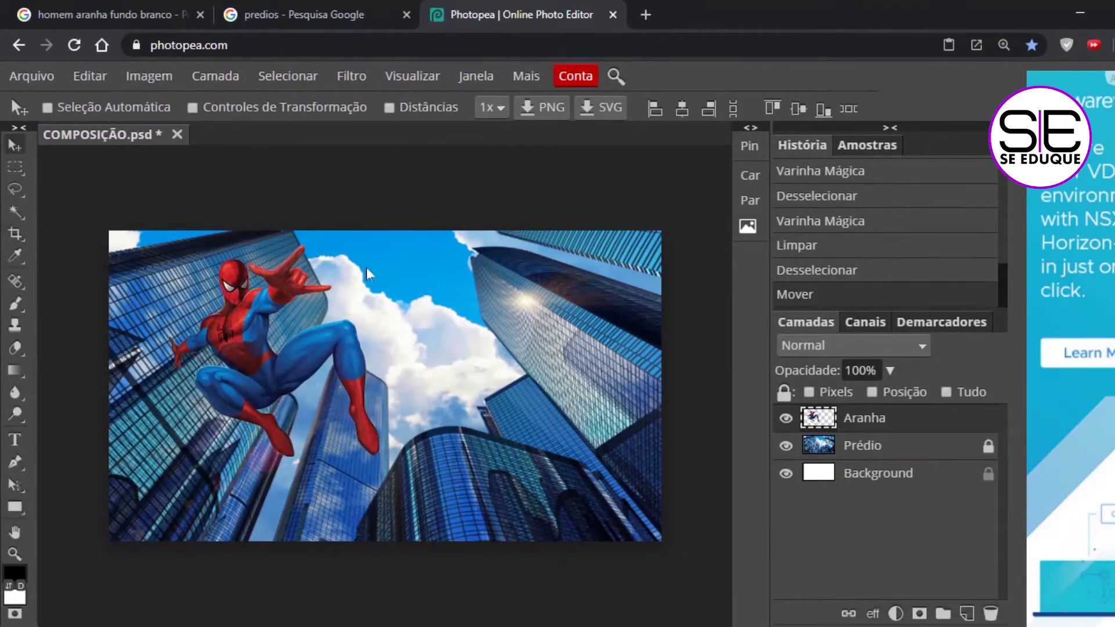
{"action": "left_click_drag", "start_coordinate": [250, 342], "coordinate": [357, 342]}
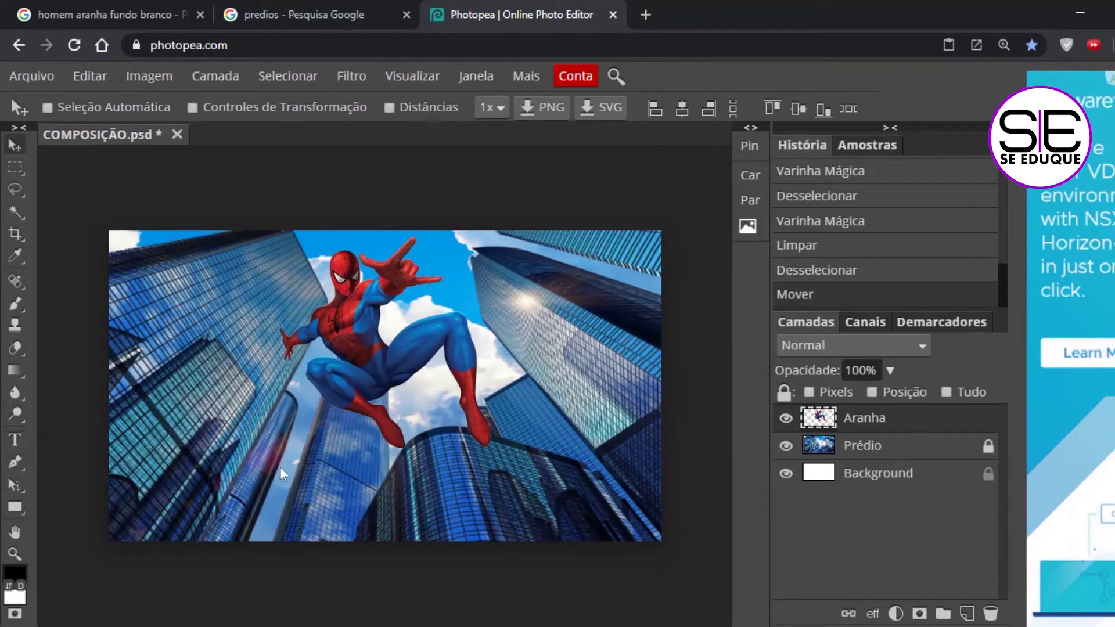
Step: Add the text HOMEM-ARANHA in white at 94 px, starting over the lower-left buildings
{"action": "key", "text": "t"}
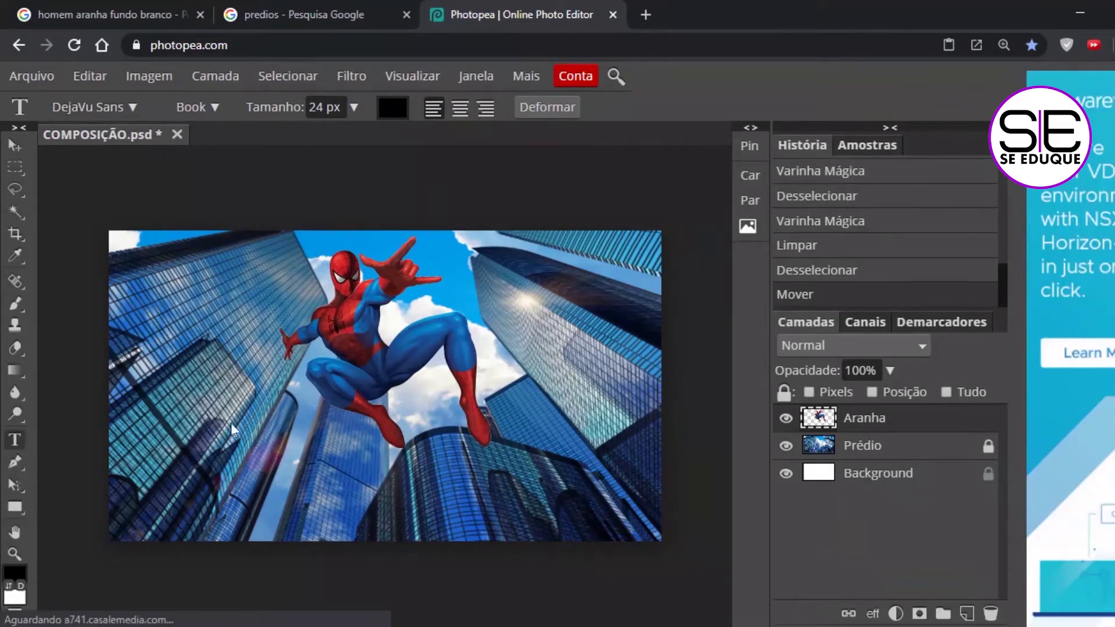
{"action": "left_click", "coordinate": [154, 490]}
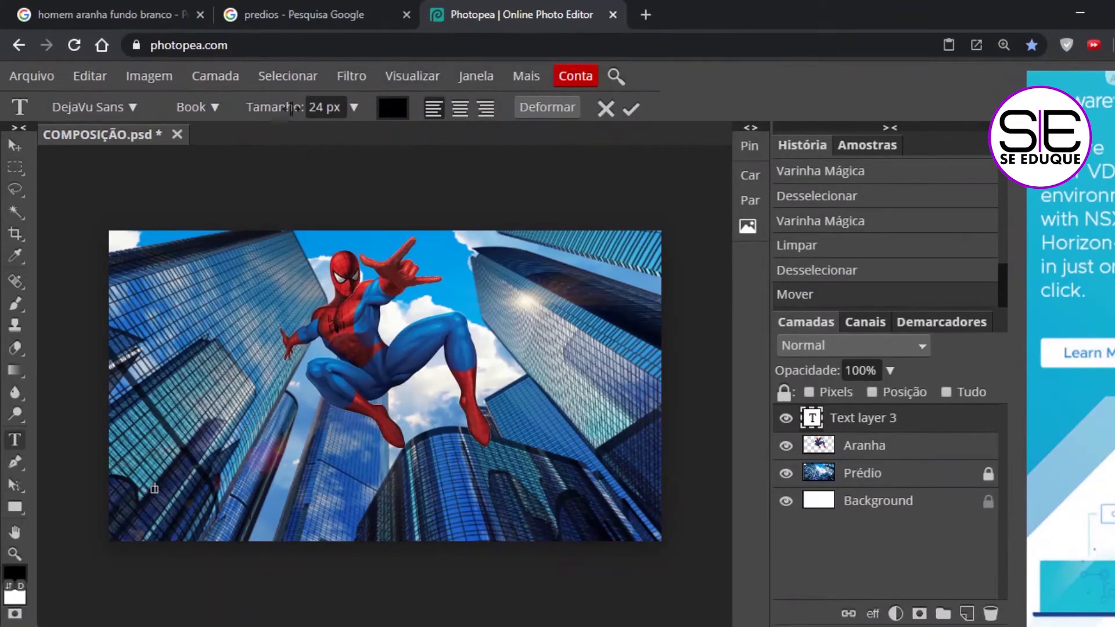
{"action": "left_click", "coordinate": [354, 108]}
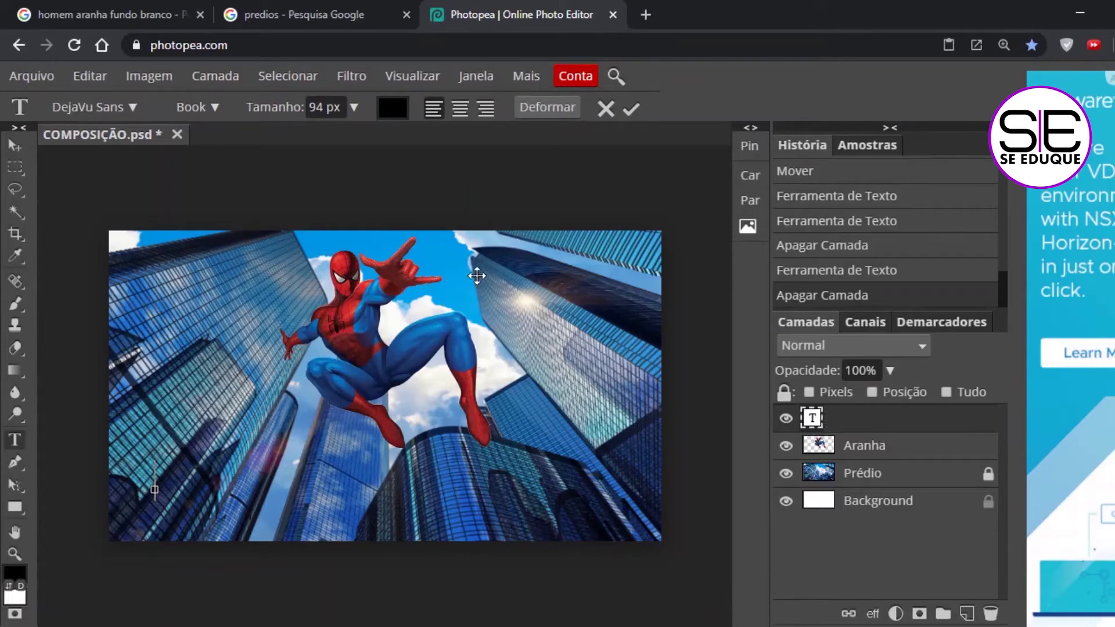
{"action": "left_click", "coordinate": [393, 109]}
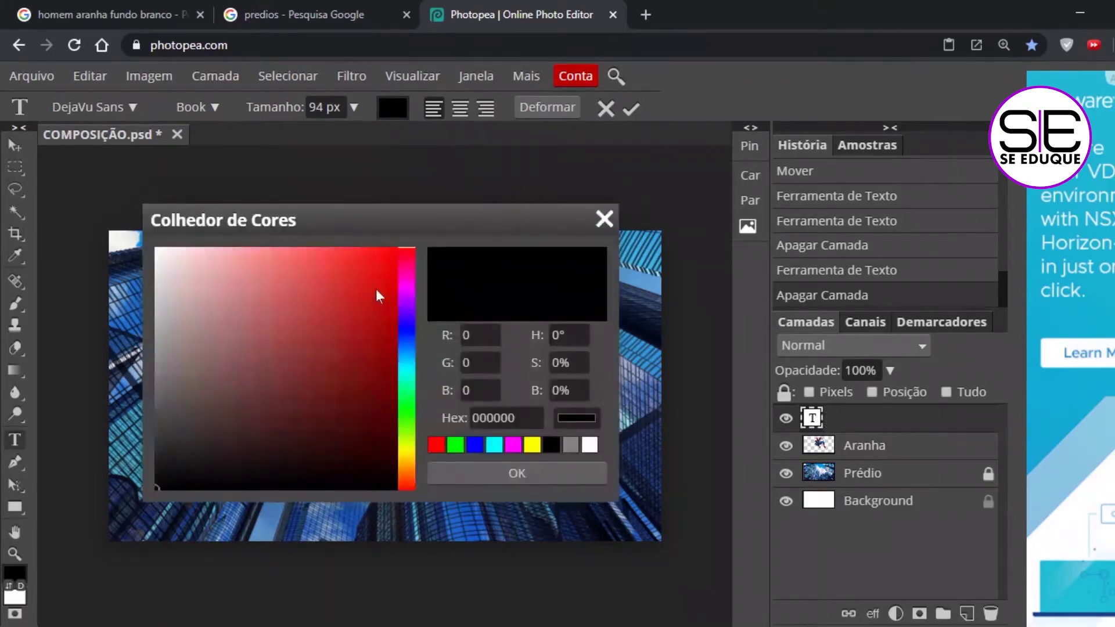
{"action": "left_click", "coordinate": [589, 445]}
{"action": "left_click", "coordinate": [516, 474]}
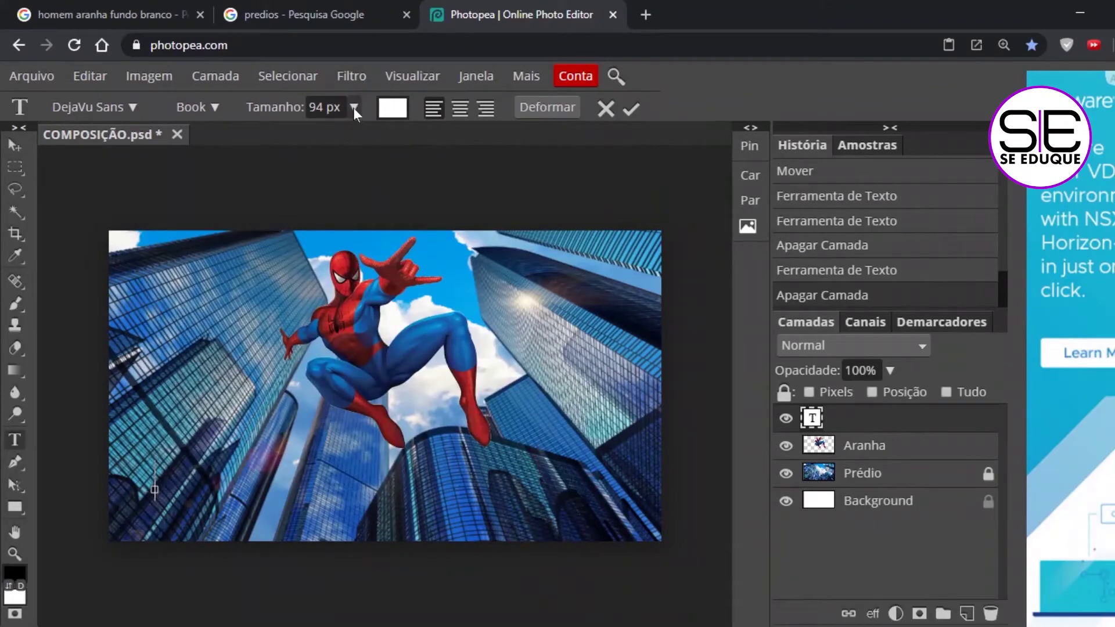
{"action": "type", "text": "HO"}
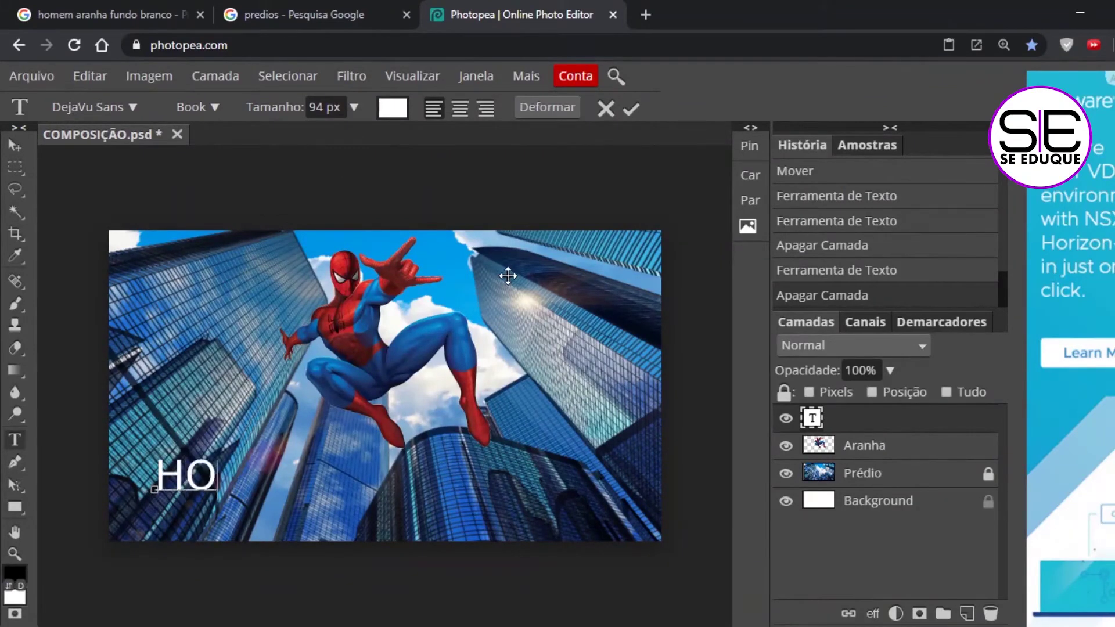
{"action": "type", "text": "MEM-ARANHA"}
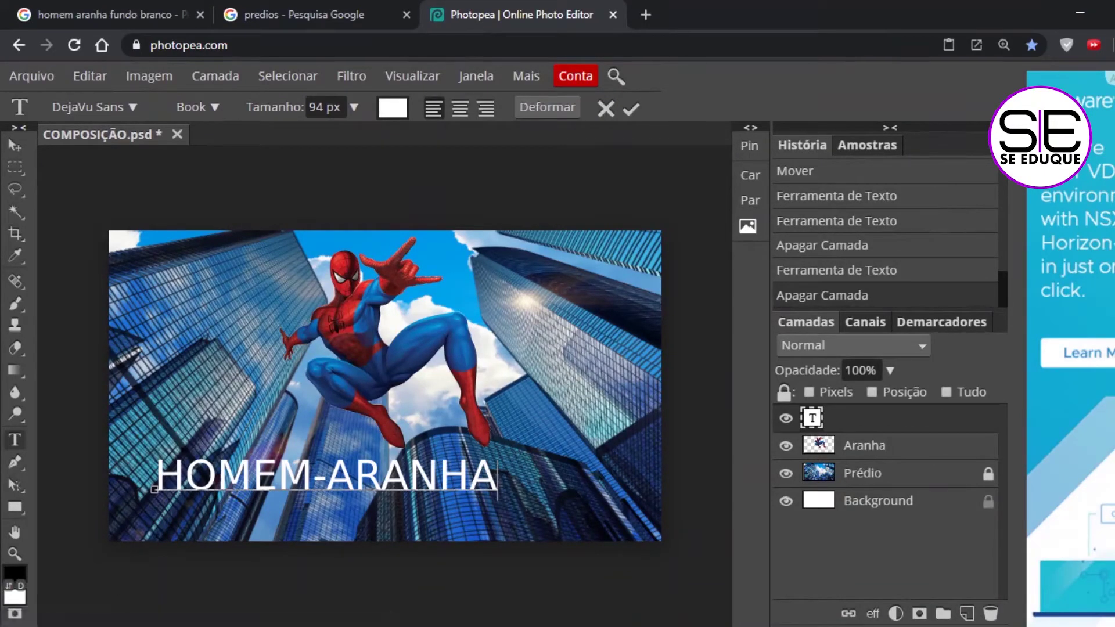
Step: Set the font size of the whole HOMEM-ARANHA text to 150 px
{"action": "double_click", "coordinate": [234, 478]}
{"action": "left_click_drag", "start_coordinate": [497, 477], "coordinate": [155, 477]}
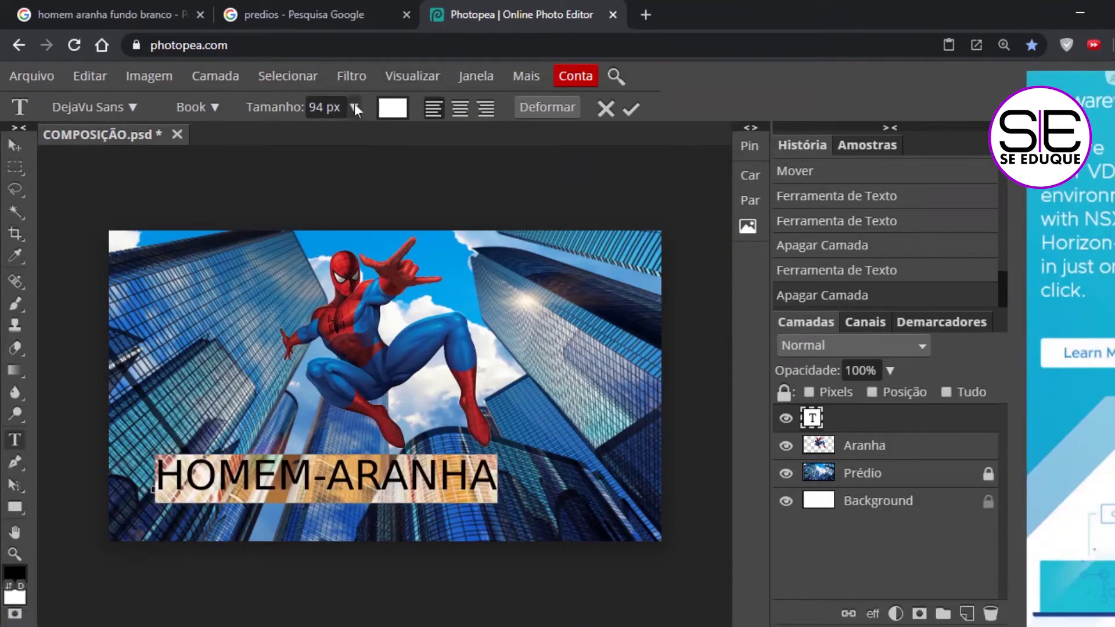
{"action": "left_click_drag", "start_coordinate": [354, 107], "coordinate": [374, 138]}
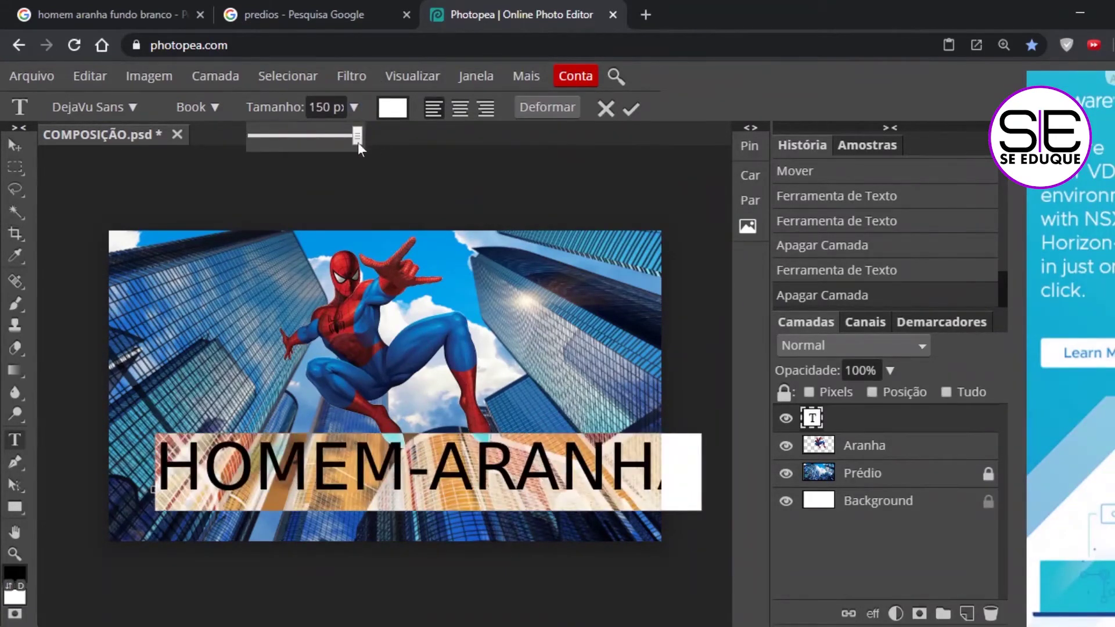
{"action": "left_click", "coordinate": [351, 486]}
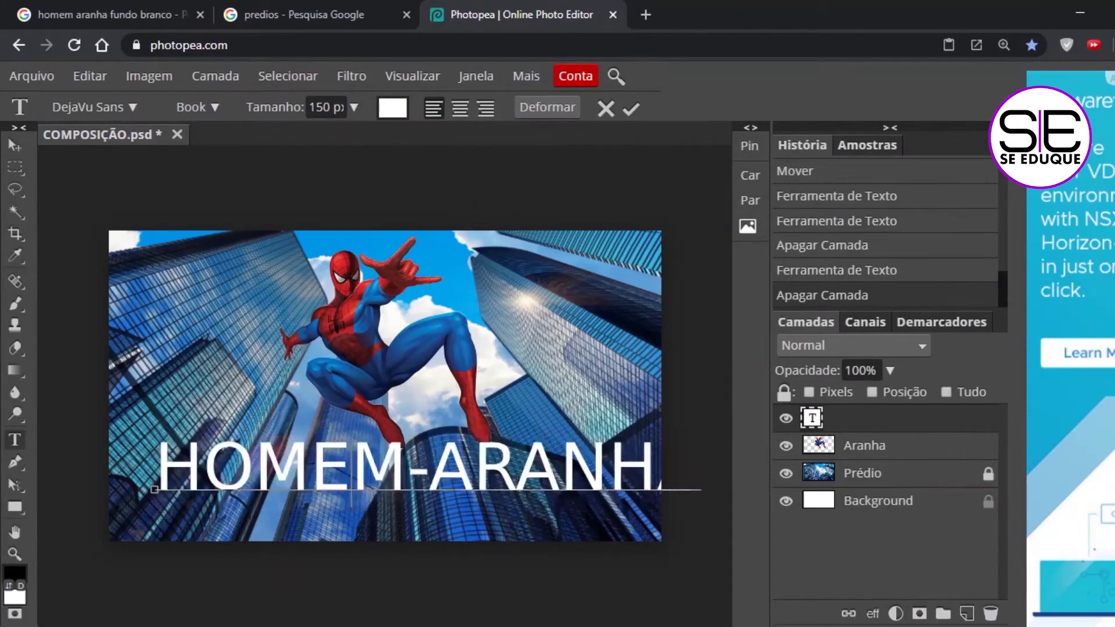
Step: Move the HOMEM-ARANHA text so it fits across the canvas width just below Spider-Man's feet
{"action": "left_click", "coordinate": [16, 144]}
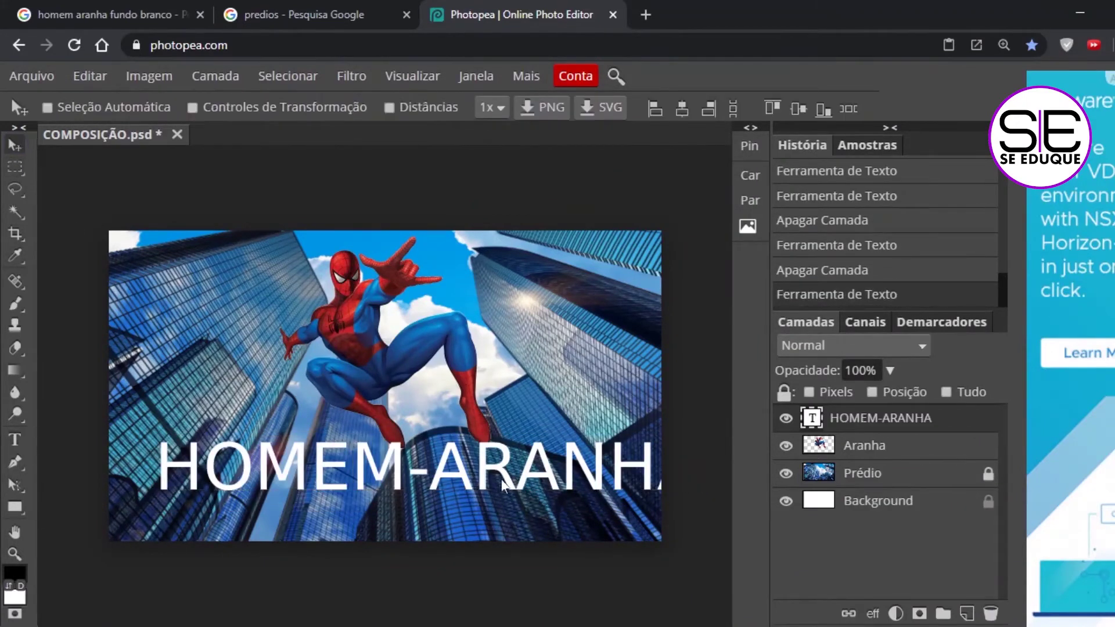
{"action": "left_click_drag", "start_coordinate": [522, 479], "coordinate": [437, 496]}
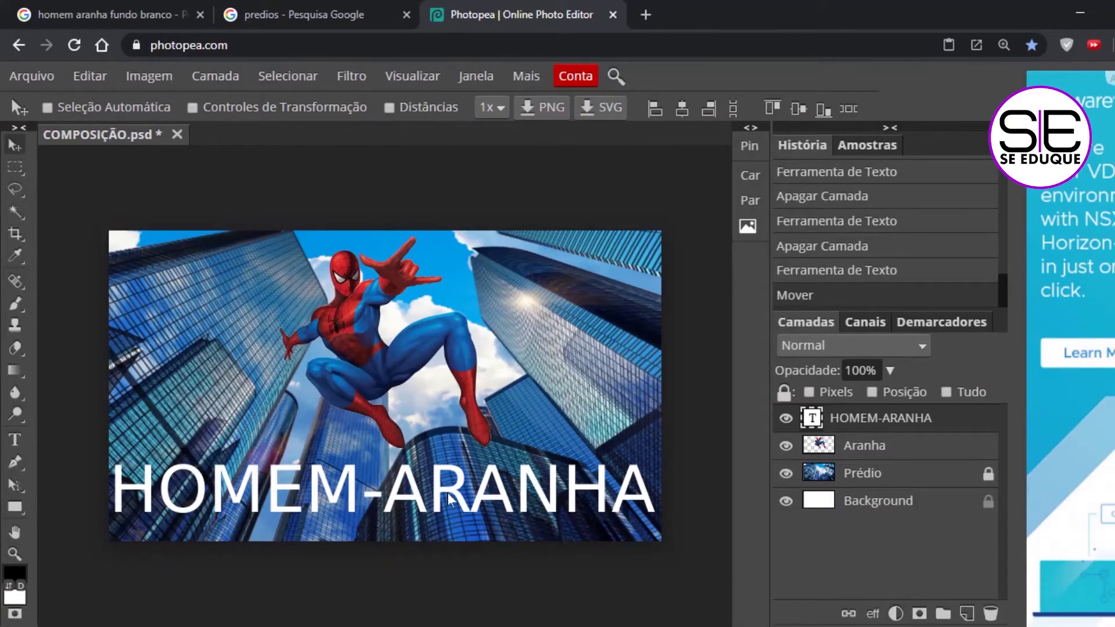
{"action": "mouse_move", "coordinate": [450, 496]}
{"action": "left_mouse_down"}
{"action": "mouse_move", "coordinate": [450, 400]}
{"action": "mouse_move", "coordinate": [450, 495]}
{"action": "left_mouse_up"}
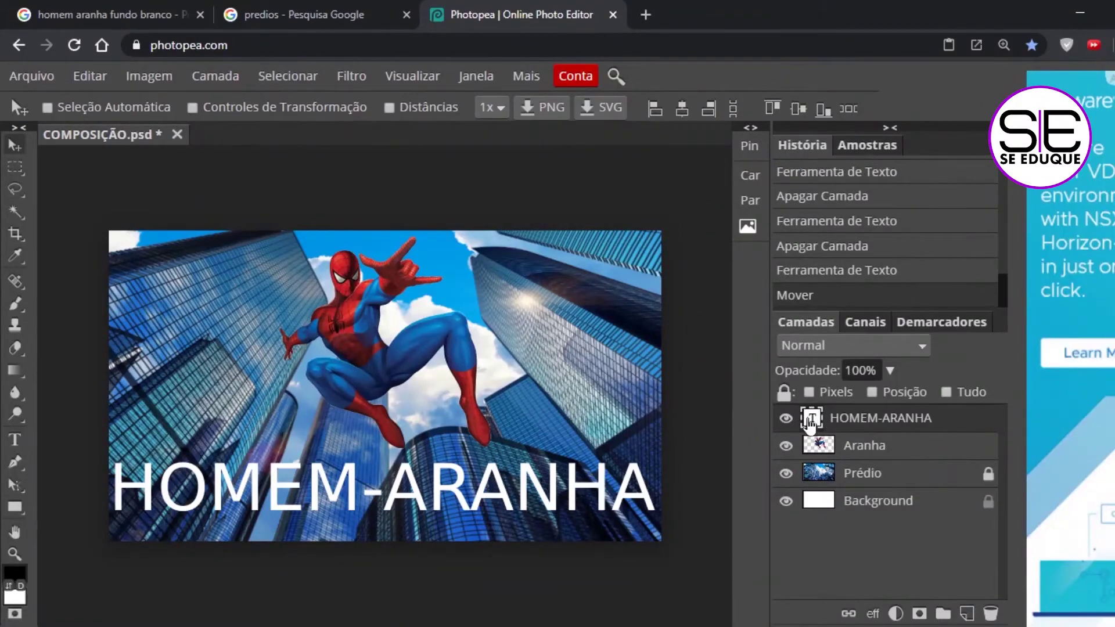
Step: Change the font of the whole HOMEM-ARANHA text to Destroy
{"action": "double_click", "coordinate": [813, 418]}
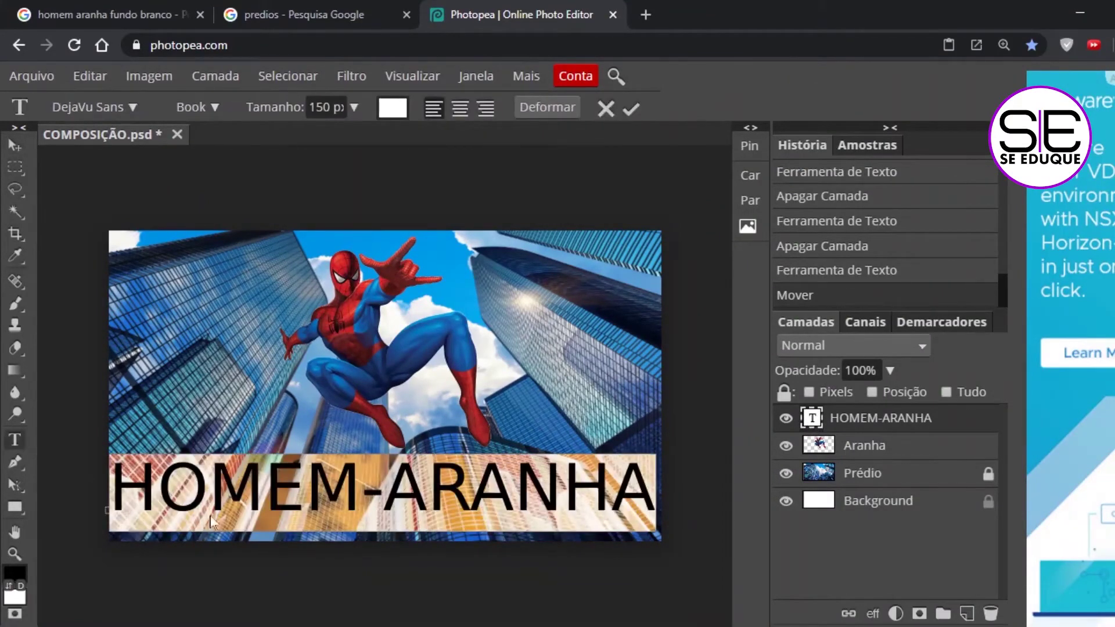
{"action": "left_click", "coordinate": [137, 107]}
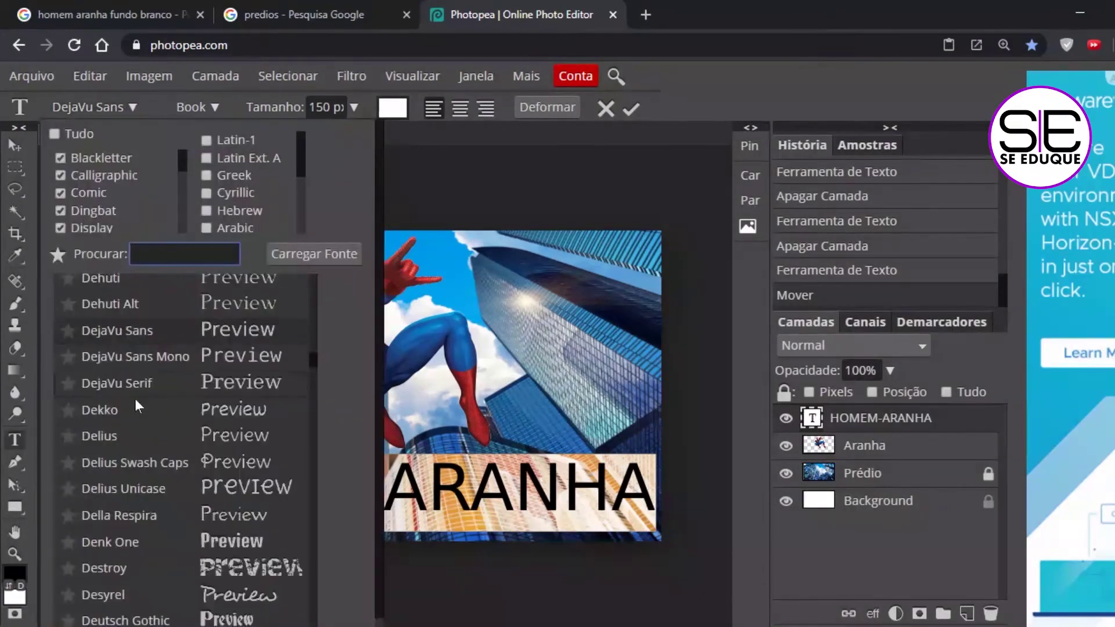
{"action": "scroll", "coordinate": [146, 398], "scroll_direction": "down", "scroll_amount": 3}
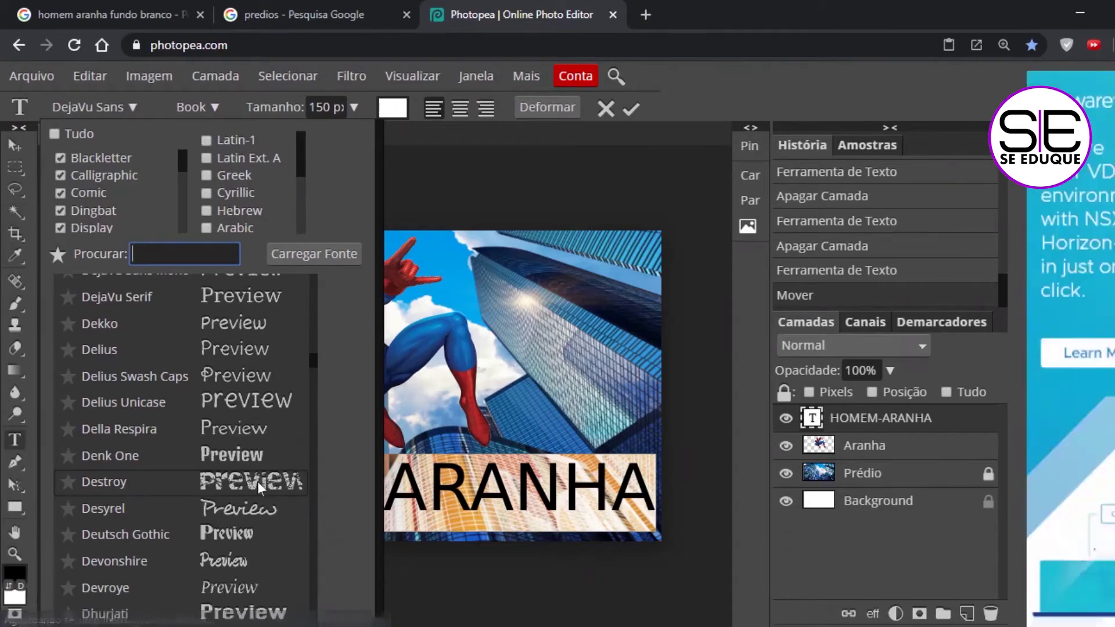
{"action": "left_click", "coordinate": [109, 482]}
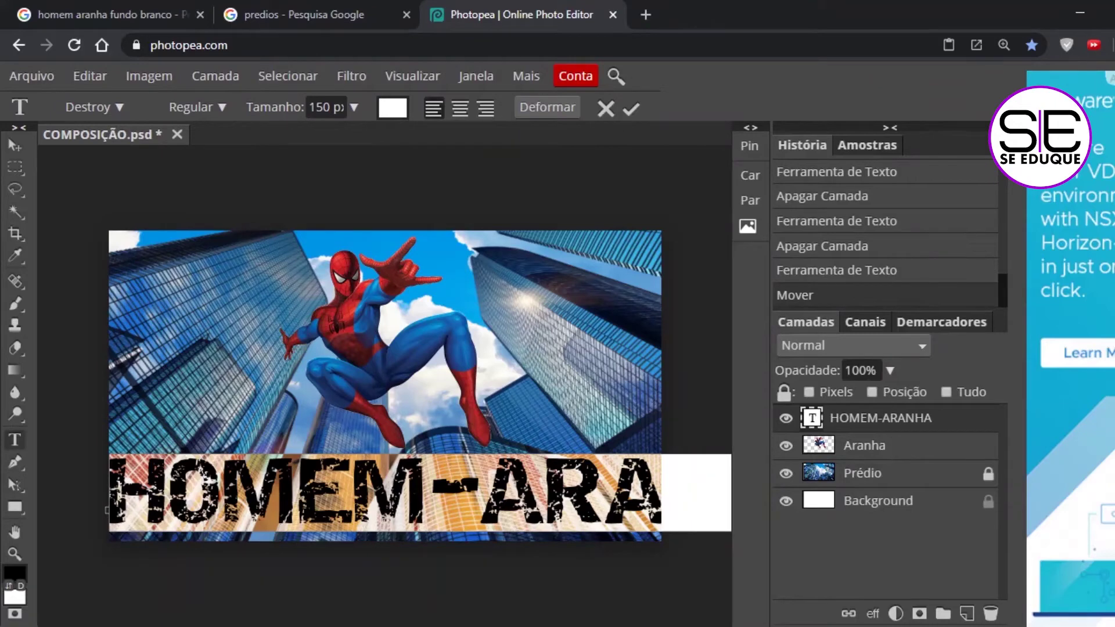
Step: Set the HOMEM-ARANHA text size to 110 px and shift it slightly right so it fits across the canvas
{"action": "left_click", "coordinate": [355, 108]}
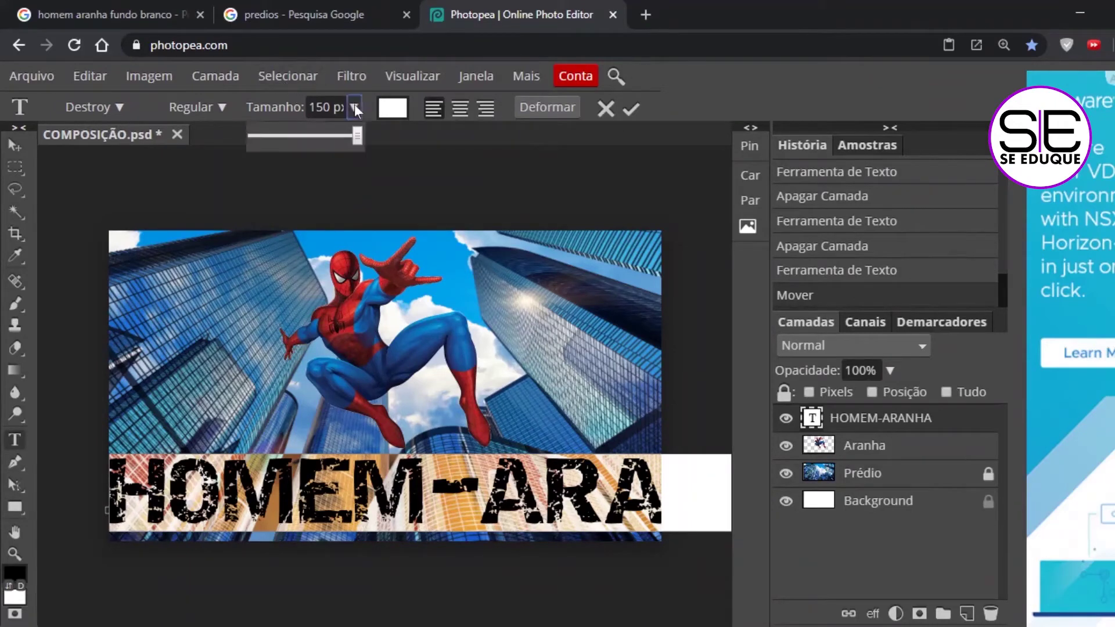
{"action": "left_click_drag", "start_coordinate": [353, 141], "coordinate": [307, 106]}
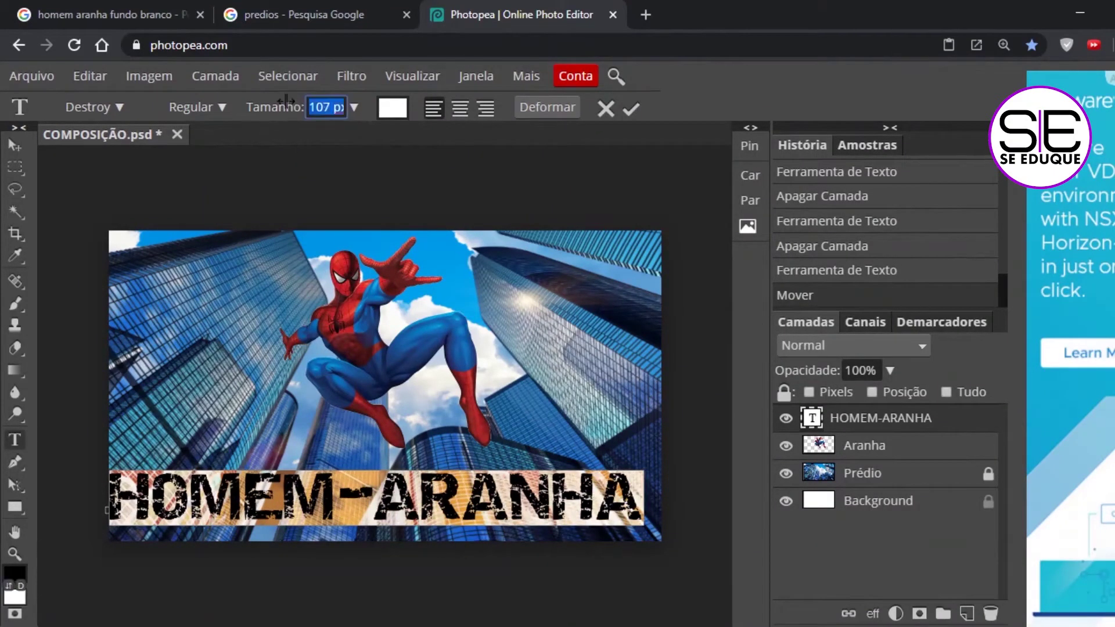
{"action": "type", "text": "110"}
{"action": "key", "text": "Return"}
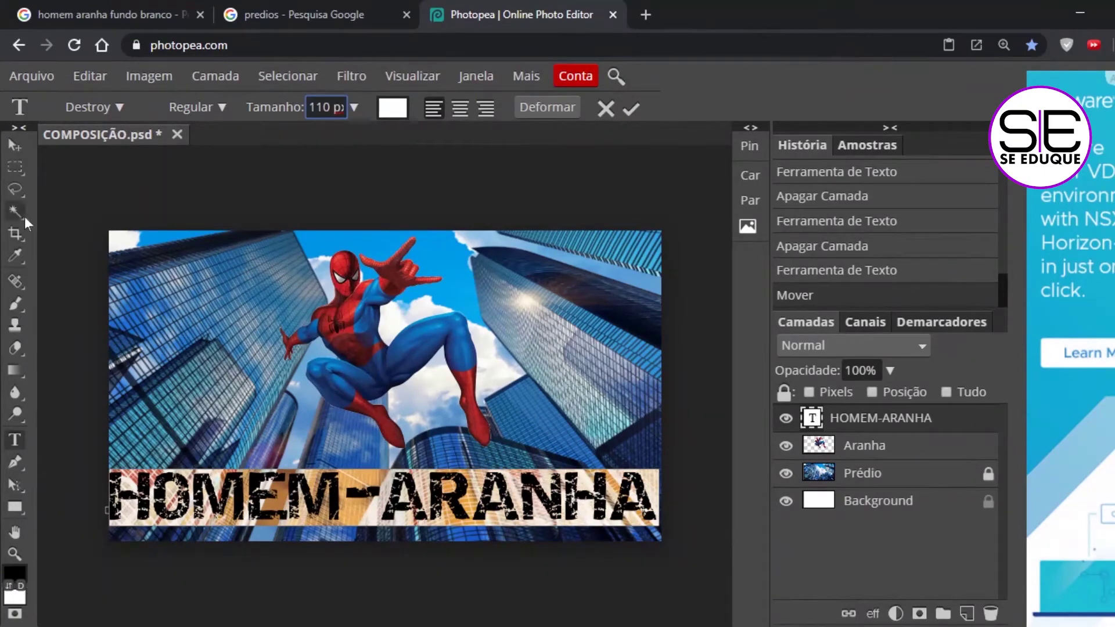
{"action": "left_click", "coordinate": [15, 145]}
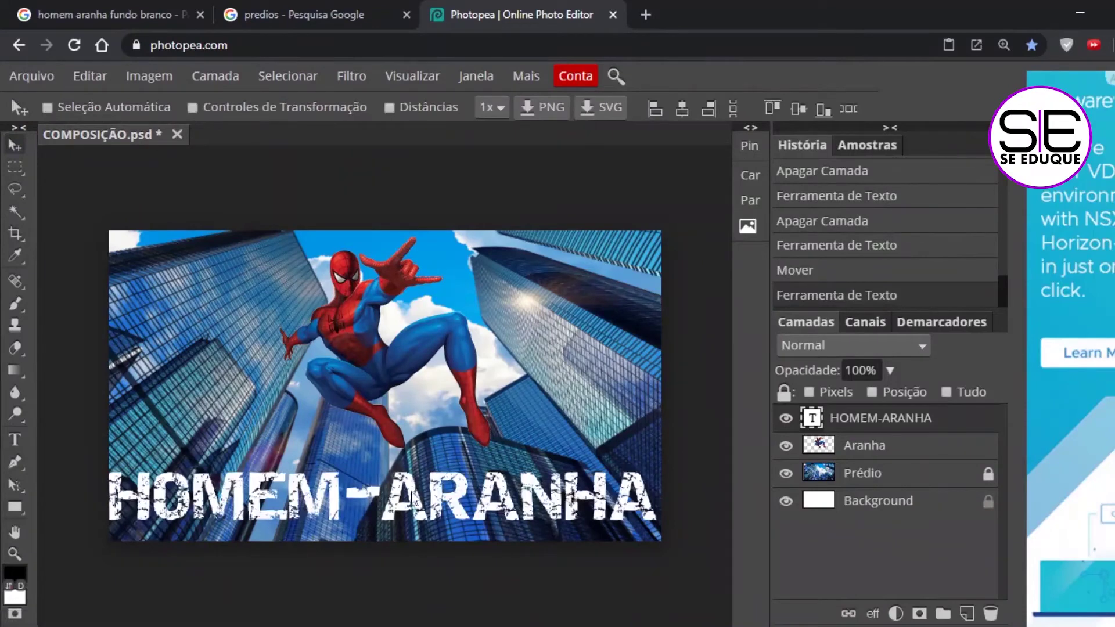
{"action": "mouse_move", "coordinate": [411, 496]}
{"action": "left_mouse_down"}
{"action": "mouse_move", "coordinate": [417, 505]}
{"action": "mouse_move", "coordinate": [413, 497]}
{"action": "left_mouse_up"}
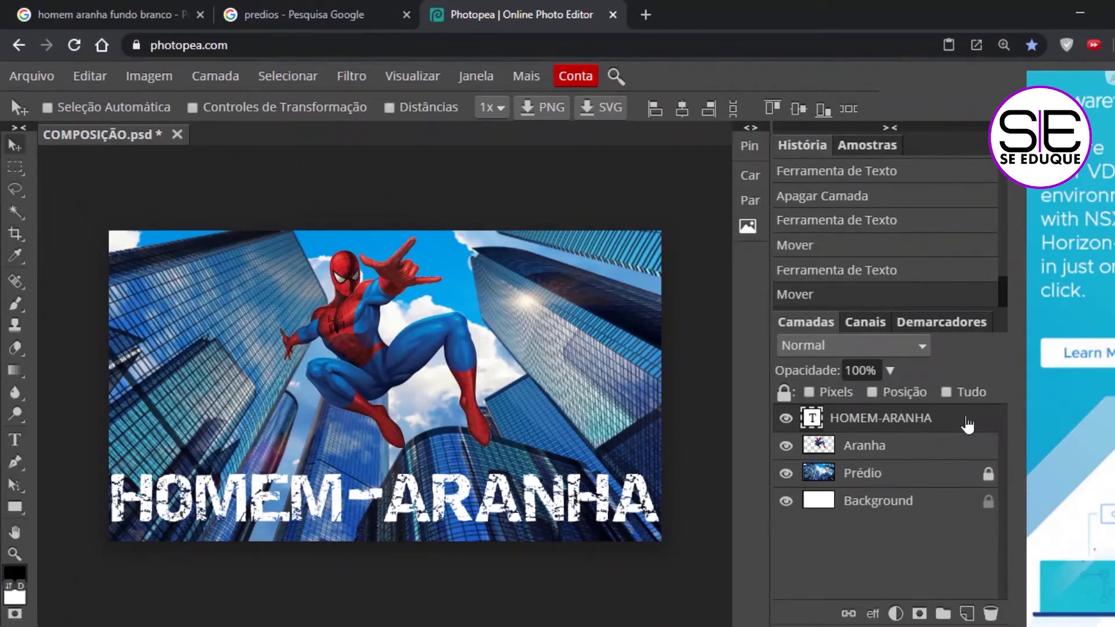
Step: Add a drop shadow (Sombra Externa) to the HOMEM-ARANHA layer with its opacity at 100%
{"action": "double_click", "coordinate": [965, 419]}
{"action": "left_click_drag", "start_coordinate": [374, 235], "coordinate": [573, 77]}
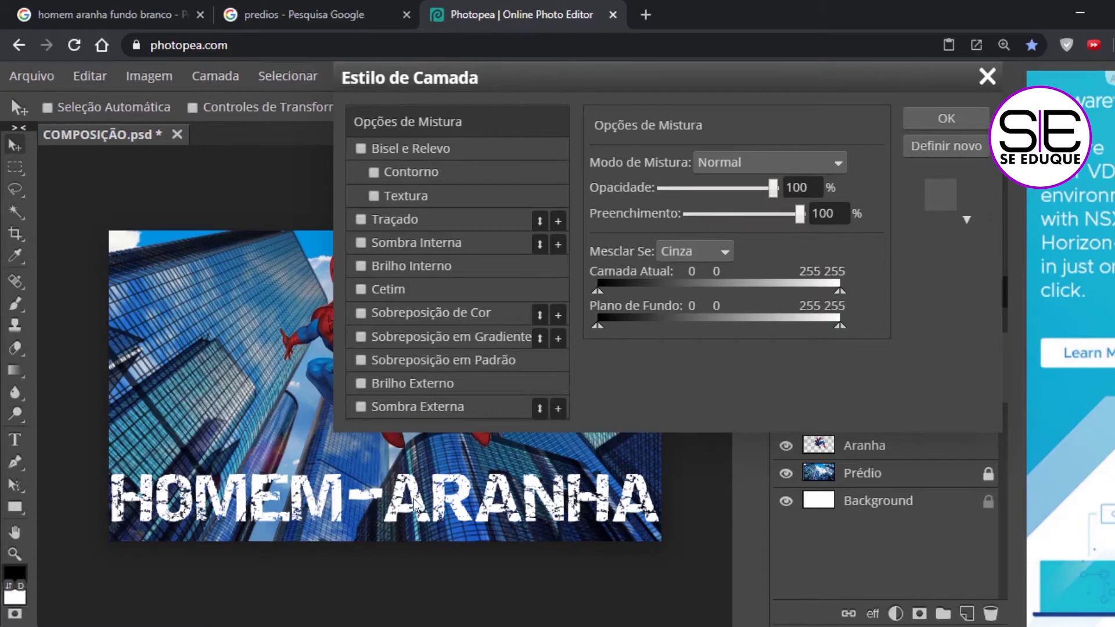
{"action": "left_click", "coordinate": [360, 407]}
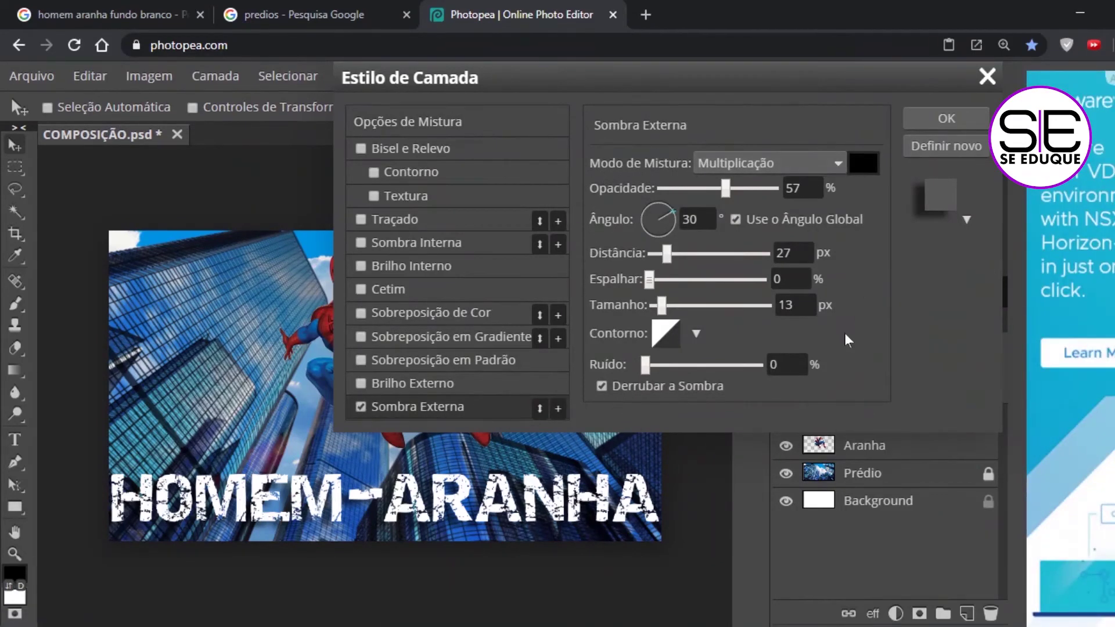
{"action": "left_click_drag", "start_coordinate": [726, 189], "coordinate": [595, 200]}
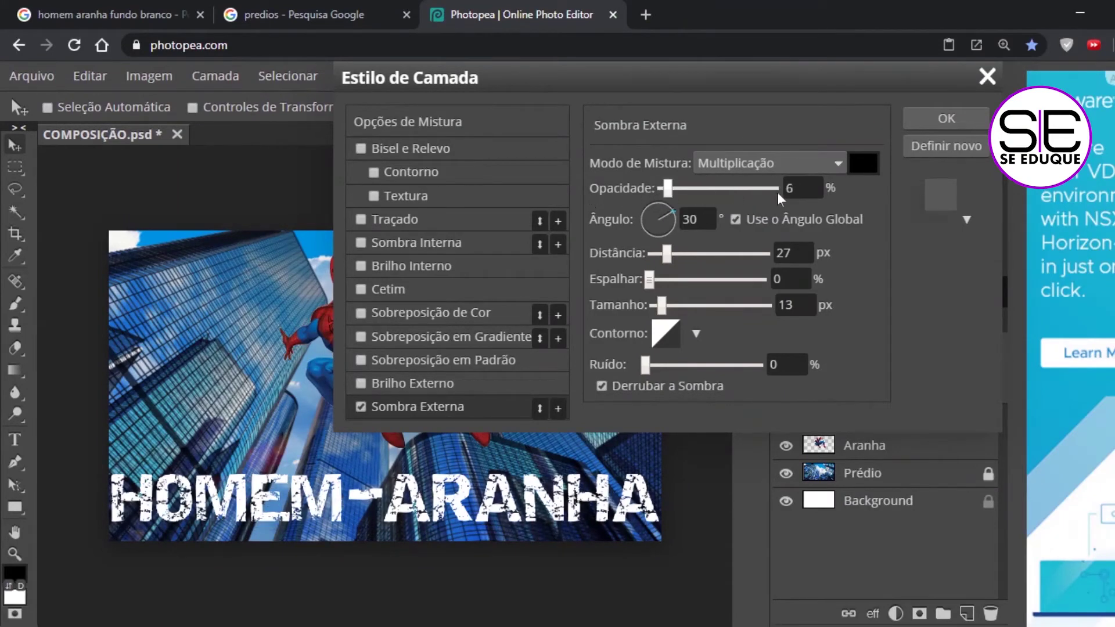
{"action": "left_click_drag", "start_coordinate": [762, 197], "coordinate": [830, 195]}
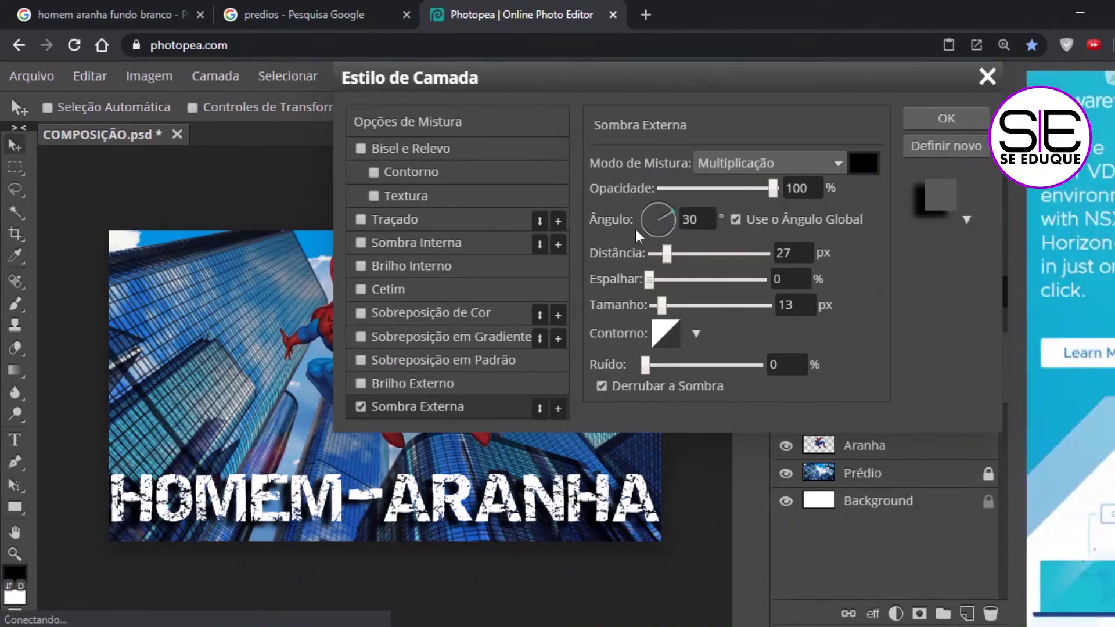
Step: Set the drop shadow's angle to 133° so it falls to the lower right of the title
{"action": "left_click_drag", "start_coordinate": [673, 218], "coordinate": [641, 214]}
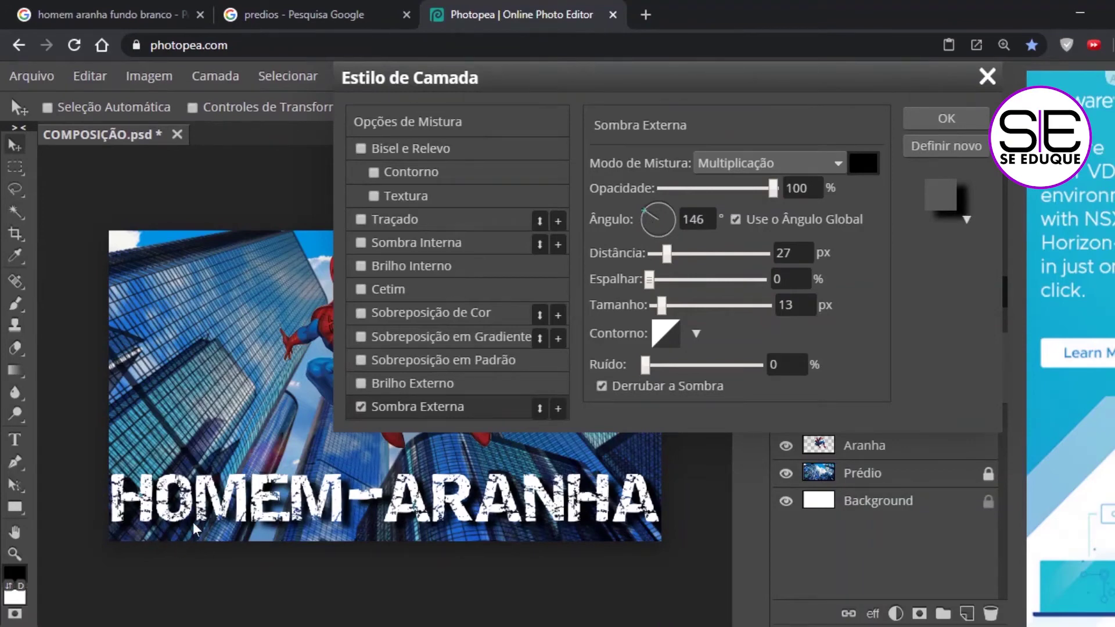
{"action": "left_click_drag", "start_coordinate": [556, 82], "coordinate": [351, 426]}
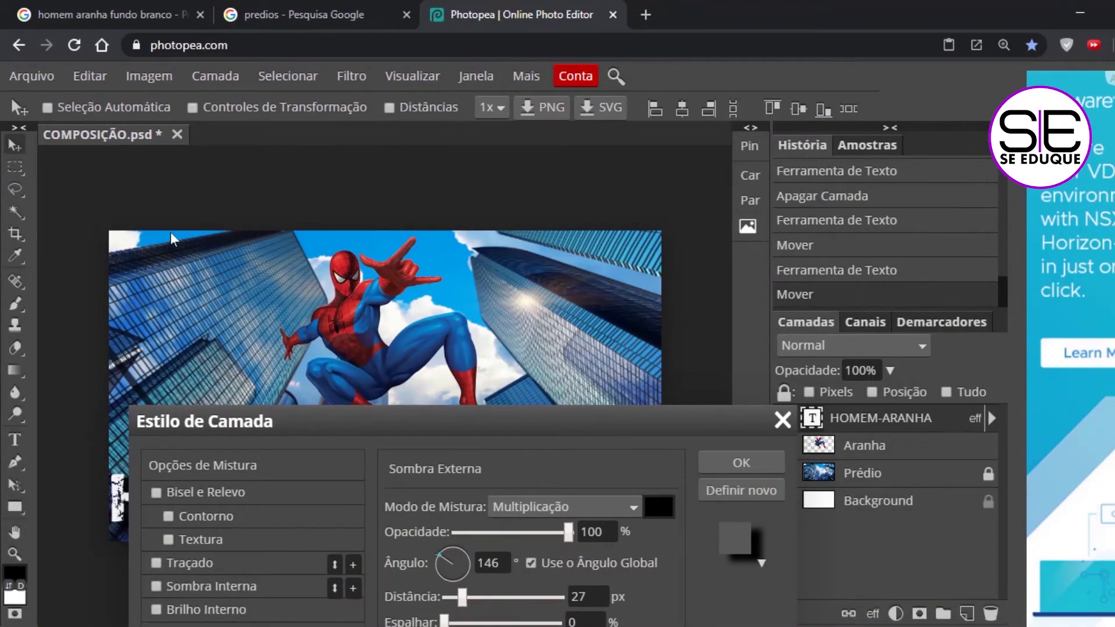
{"action": "left_click_drag", "start_coordinate": [525, 426], "coordinate": [604, 90]}
{"action": "left_click_drag", "start_coordinate": [519, 217], "coordinate": [520, 213]}
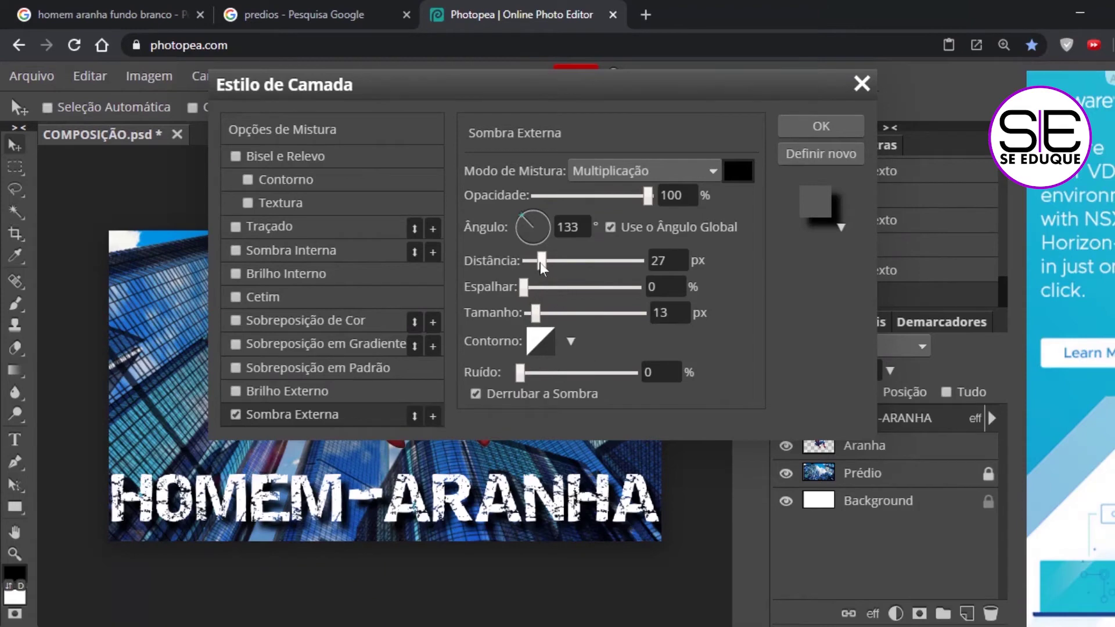
Step: Try the drop shadow at 0 px distance and set the distance to 29 px
{"action": "left_click_drag", "start_coordinate": [542, 263], "coordinate": [504, 274]}
{"action": "left_click_drag", "start_coordinate": [534, 88], "coordinate": [428, 28]}
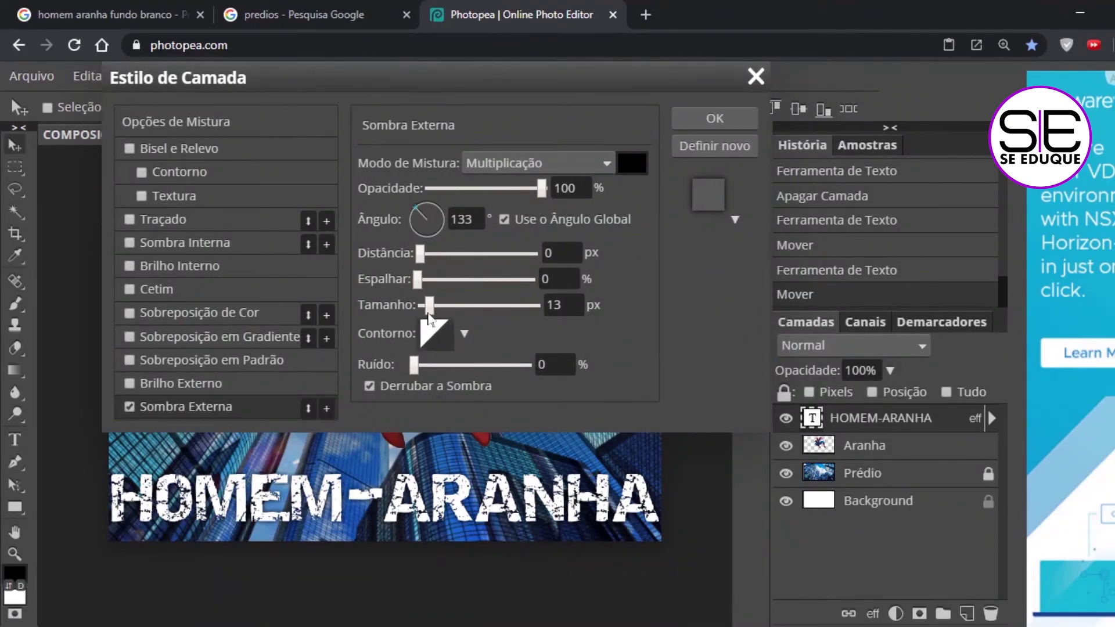
{"action": "left_click_drag", "start_coordinate": [421, 261], "coordinate": [395, 287]}
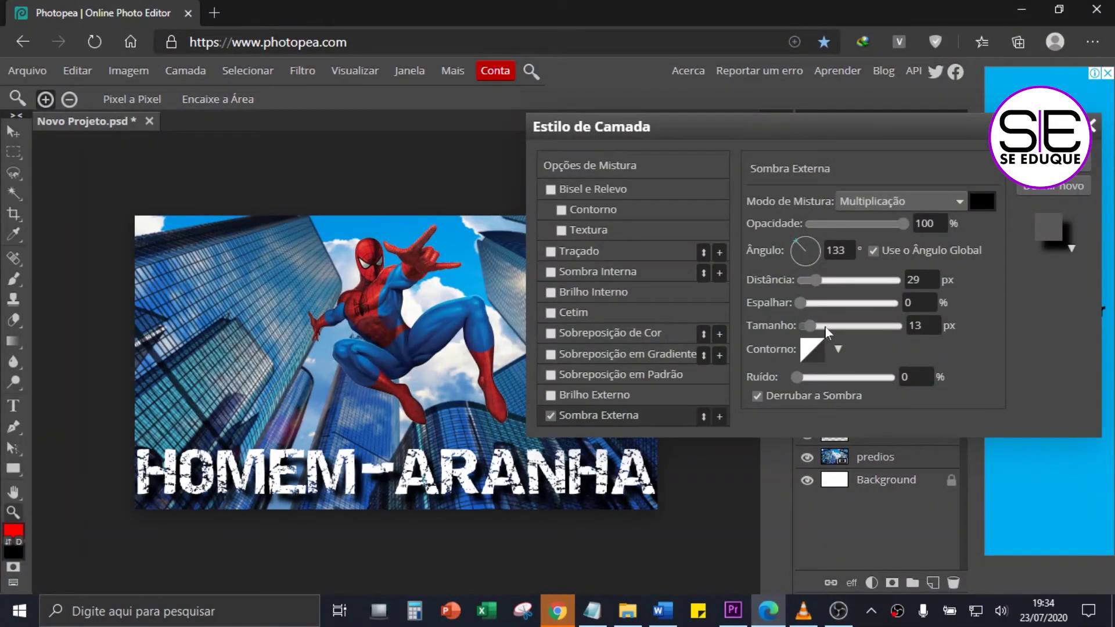
Step: Try softer shadow sizes around 62 and 30 px and set the drop shadow's size to 28 px
{"action": "left_click_drag", "start_coordinate": [812, 331], "coordinate": [833, 323]}
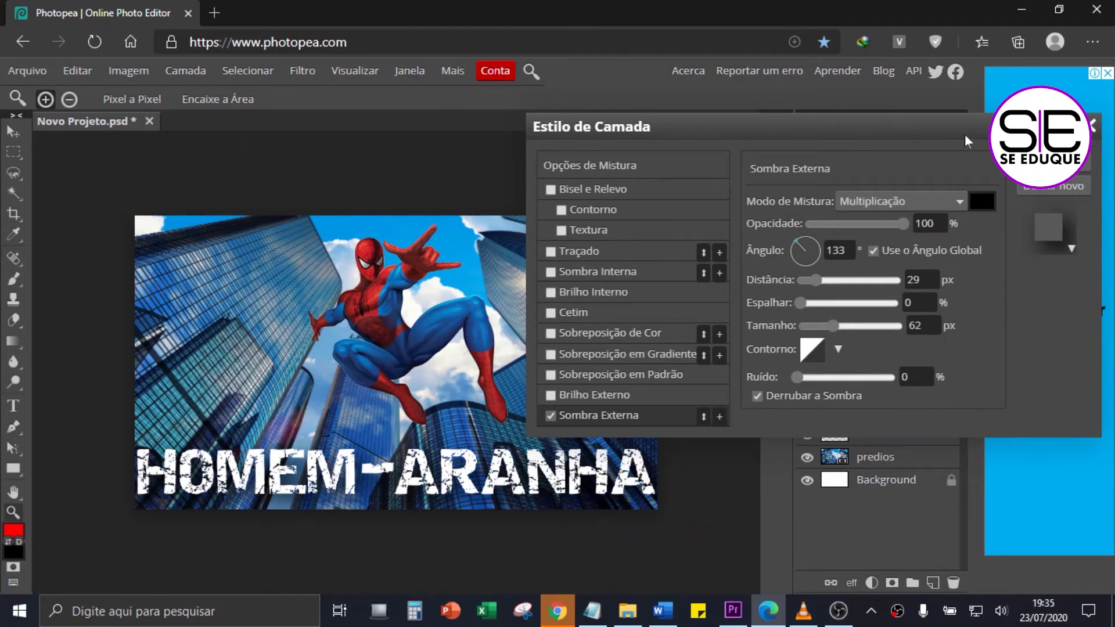
{"action": "left_click_drag", "start_coordinate": [944, 124], "coordinate": [890, 124]}
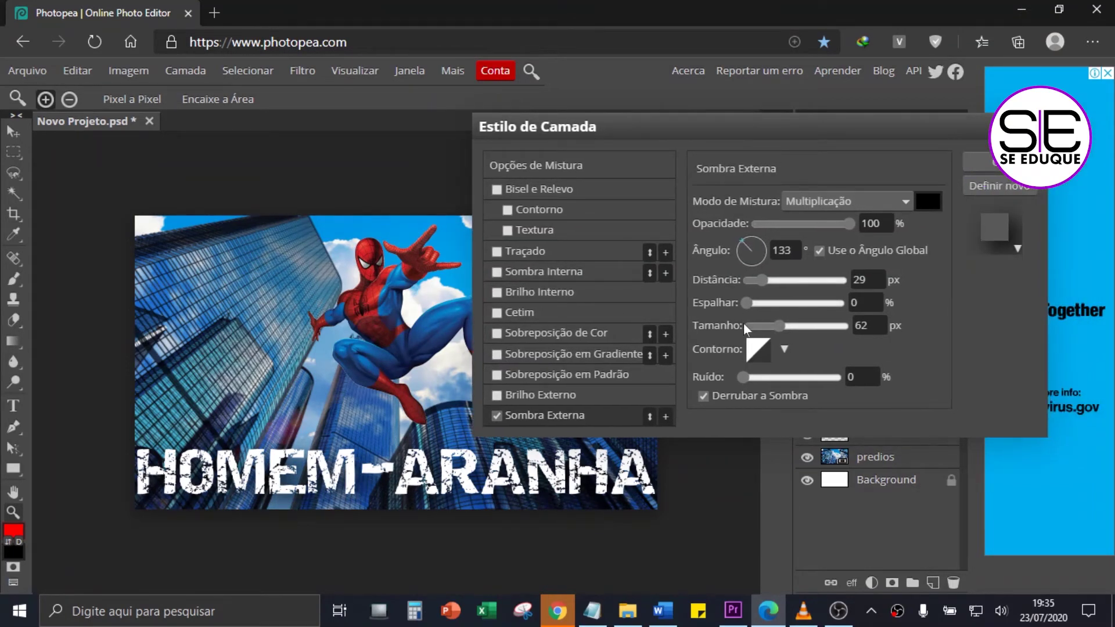
{"action": "left_click_drag", "start_coordinate": [747, 322], "coordinate": [764, 324]}
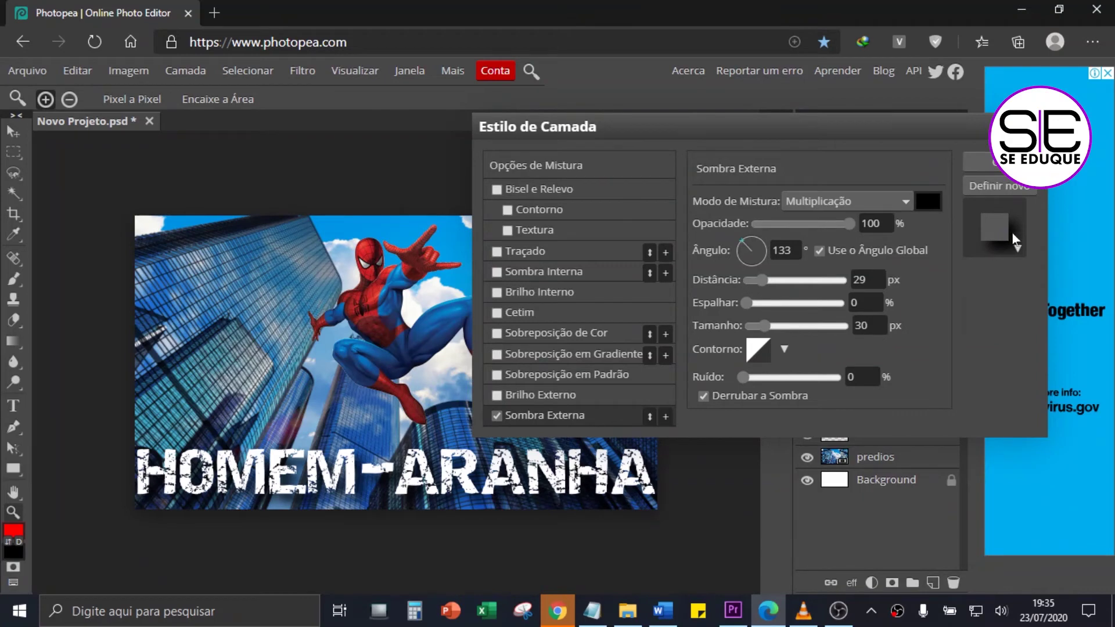
{"action": "left_click_drag", "start_coordinate": [764, 328], "coordinate": [764, 329]}
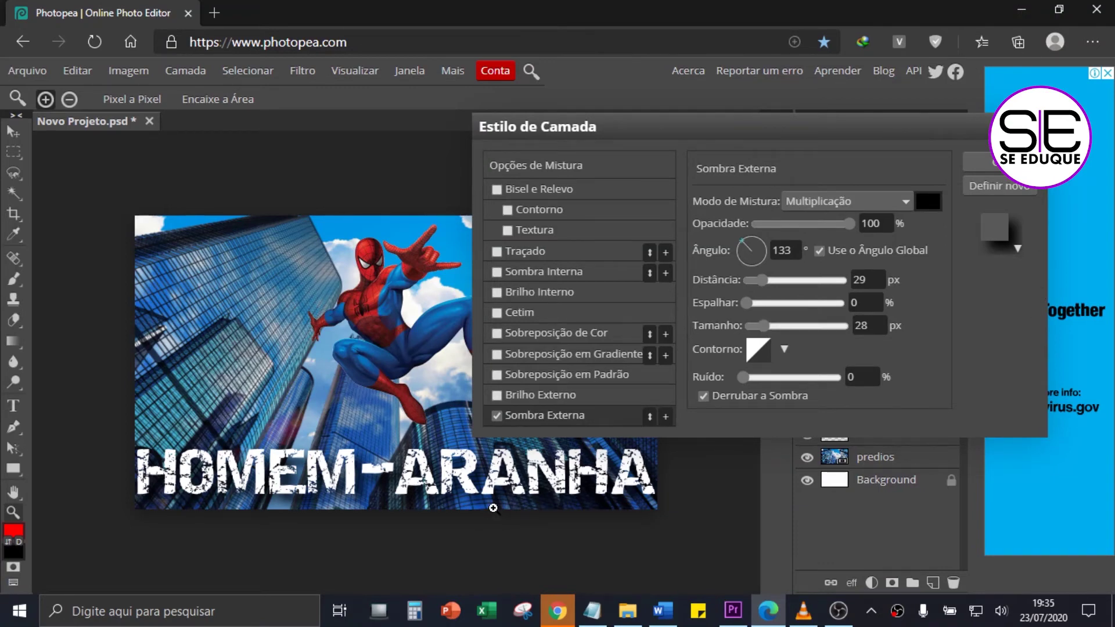
Step: Open the drop shadow's colour picker and position the dialogs clear of the Spider-Man picture and the title
{"action": "left_click_drag", "start_coordinate": [682, 128], "coordinate": [758, 112]}
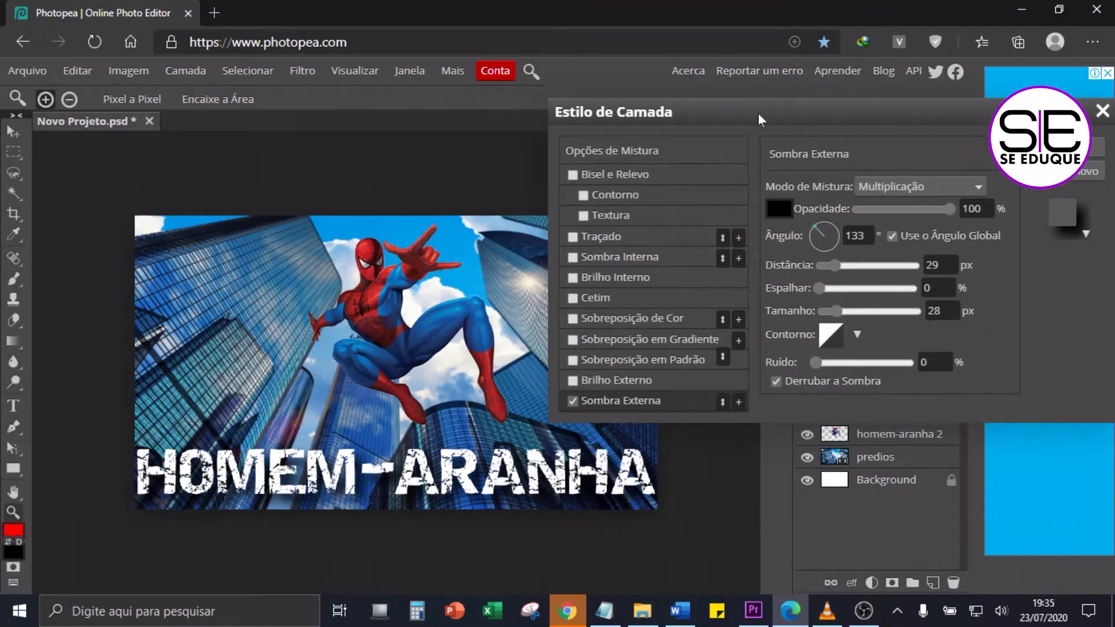
{"action": "left_click", "coordinate": [778, 210]}
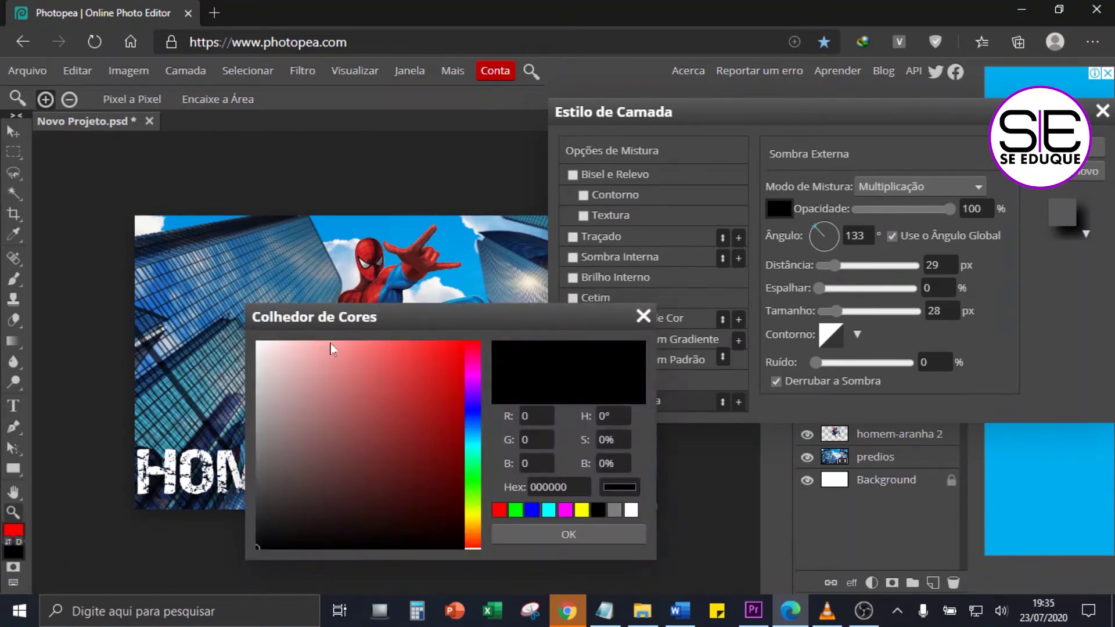
{"action": "left_click_drag", "start_coordinate": [381, 319], "coordinate": [661, 99]}
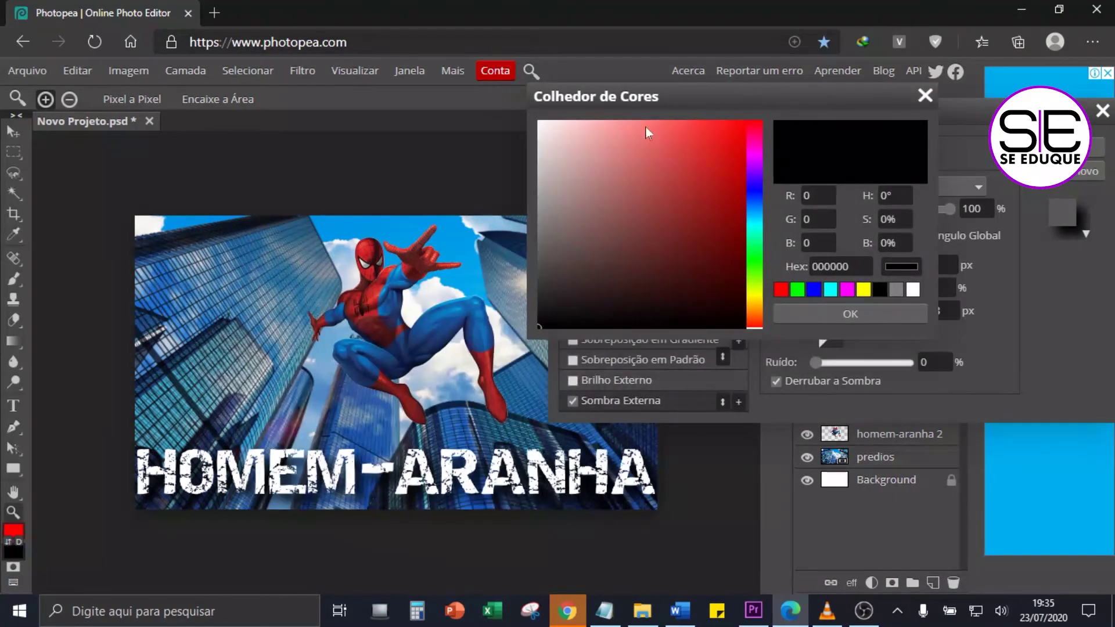
Step: Try red e50404 and the blues 0483e5 and 0f74bb as the drop shadow's colour
{"action": "left_click_drag", "start_coordinate": [729, 225], "coordinate": [738, 143]}
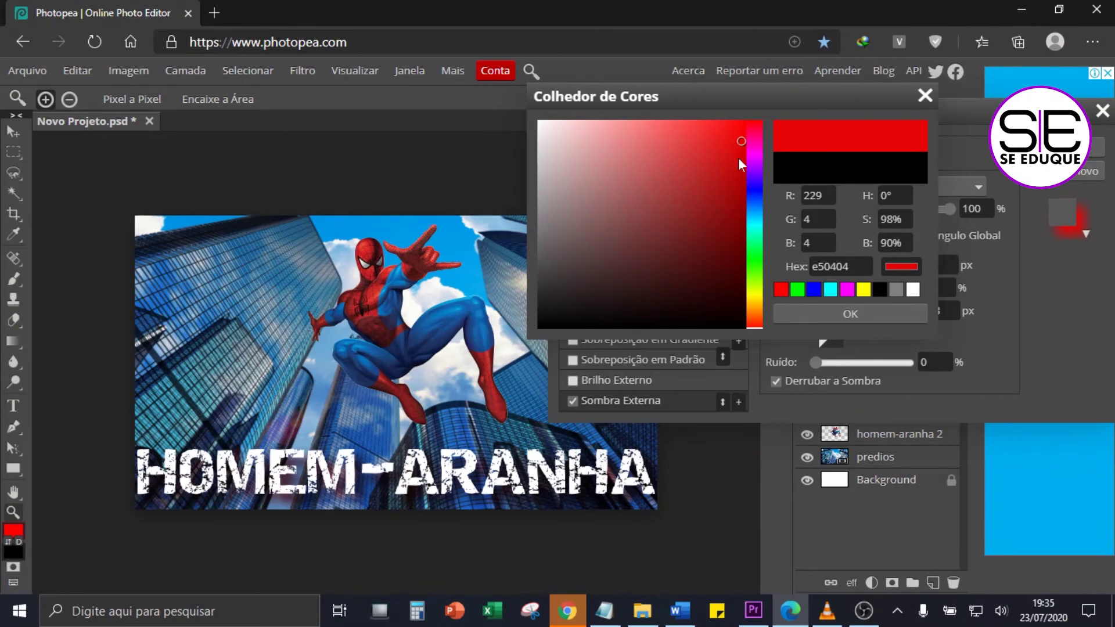
{"action": "left_click", "coordinate": [753, 208]}
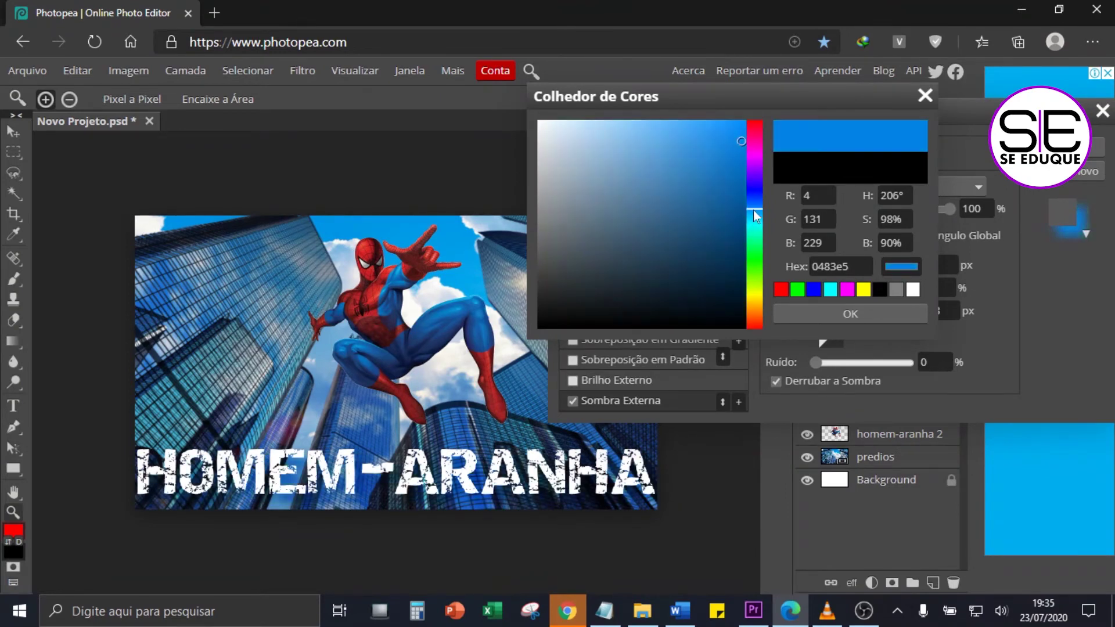
{"action": "left_click_drag", "start_coordinate": [757, 308], "coordinate": [754, 209]}
{"action": "left_click_drag", "start_coordinate": [702, 141], "coordinate": [729, 176]}
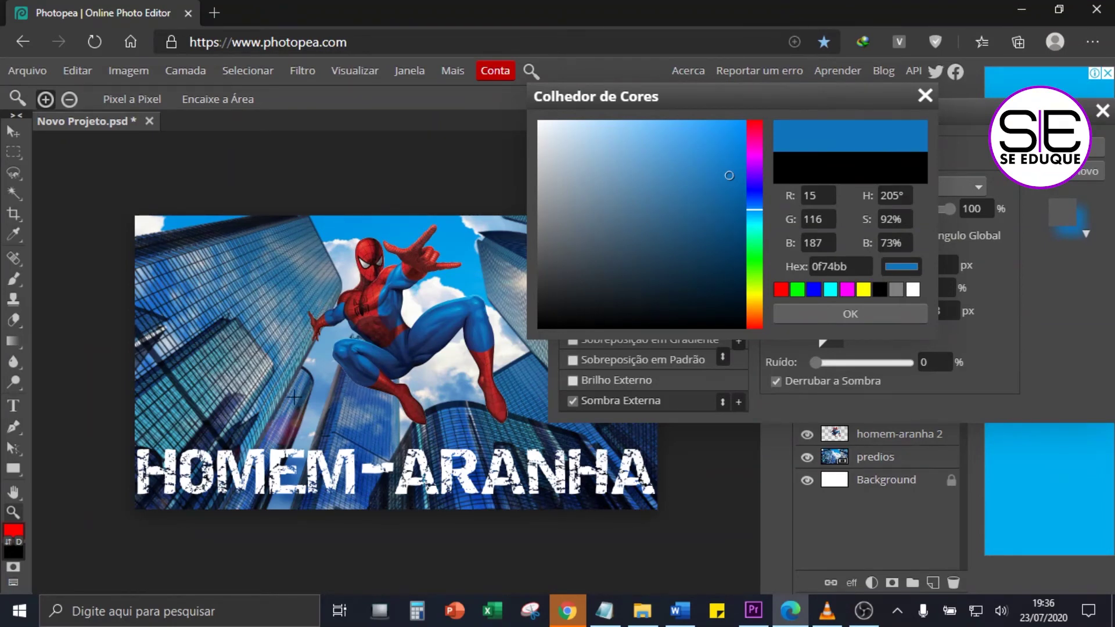
Step: Try reds and blues sampled from Spider-Man's suit, such as d72525 and 105397, as the drop shadow's colour
{"action": "left_click", "coordinate": [369, 296]}
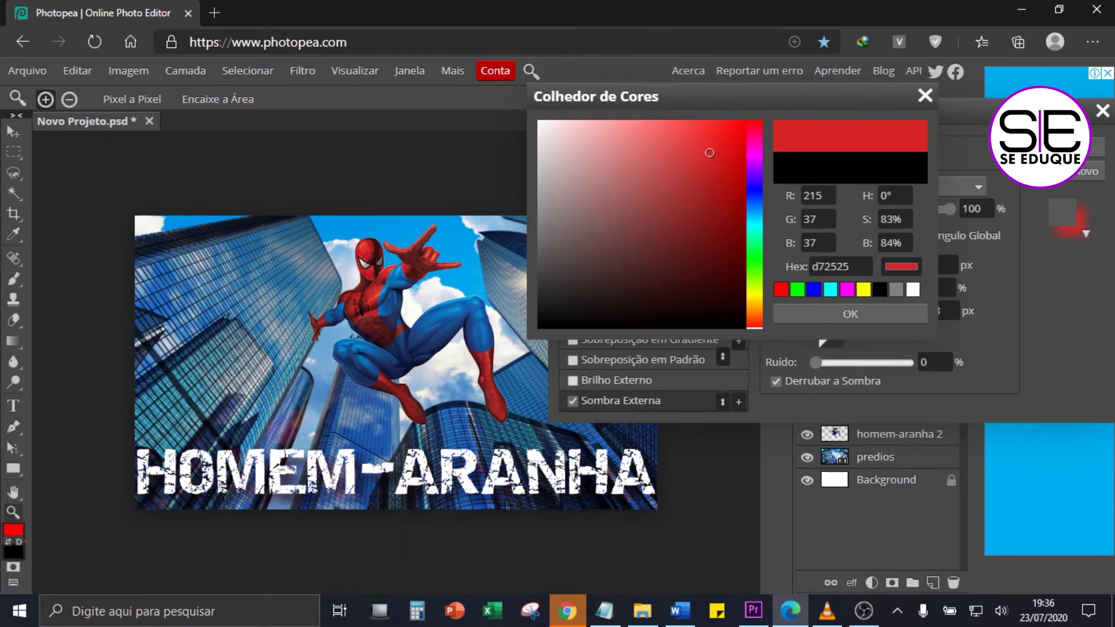
{"action": "left_click", "coordinate": [430, 325]}
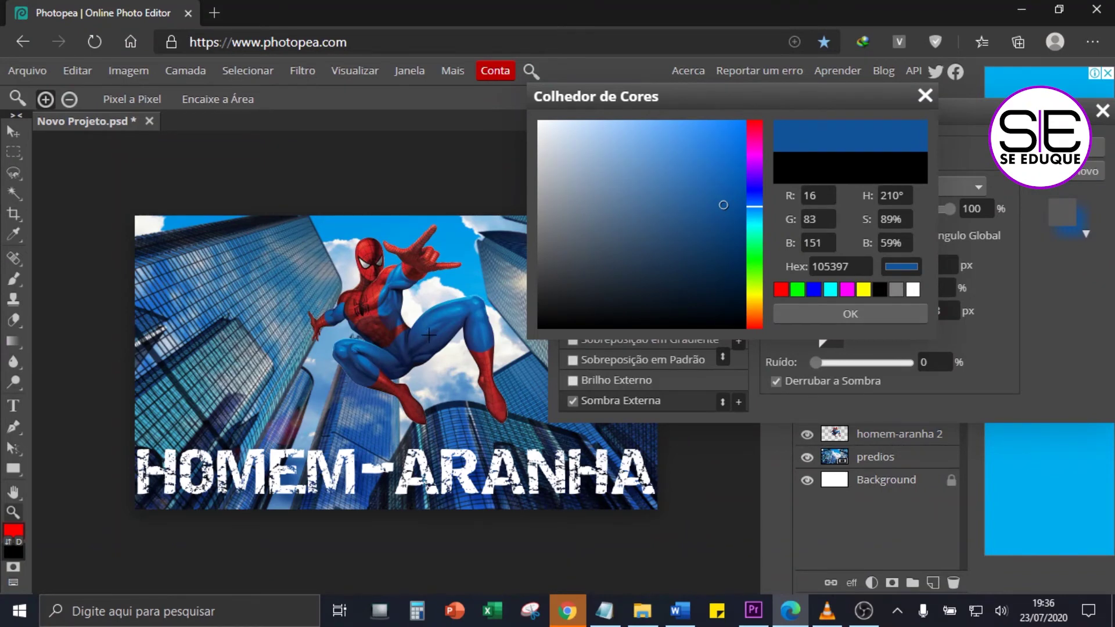
{"action": "left_click", "coordinate": [365, 244]}
{"action": "left_click", "coordinate": [424, 333]}
Step: Sample the dark blue of Spider-Man's suit, deepen it to 042255 and apply it as the drop shadow's colour
{"action": "left_click", "coordinate": [401, 359]}
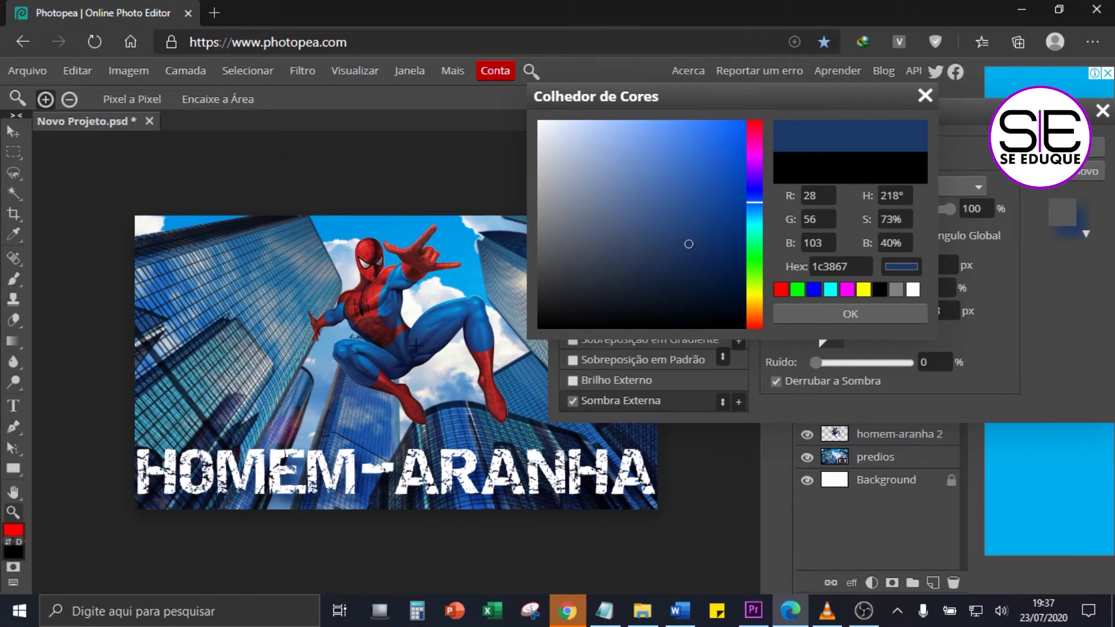
{"action": "mouse_move", "coordinate": [687, 245]}
{"action": "left_mouse_down"}
{"action": "mouse_move", "coordinate": [735, 245]}
{"action": "mouse_move", "coordinate": [736, 261]}
{"action": "left_mouse_up"}
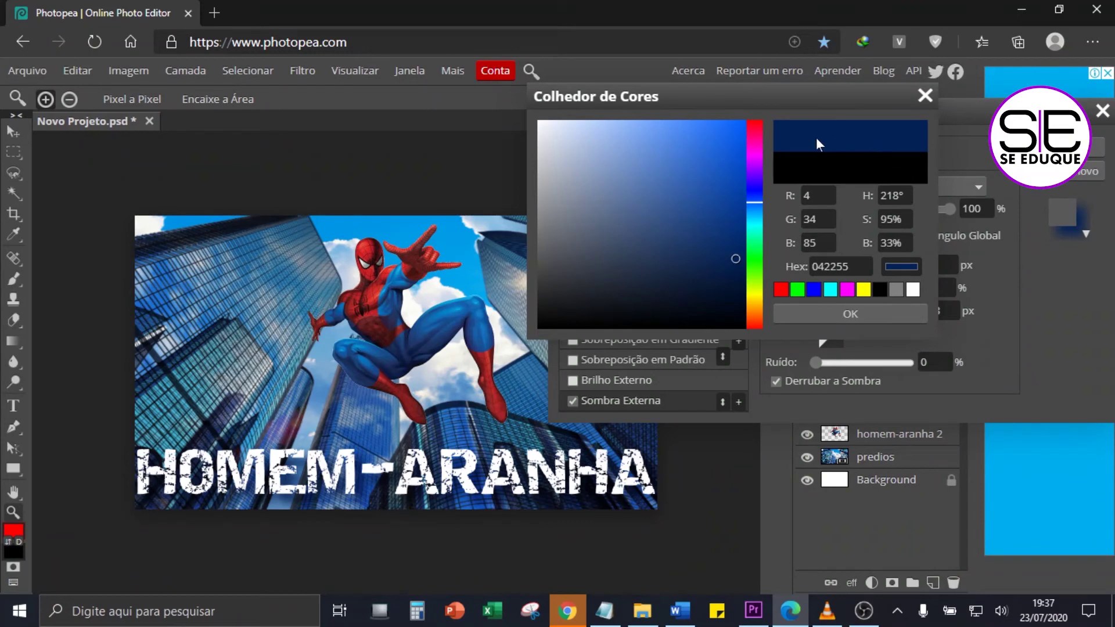
{"action": "left_click", "coordinate": [862, 316]}
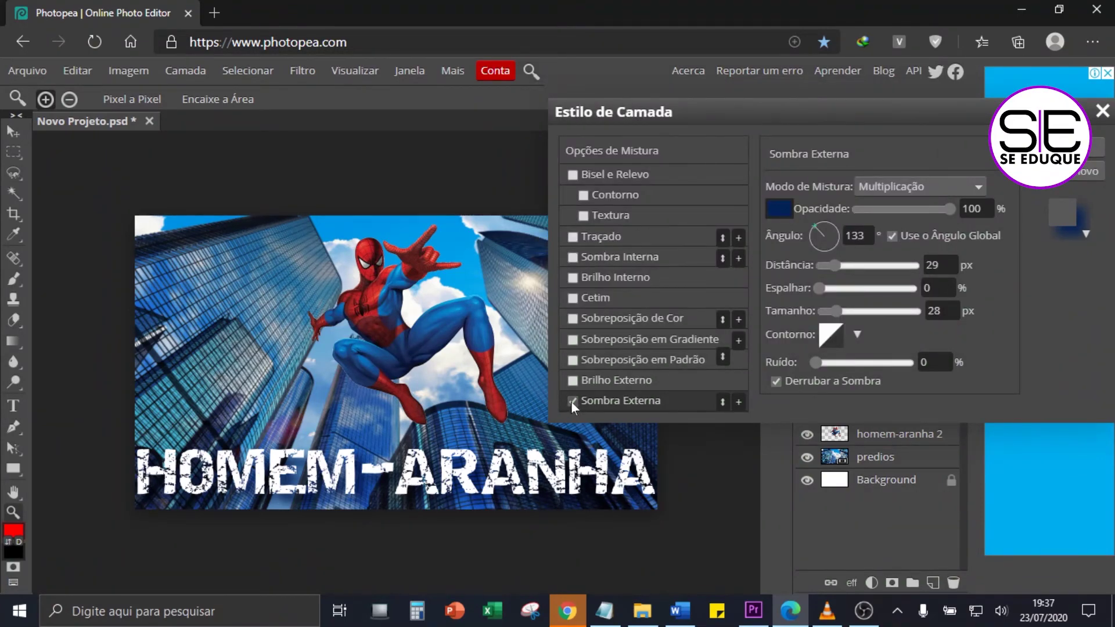
Step: Compare the title with and without its drop shadow, leaving the shadow enabled
{"action": "left_click", "coordinate": [572, 402]}
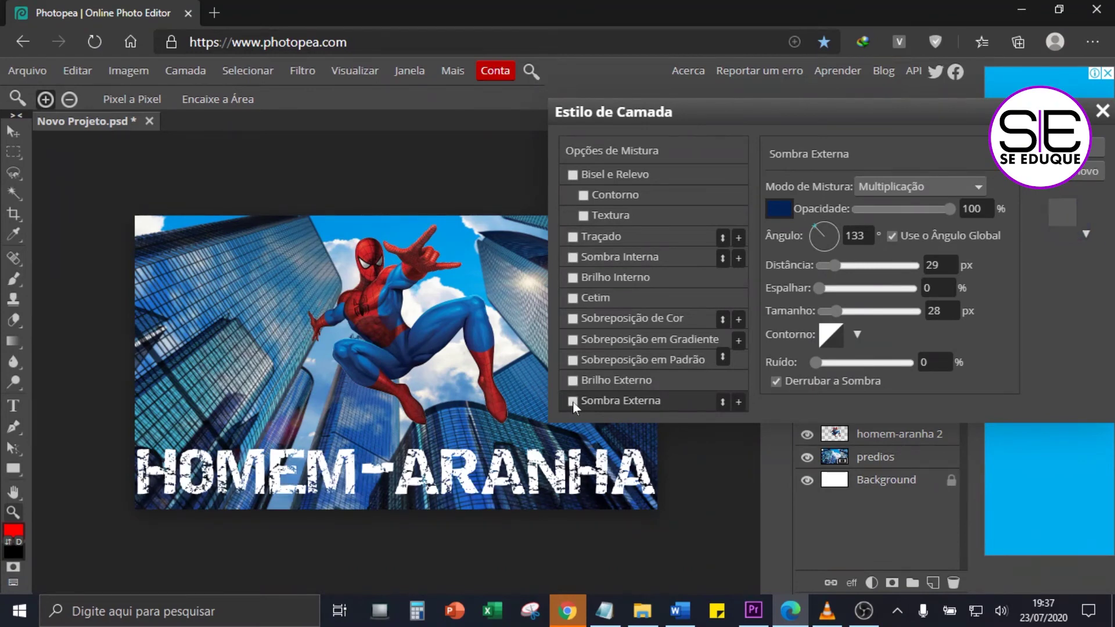
{"action": "left_click", "coordinate": [572, 401]}
{"action": "left_click", "coordinate": [573, 402]}
{"action": "left_click", "coordinate": [573, 402]}
{"action": "left_click", "coordinate": [572, 402]}
{"action": "left_click", "coordinate": [572, 402]}
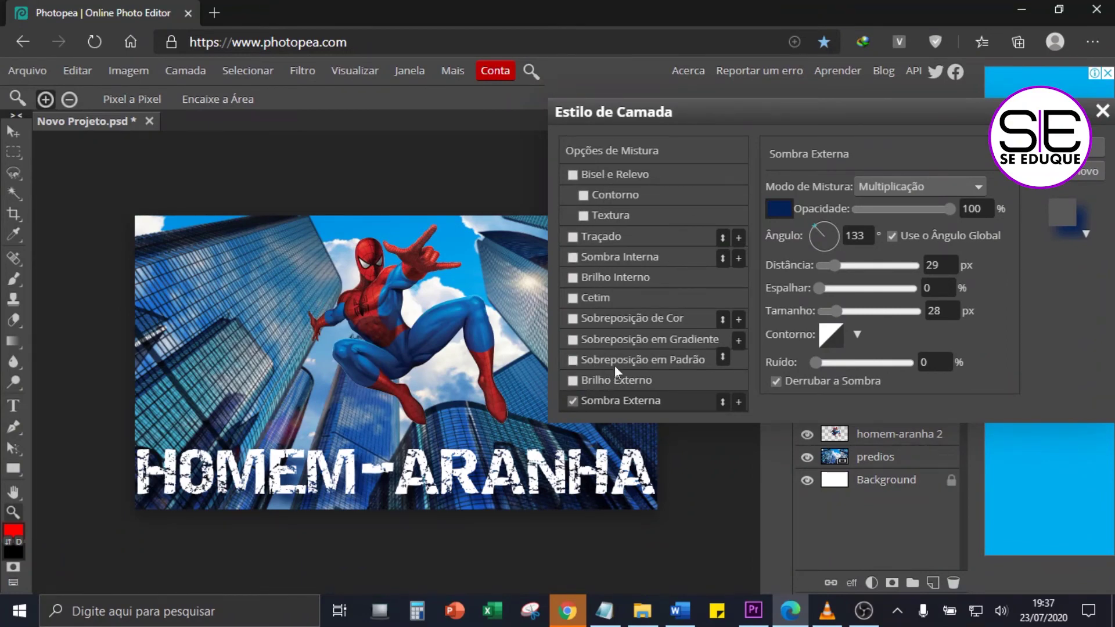
Step: Add a stroke to the HOMEM-ARANHA title and colour it red da3835, sampled from Spider-Man's suit
{"action": "left_click", "coordinate": [573, 237]}
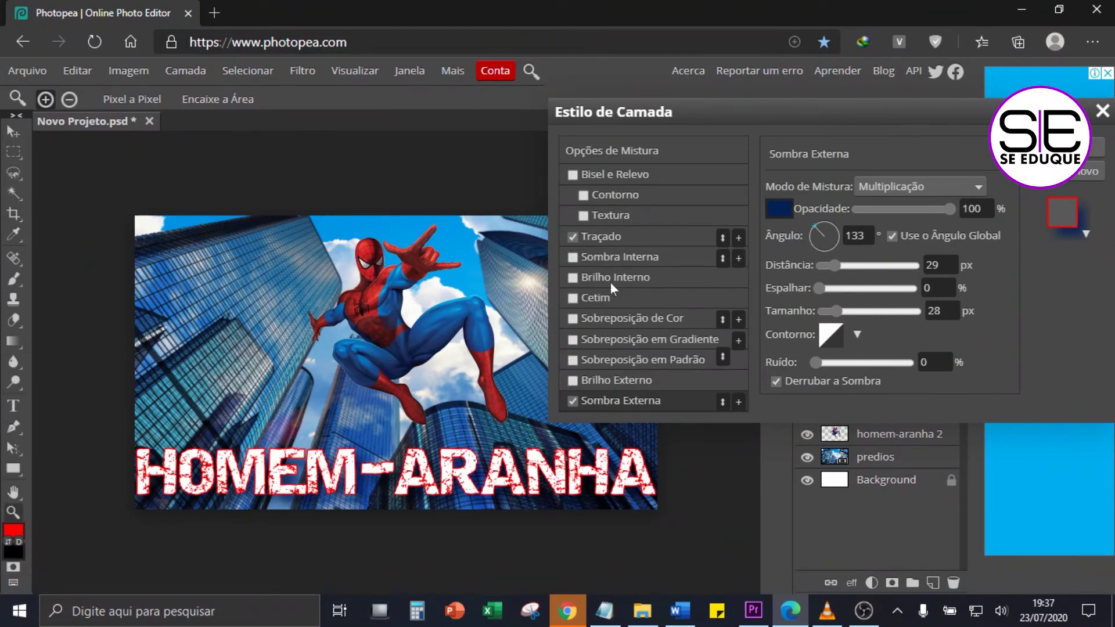
{"action": "left_click", "coordinate": [618, 238]}
{"action": "left_click_drag", "start_coordinate": [736, 109], "coordinate": [594, 113]}
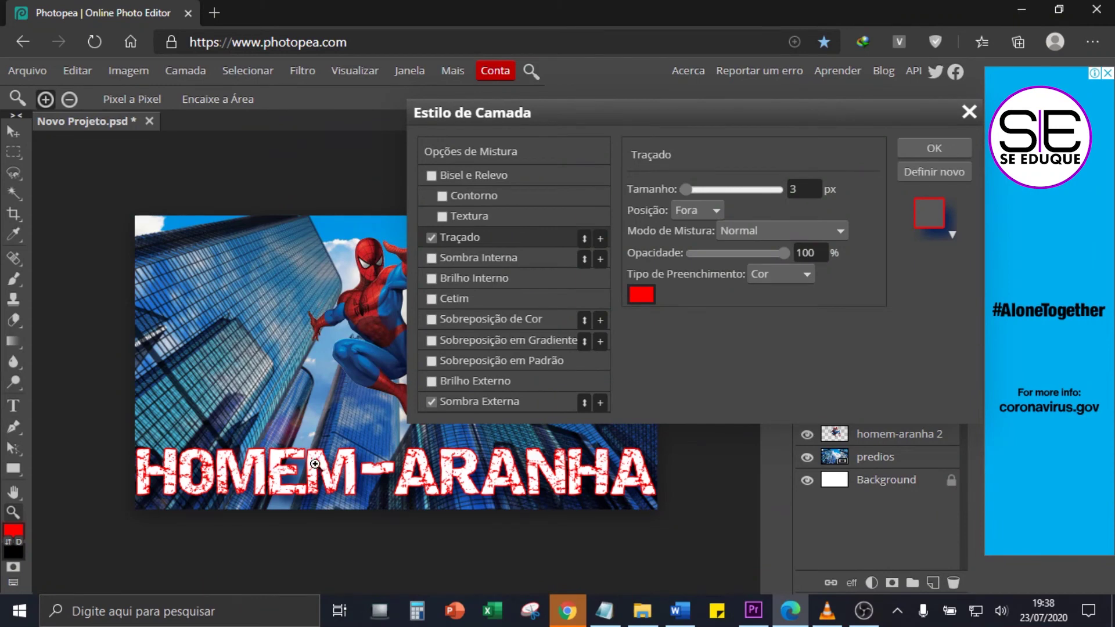
{"action": "left_click_drag", "start_coordinate": [705, 117], "coordinate": [830, 113]}
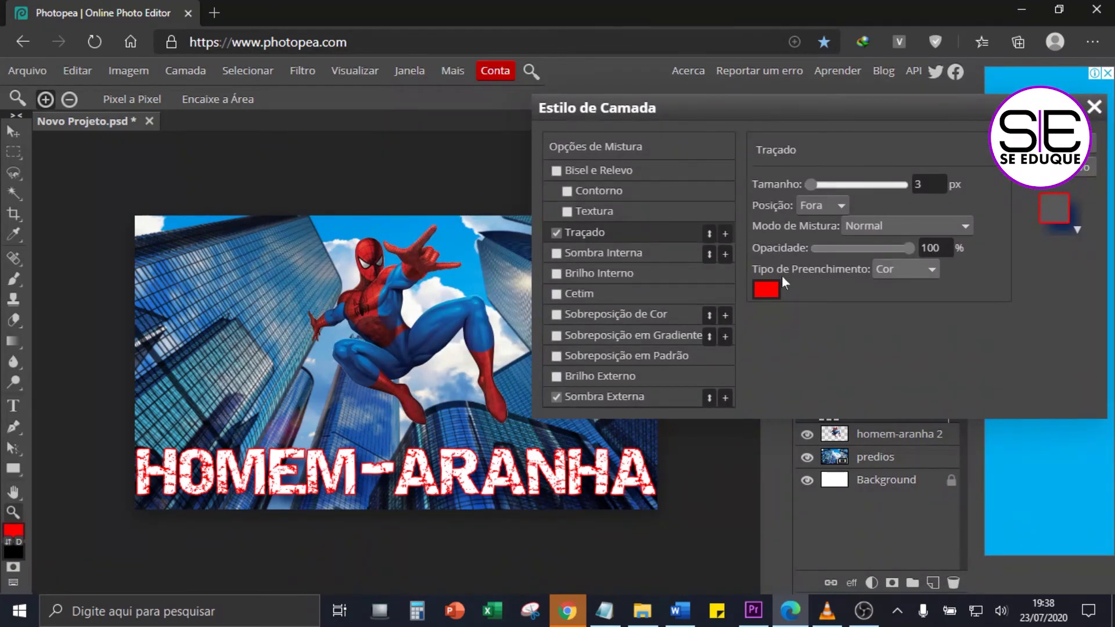
{"action": "left_click", "coordinate": [766, 294]}
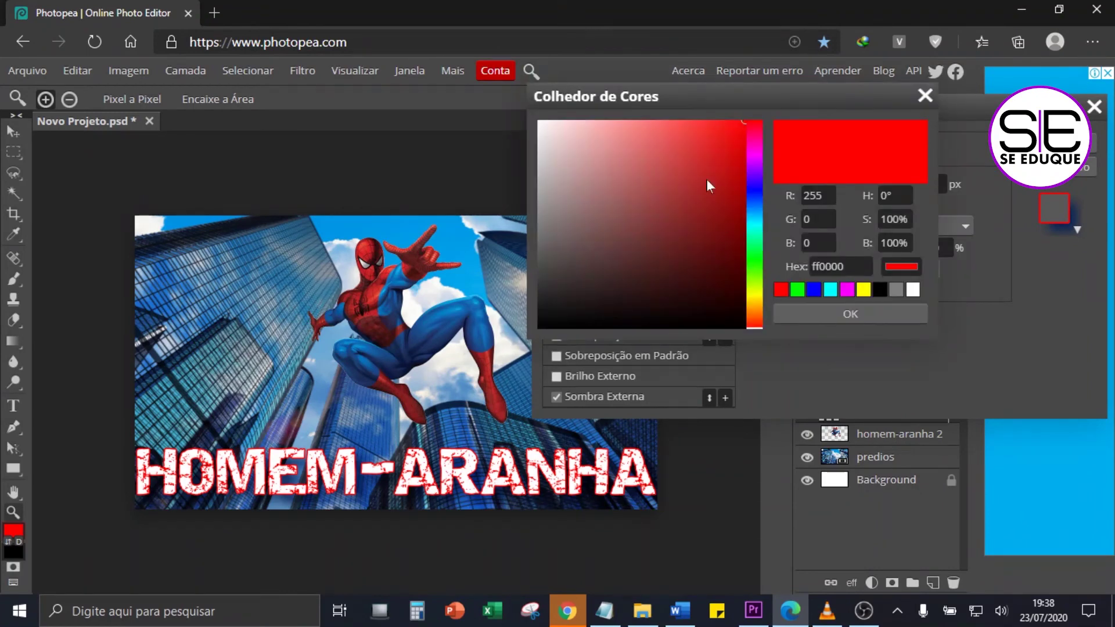
{"action": "left_click", "coordinate": [370, 321]}
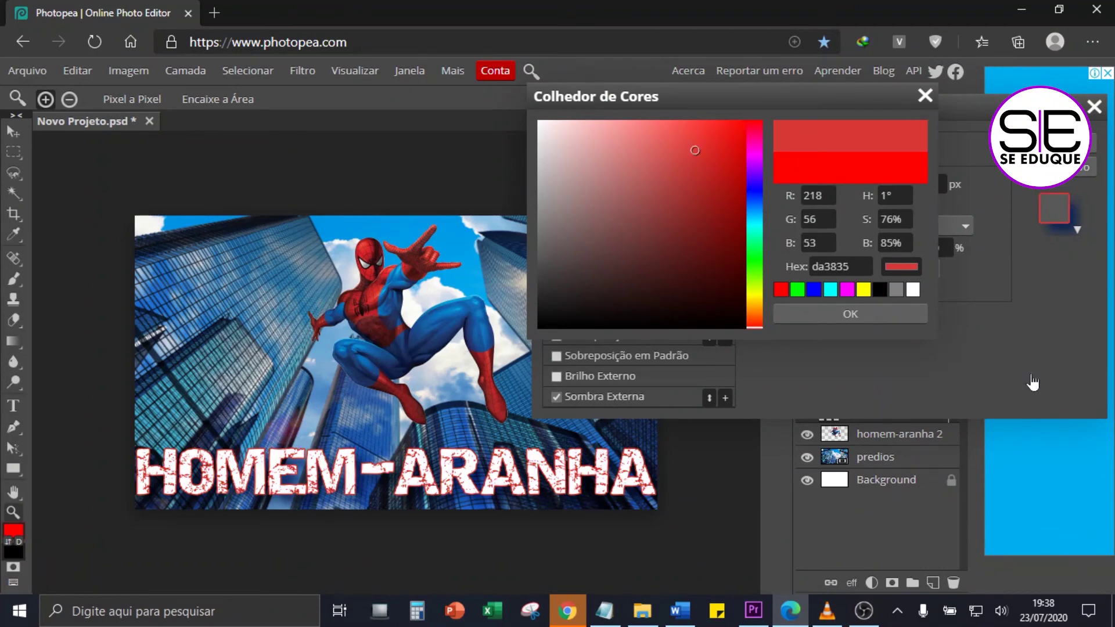
{"action": "left_click", "coordinate": [842, 311]}
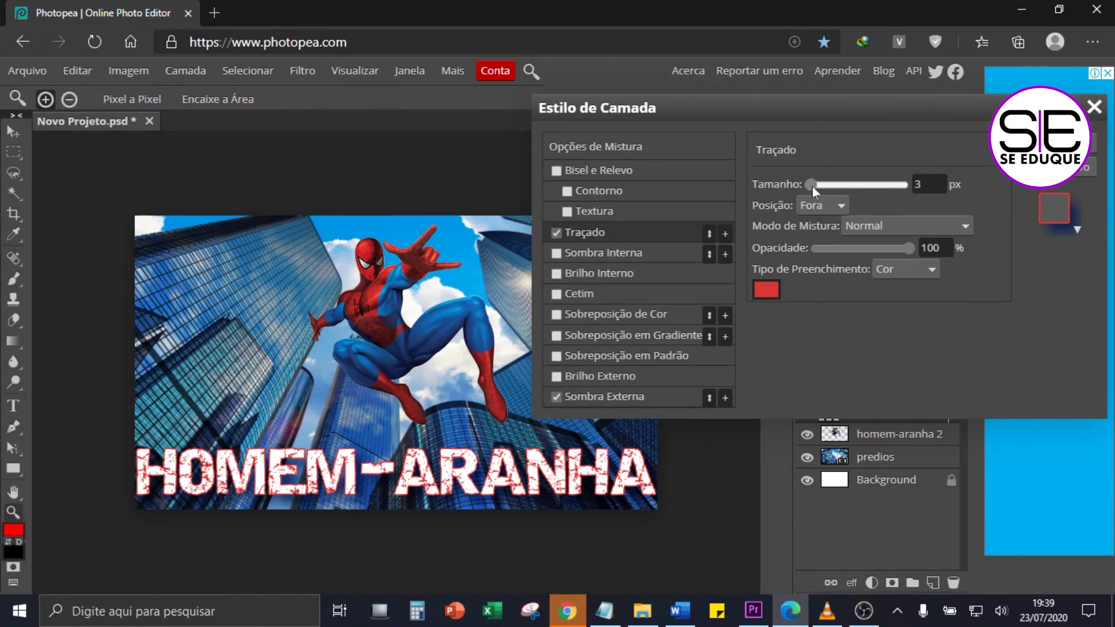
Step: Try a 26 px stroke on the title, set its size back to 3 px and apply the layer style
{"action": "left_click_drag", "start_coordinate": [810, 186], "coordinate": [821, 186]}
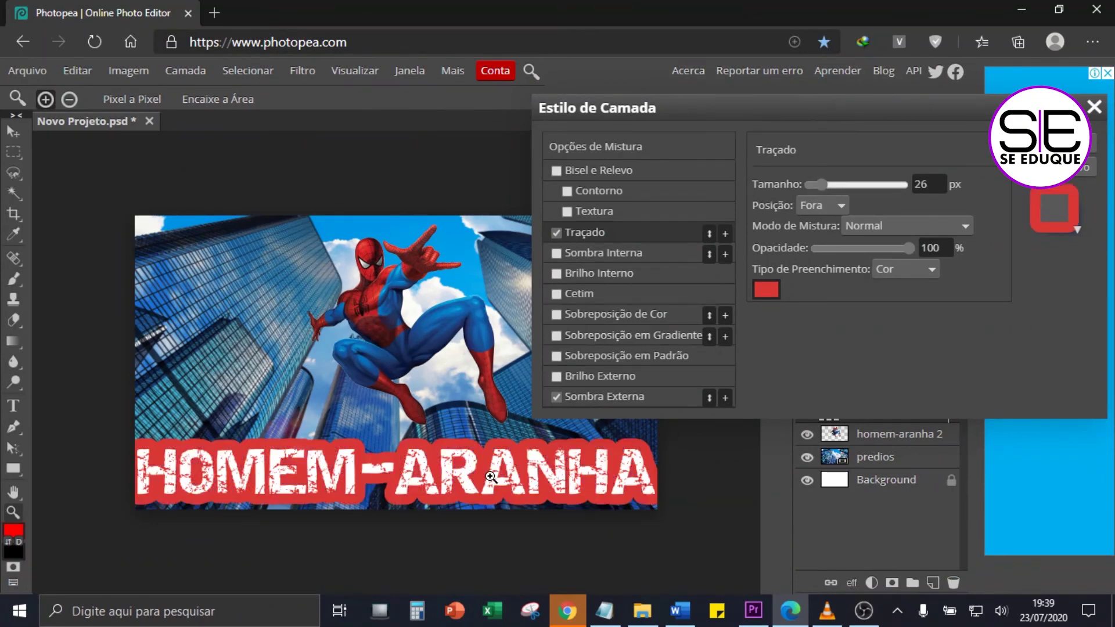
{"action": "left_click", "coordinate": [929, 184]}
{"action": "double_click", "coordinate": [923, 184]}
{"action": "type", "text": "3"}
{"action": "left_click", "coordinate": [915, 312]}
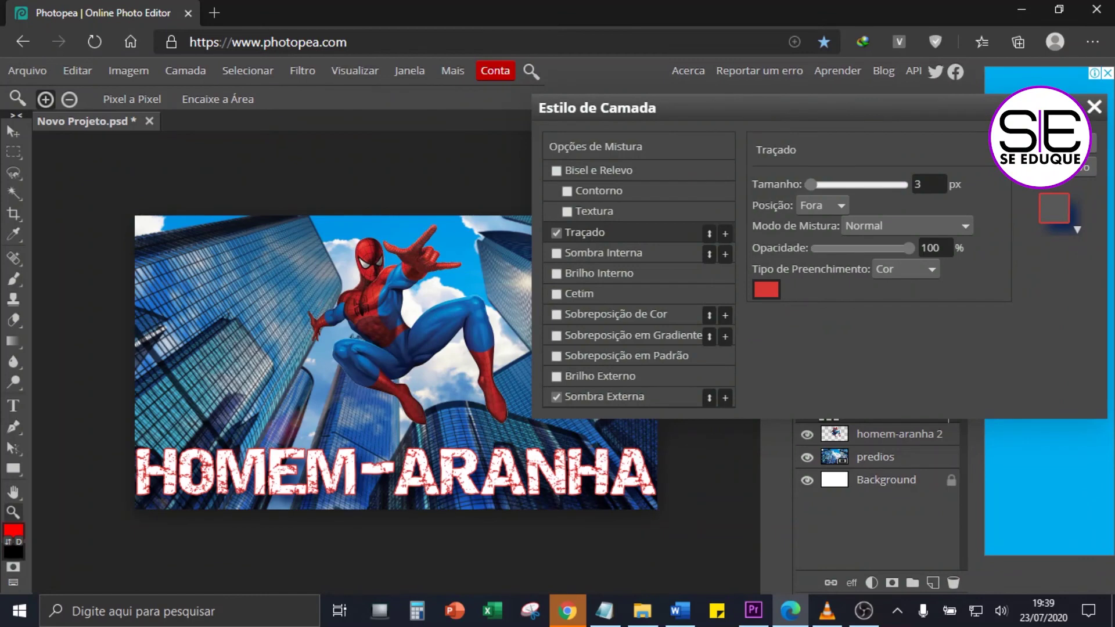
{"action": "left_click", "coordinate": [1080, 142]}
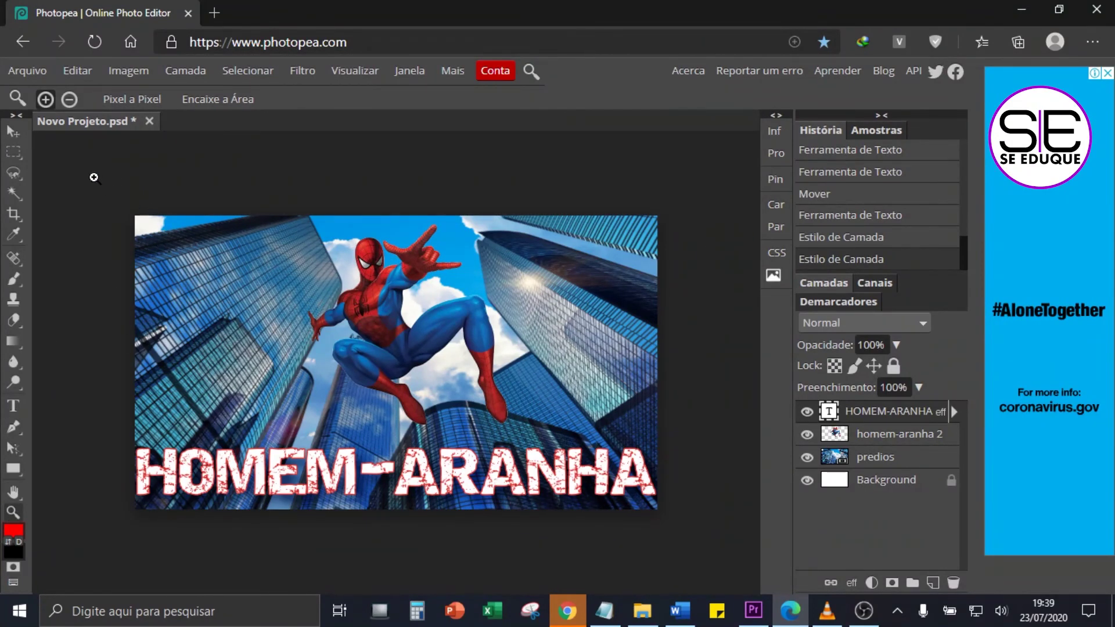
Step: Examine the styled title and whole composition at several zoom levels and in full screen, ending with the Move tool active
{"action": "key", "text": "ctrl+plus"}
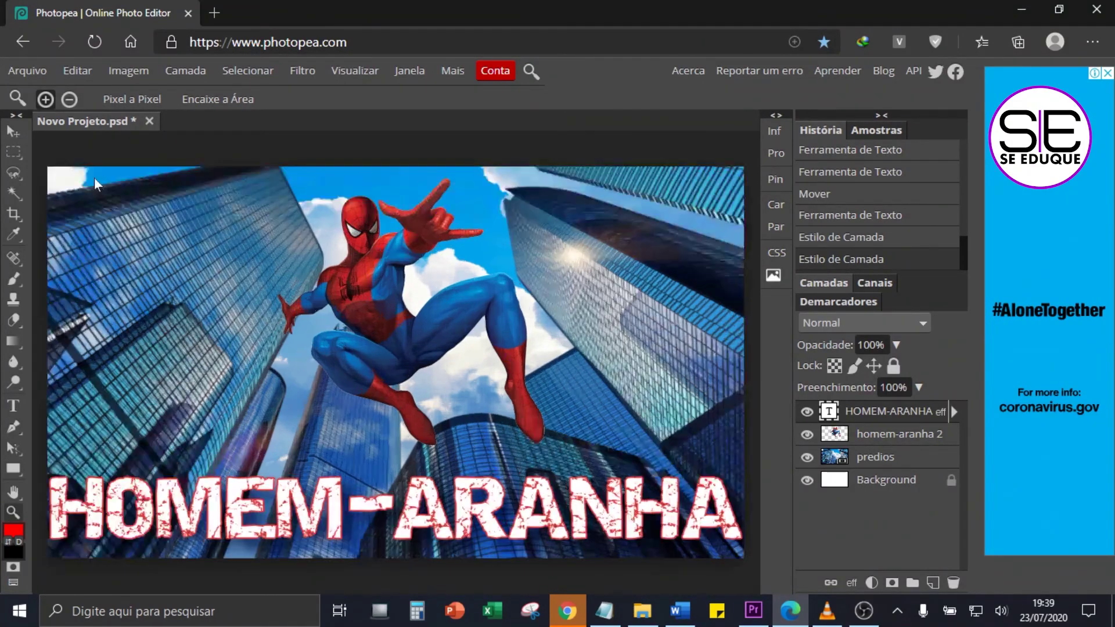
{"action": "key", "text": "ctrl+minus"}
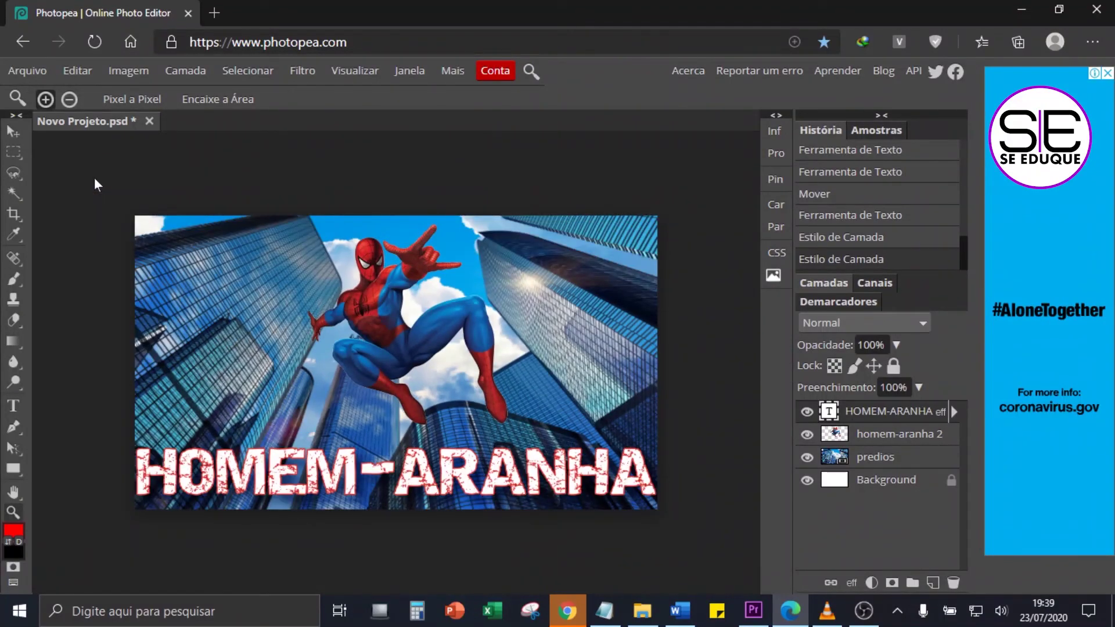
{"action": "key", "text": "ctrl+plus"}
{"action": "key", "text": "ctrl+plus"}
{"action": "key", "text": "ctrl+minus"}
{"action": "key", "text": "ctrl+minus"}
{"action": "key", "text": "ctrl+minus"}
{"action": "key", "text": "ctrl+plus"}
{"action": "key", "text": "ctrl+plus"}
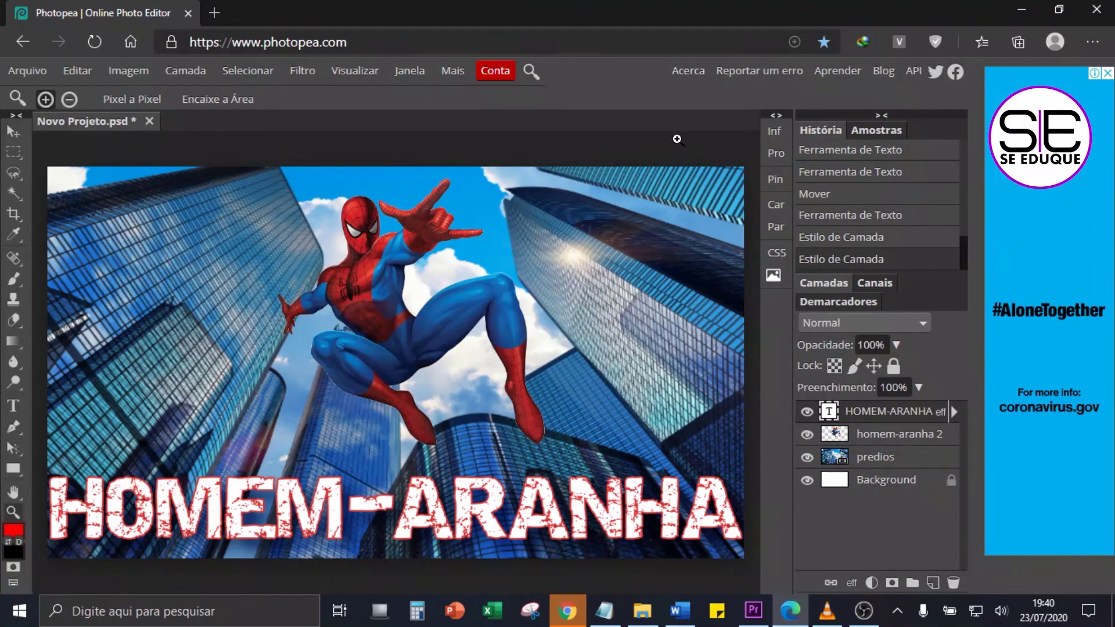
{"action": "key", "text": "F11"}
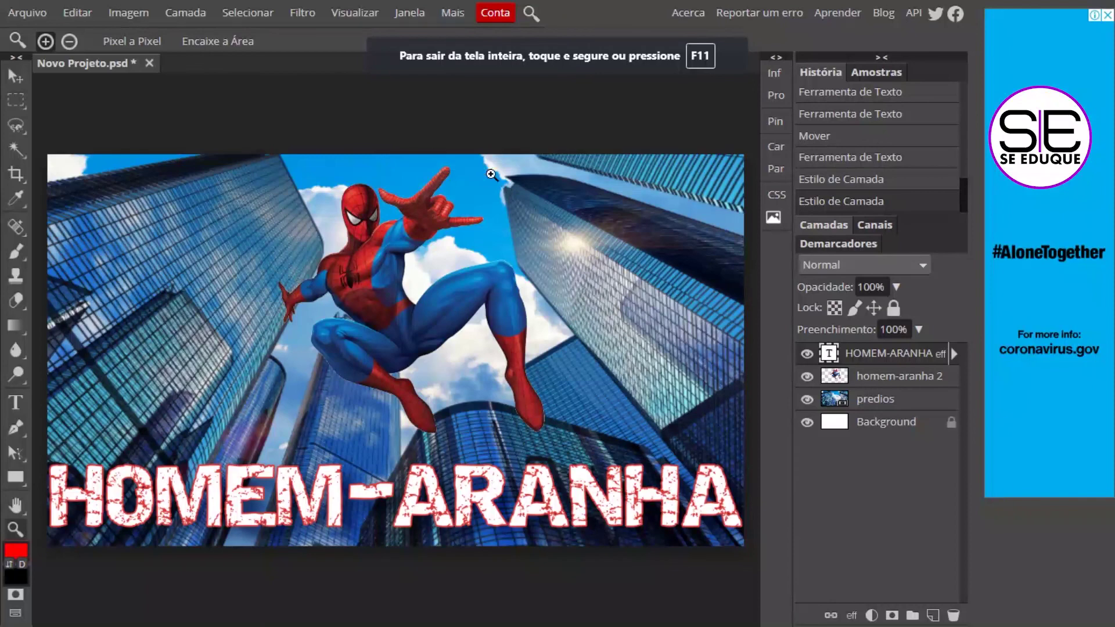
{"action": "key", "text": "v"}
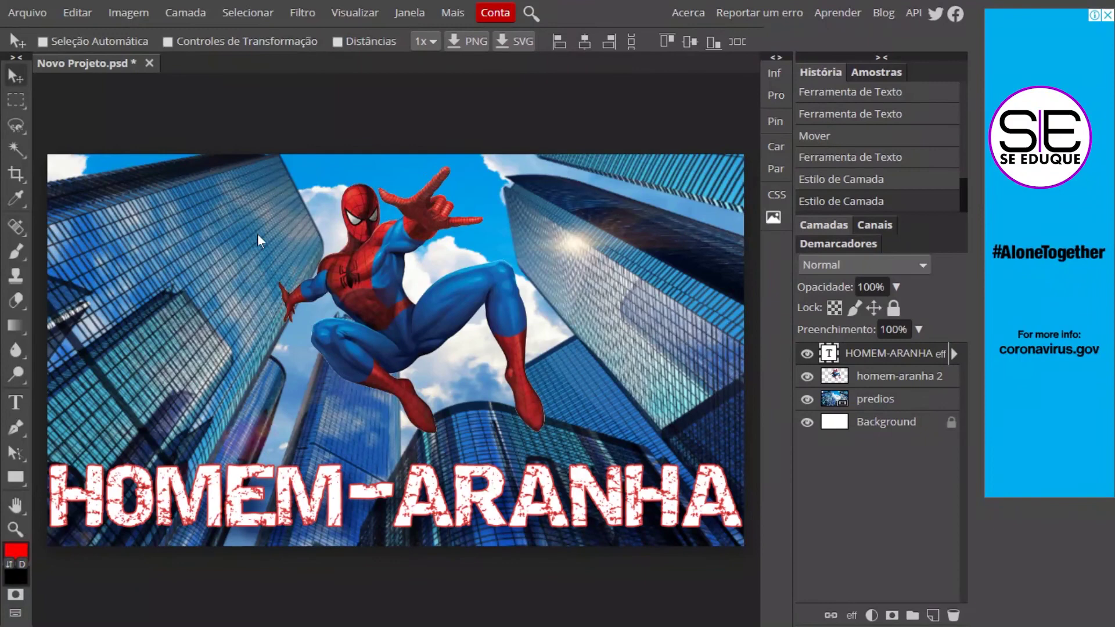
{"action": "left_click", "coordinate": [30, 14]}
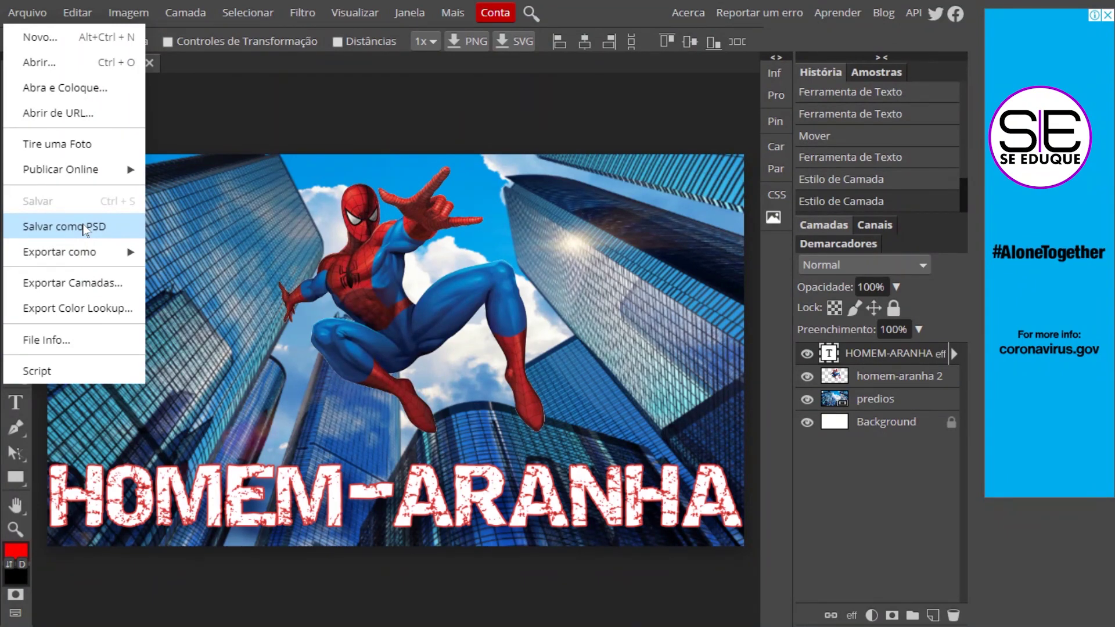
{"action": "mouse_move", "coordinate": [47, 262]}
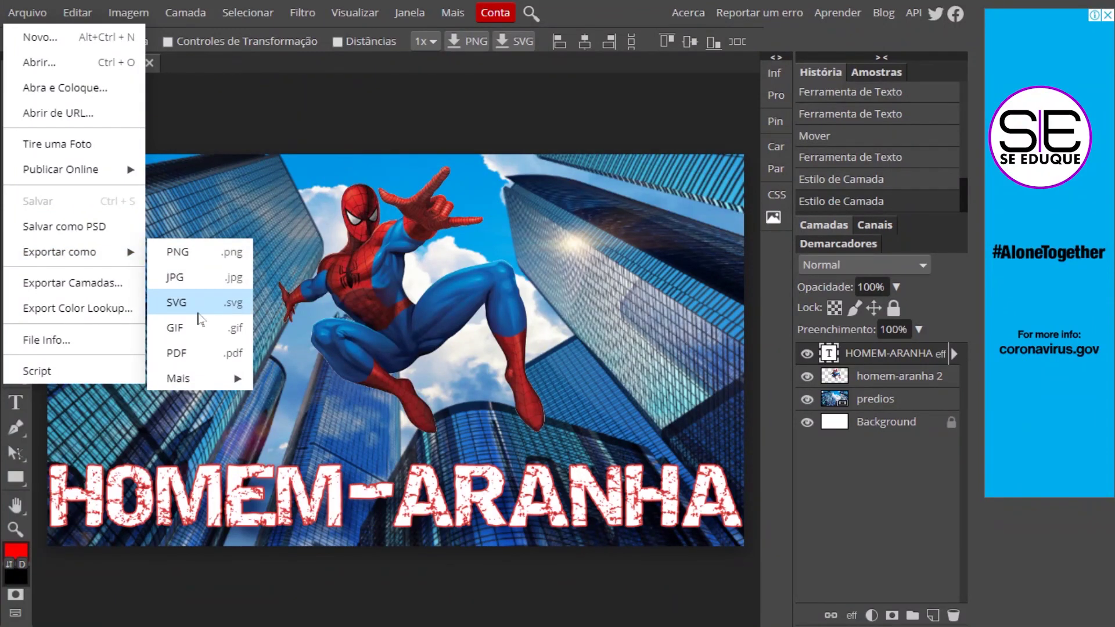
{"action": "left_click", "coordinate": [354, 115]}
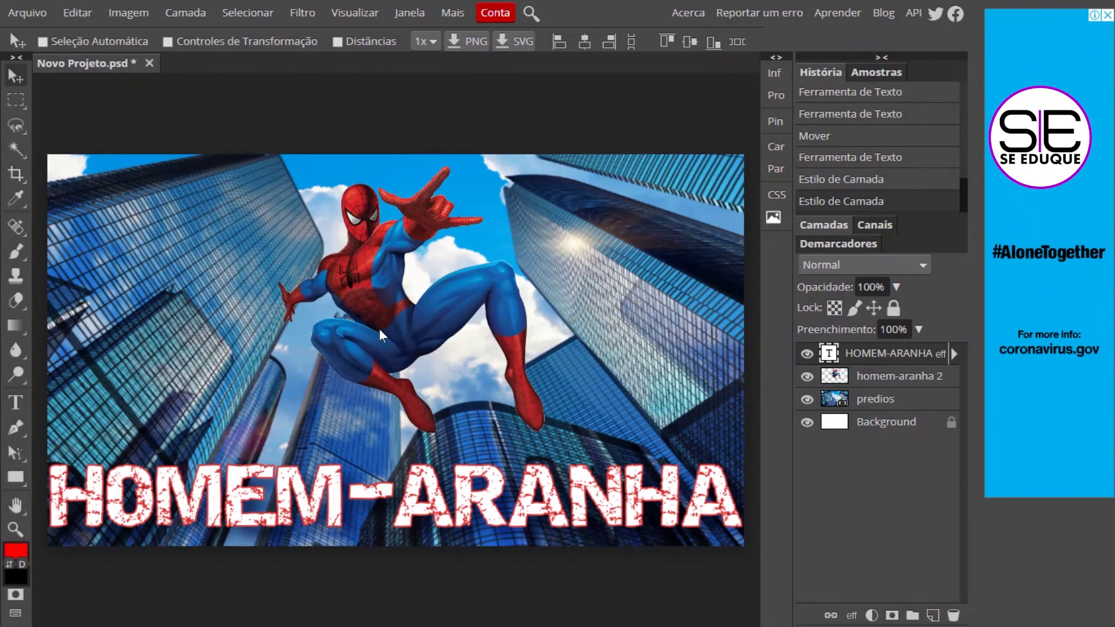
Step: Save the finished composition as a PSD file
{"action": "left_click", "coordinate": [29, 16]}
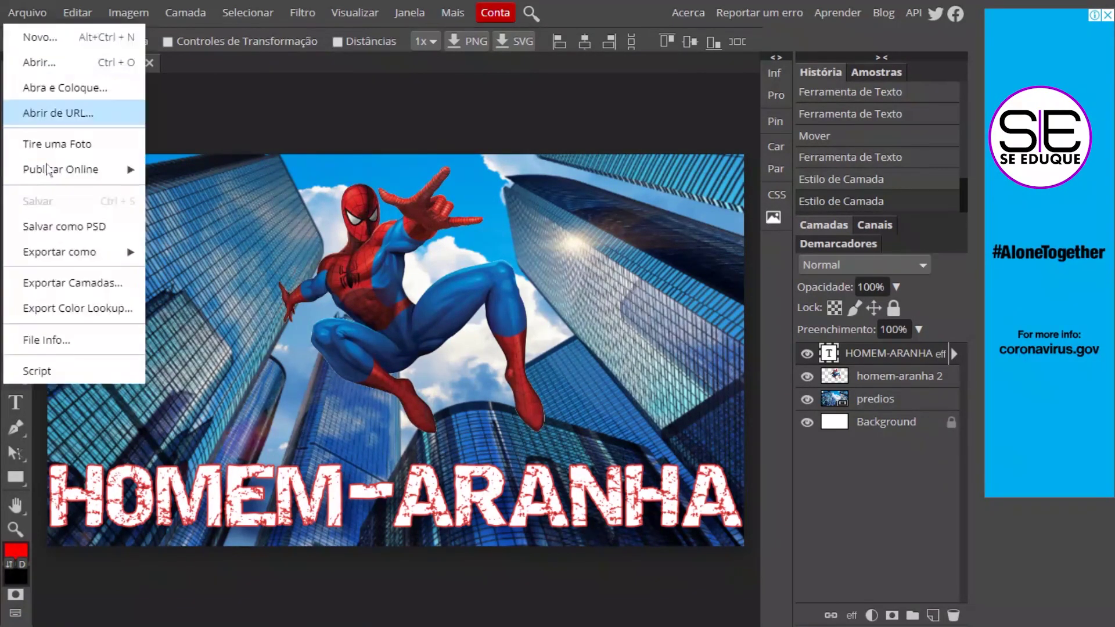
{"action": "left_click", "coordinate": [84, 228]}
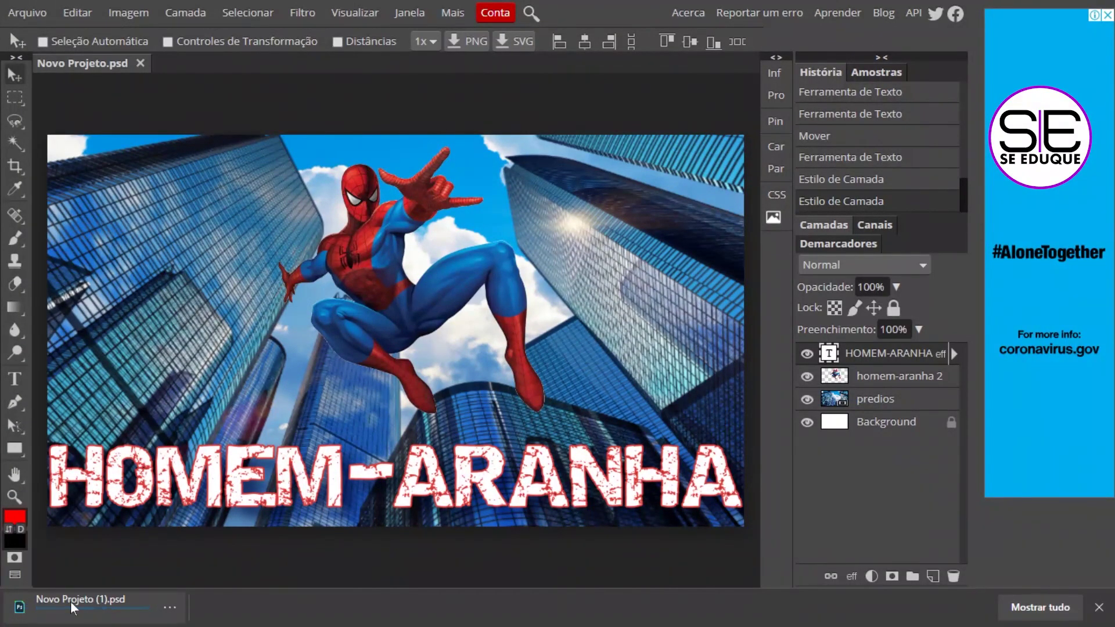